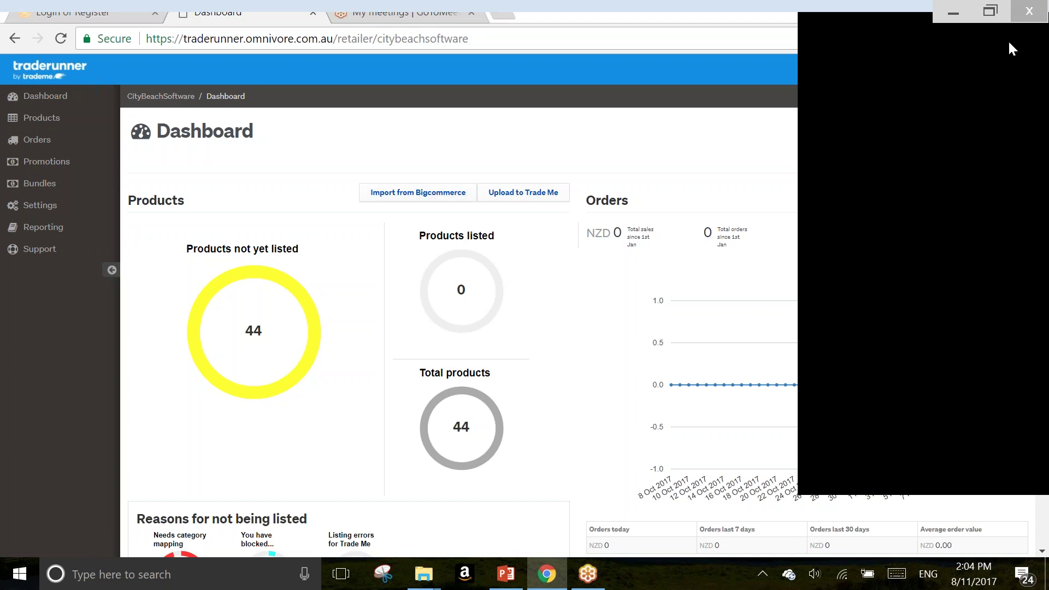
Step: Review the dashboard's product totals, reasons for not being listed, orders chart, top sellers and inventory tasks
left_click(1029, 11)
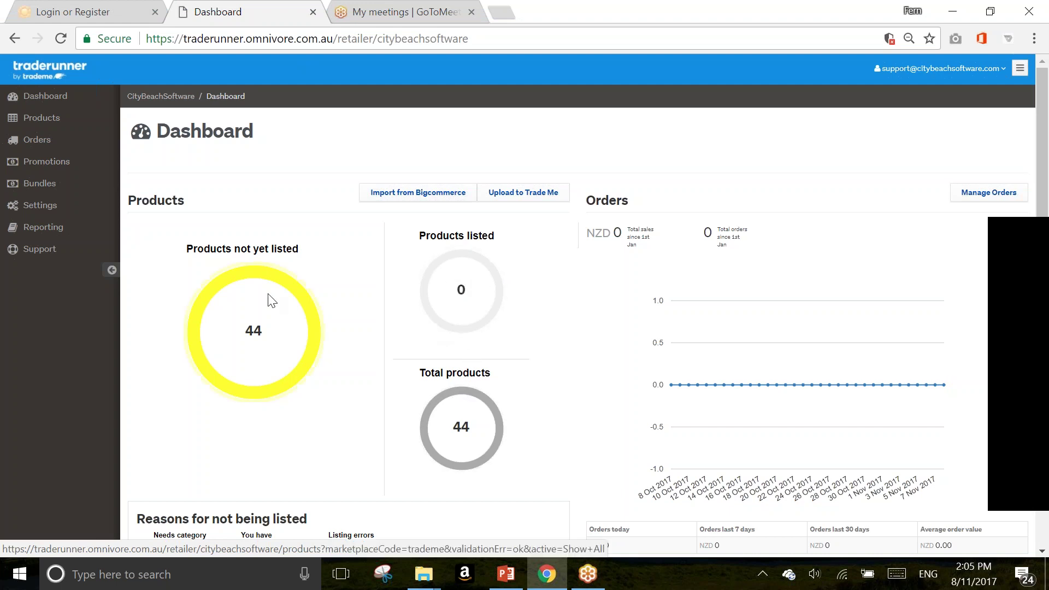
scroll(247, 329, "down", 3)
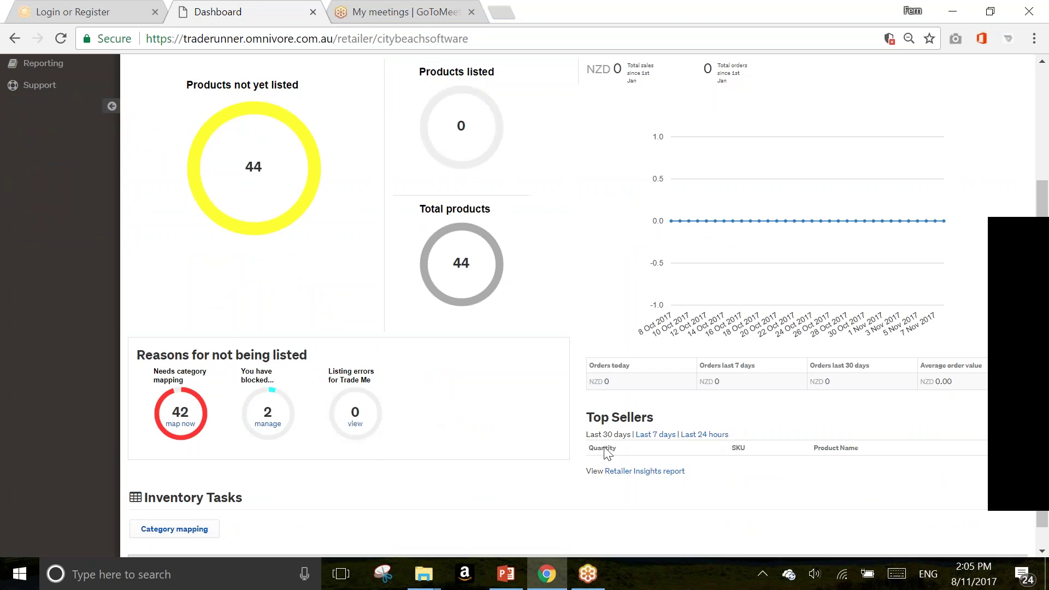
scroll(457, 473, "up", 1)
scroll(705, 230, "up", 3)
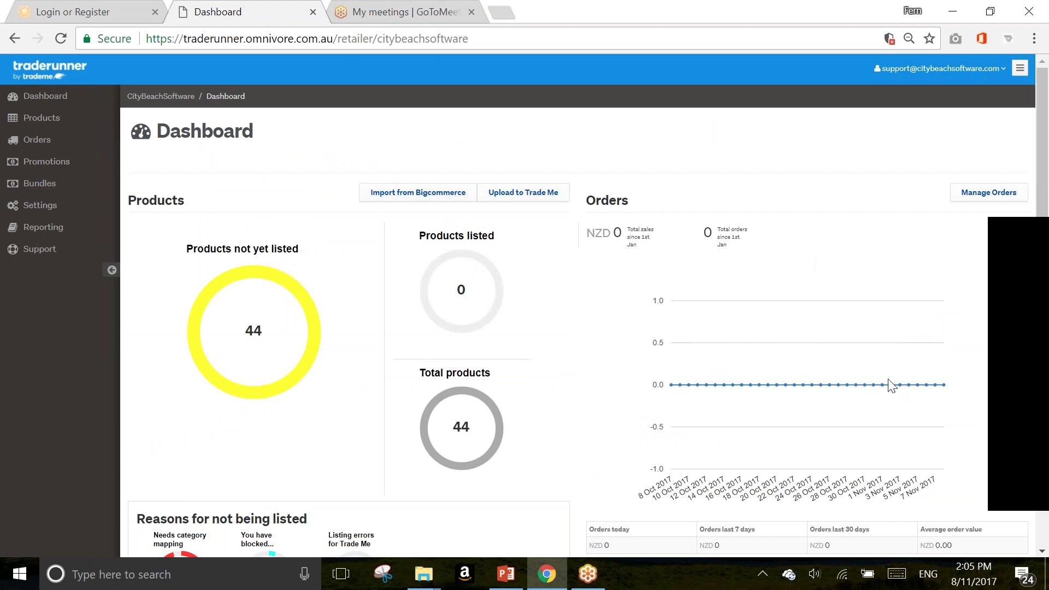
scroll(849, 385, "down", 2)
scroll(849, 392, "down", 3)
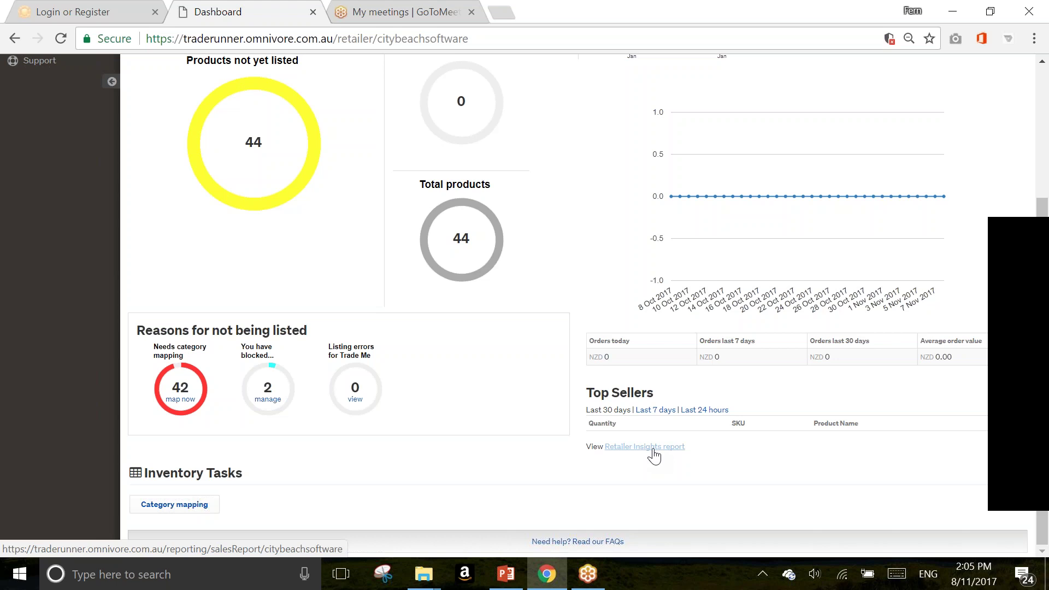
scroll(654, 453, "up", 3)
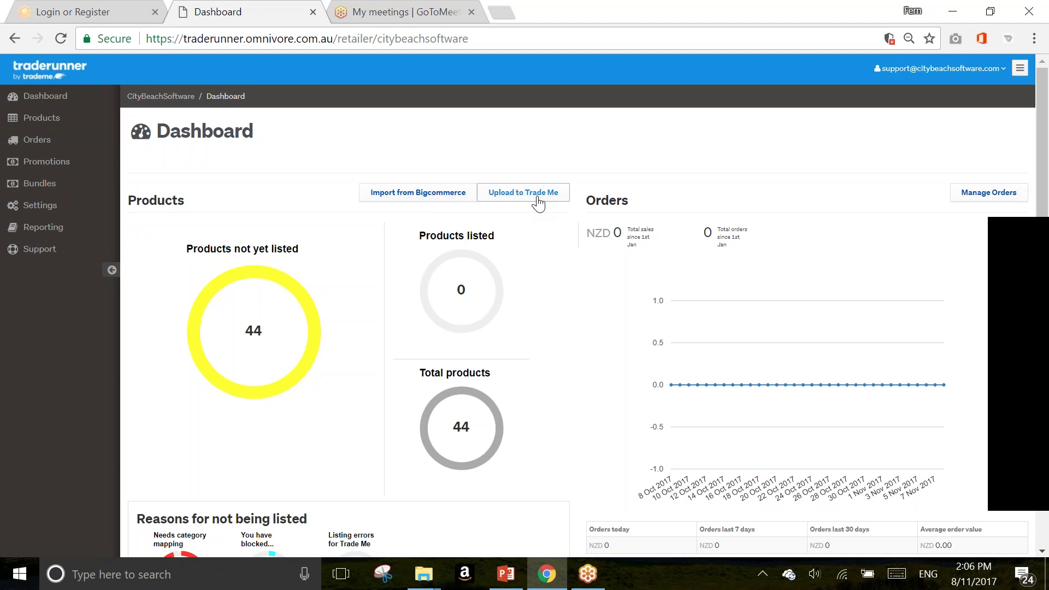
scroll(538, 199, "down", 1)
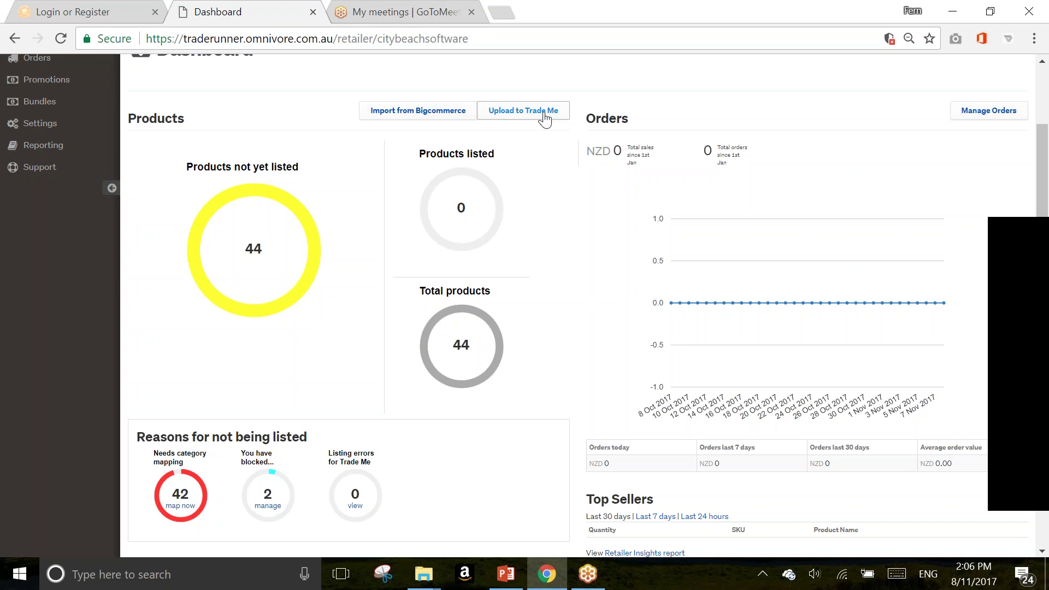
scroll(468, 323, "up", 2)
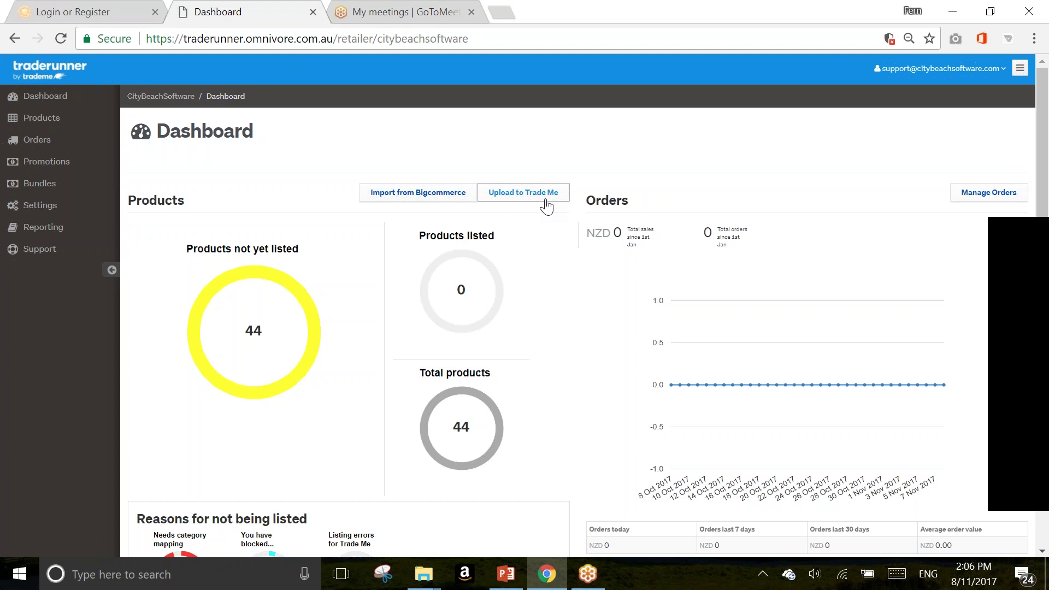
scroll(541, 257, "down", 3)
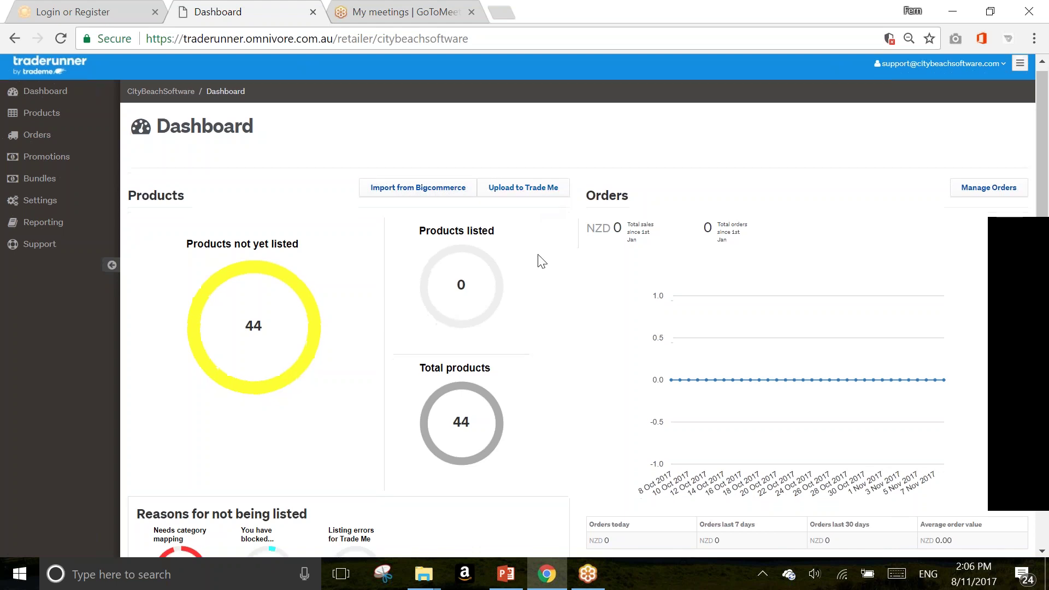
scroll(541, 257, "up", 2)
scroll(541, 257, "up", 2)
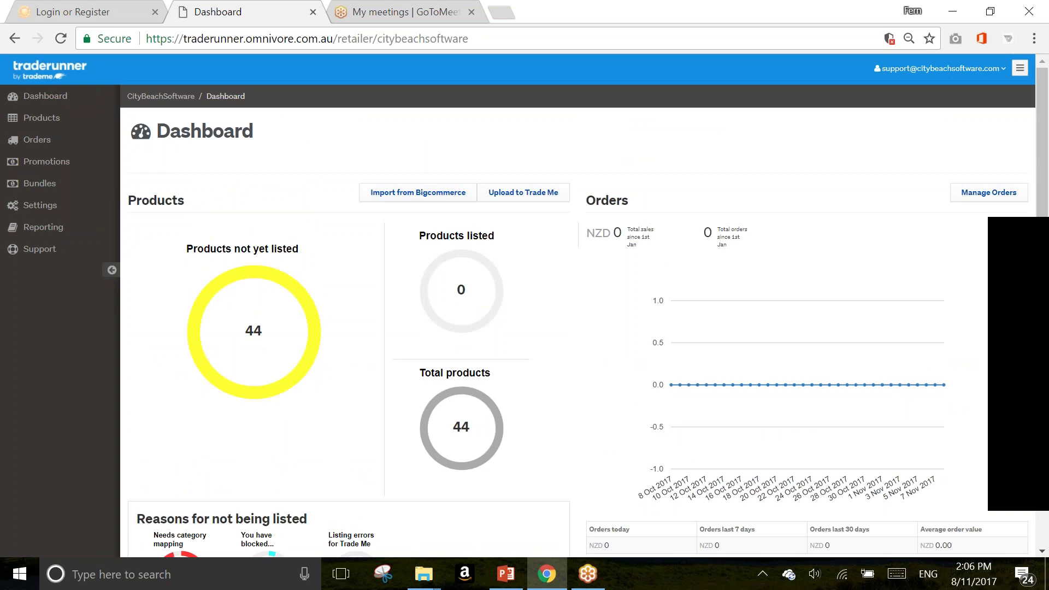
Step: View the Trade Me credentials settings and the active Trade Me shipping policies
left_click(22, 206)
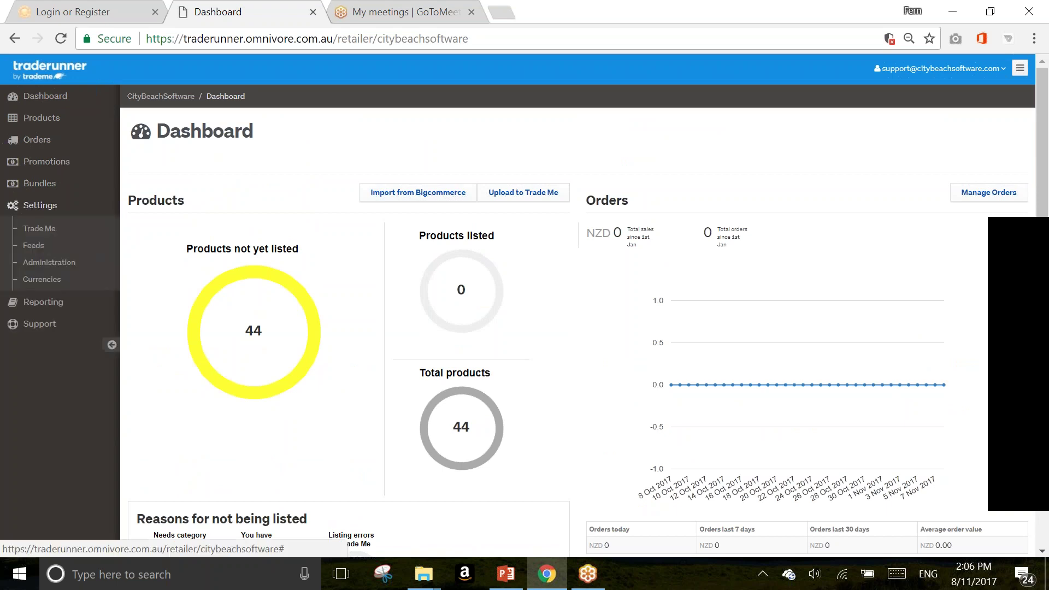
left_click(54, 232)
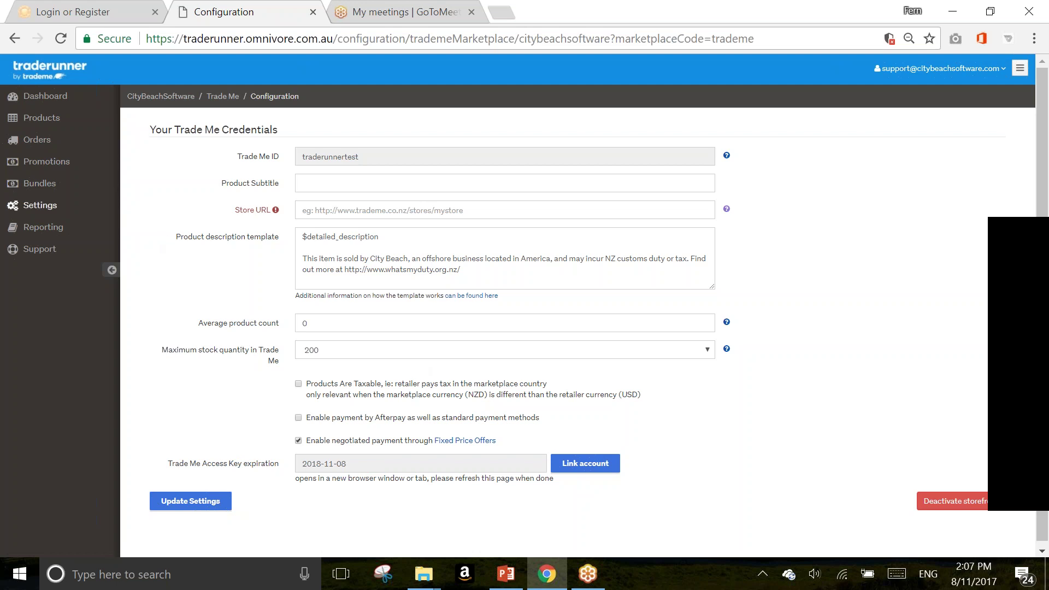
left_click(39, 207)
left_click(39, 229)
left_click(53, 262)
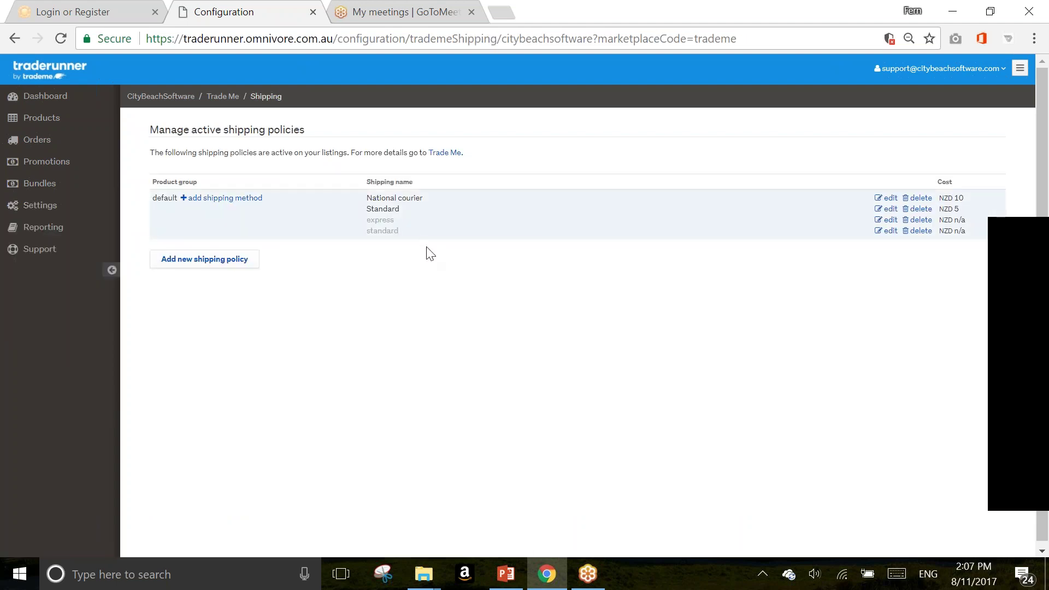
Step: Open the list of products needing category mapping from the dashboard and look through the suggested Trade Me categories
left_click(44, 98)
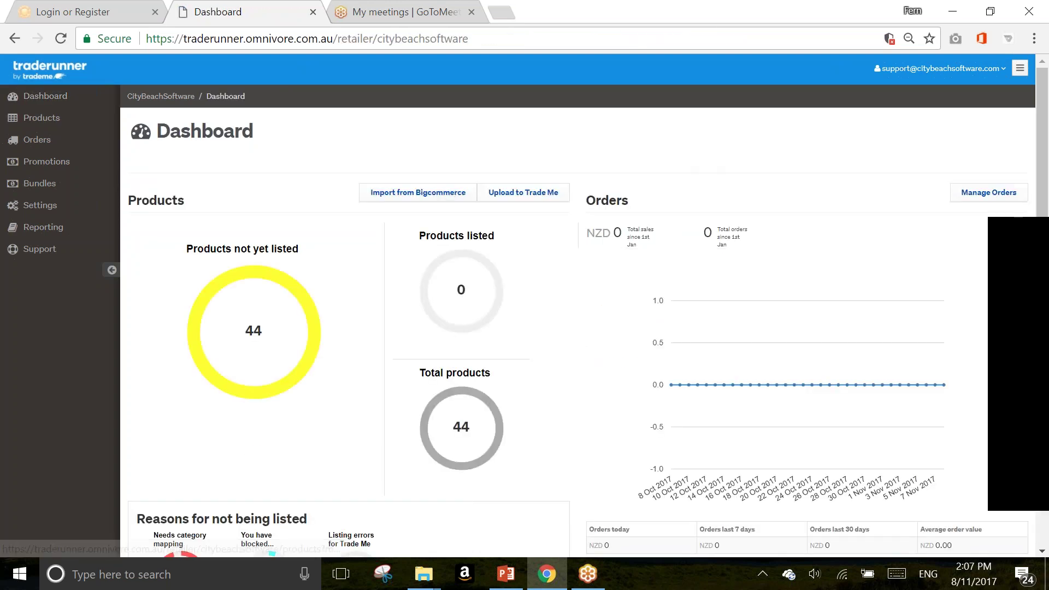
scroll(457, 359, "down", 3)
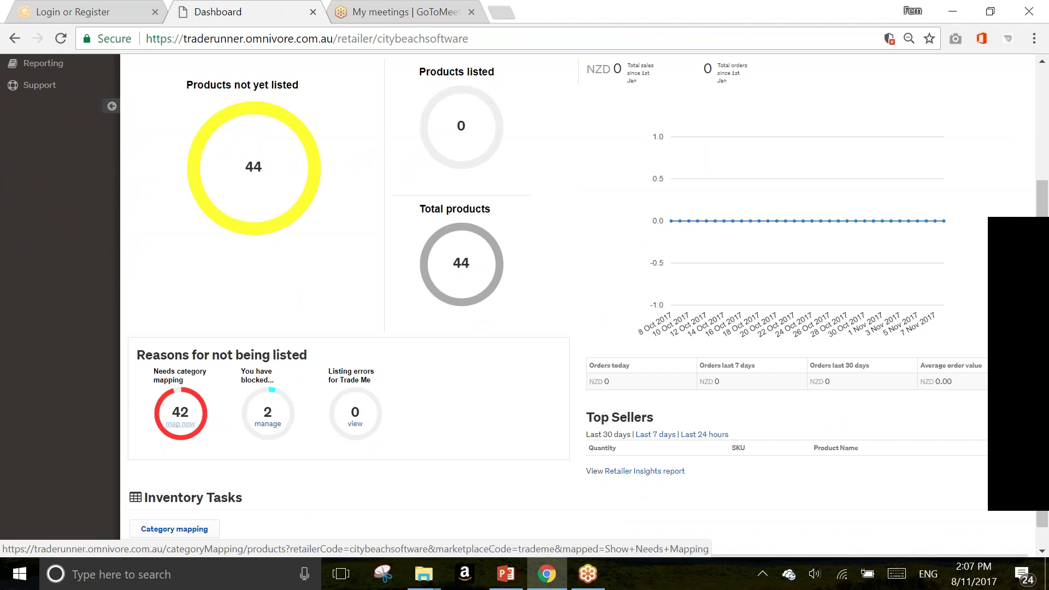
left_click(181, 425)
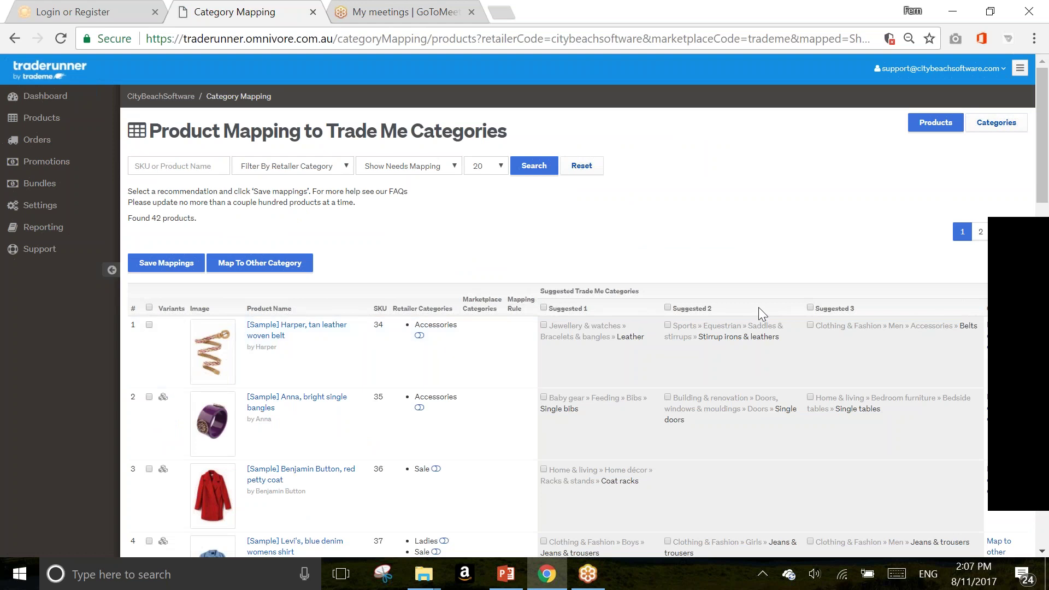
scroll(574, 250, "down", 5)
scroll(318, 311, "up", 1)
scroll(318, 311, "up", 4)
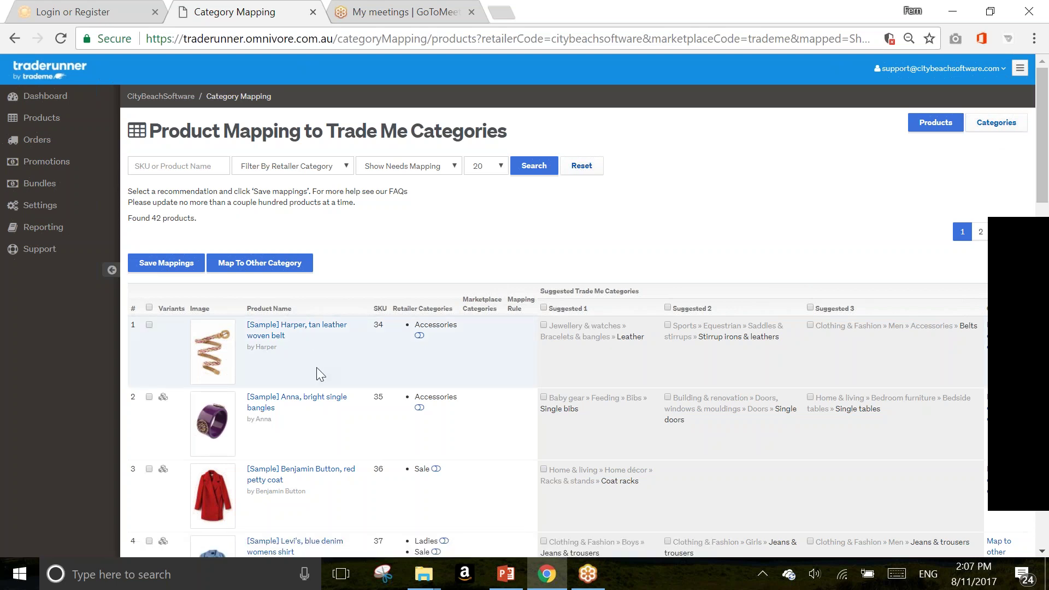
scroll(316, 368, "down", 2)
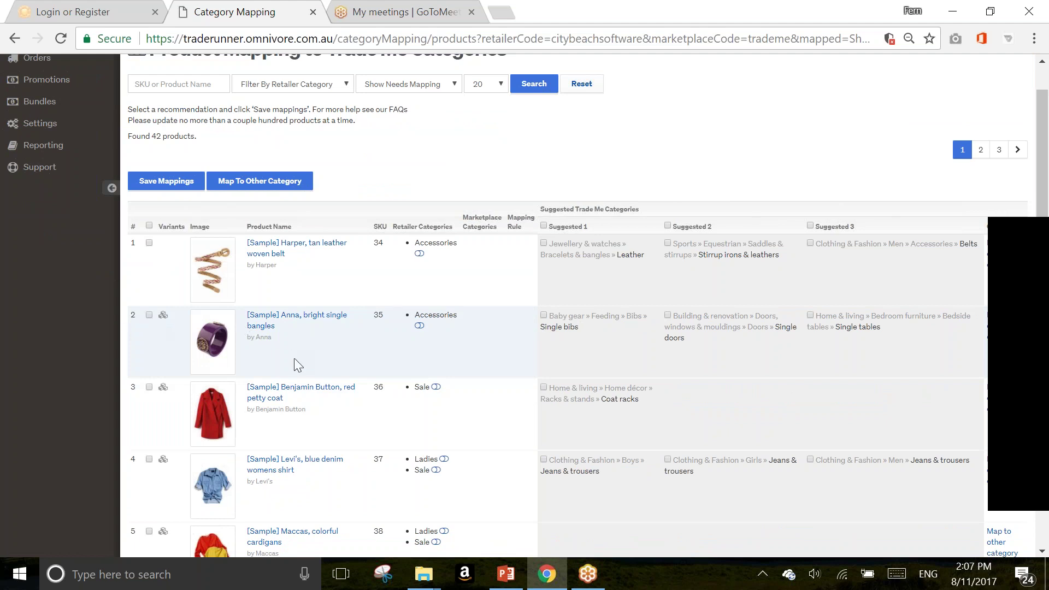
Step: Search the unmapped products for "bangle", select the Anna bright single bangles and start mapping them to another category
scroll(295, 364, "up", 2)
left_click(194, 167)
type("bangle")
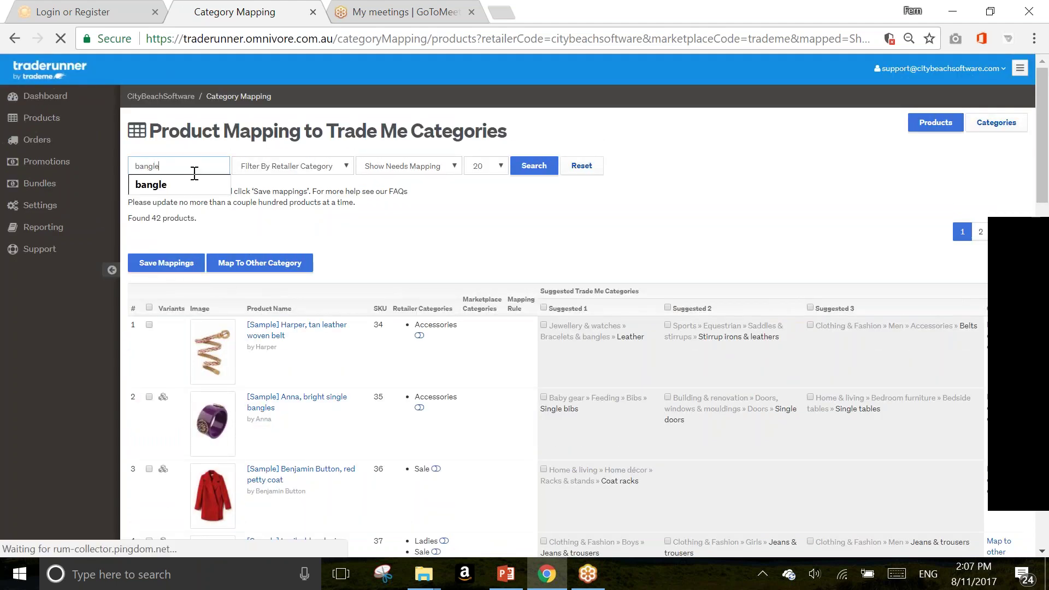
key("Return")
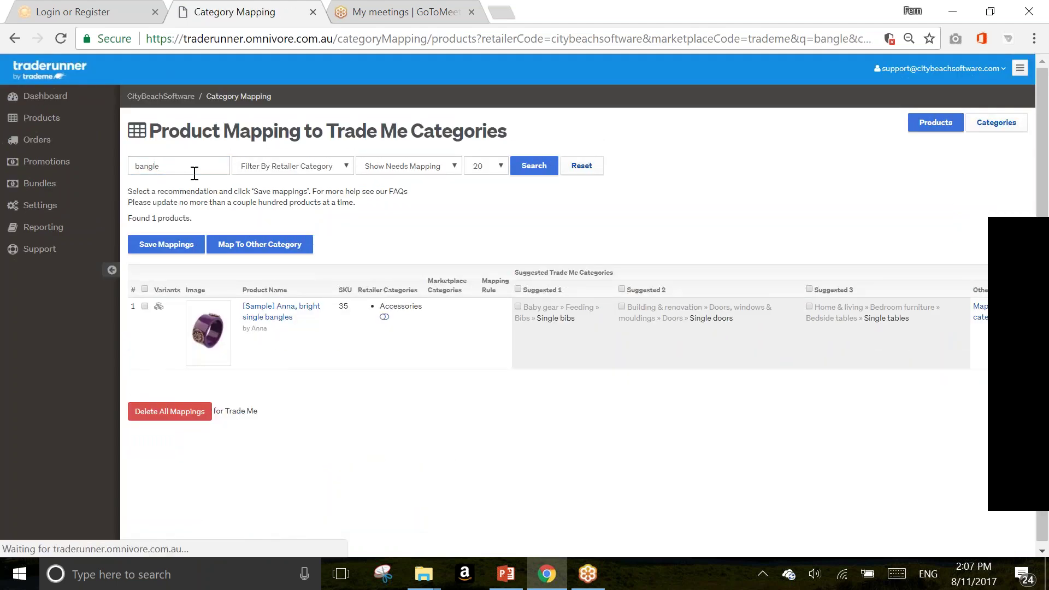
left_click(146, 307)
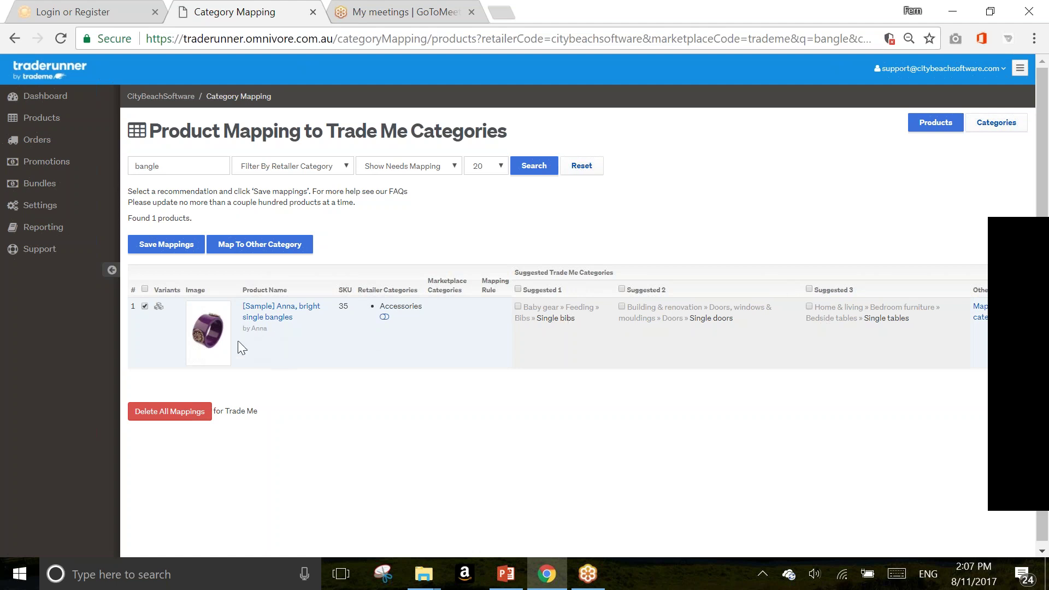
left_click(272, 247)
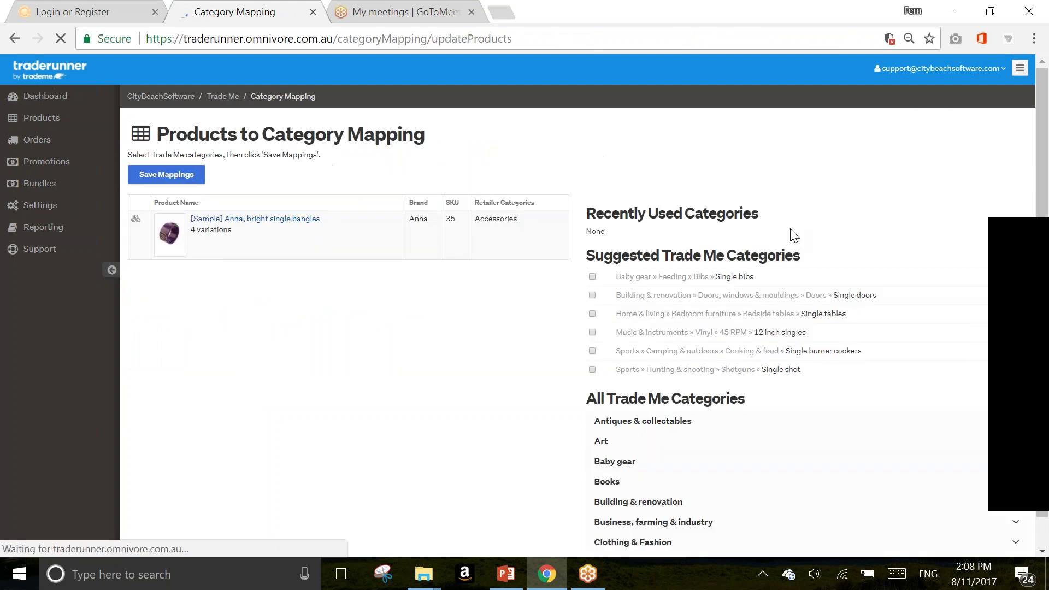
Step: Map the bangles to Jewellery & watches » Bracelets & bangles » Other and save the mapping
scroll(793, 439, "down", 6)
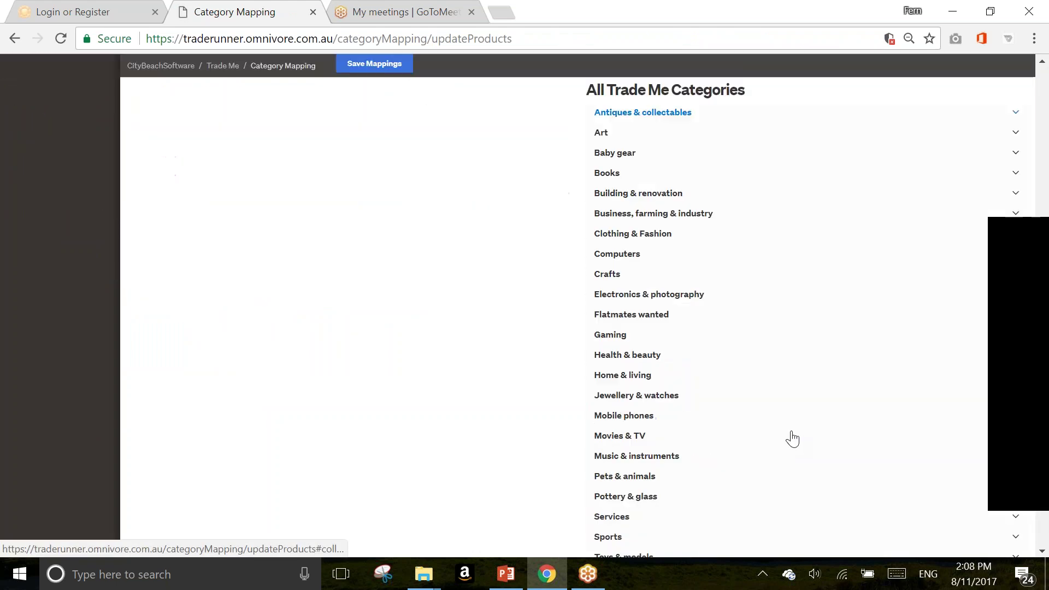
scroll(668, 391, "down", 2)
left_click(597, 307)
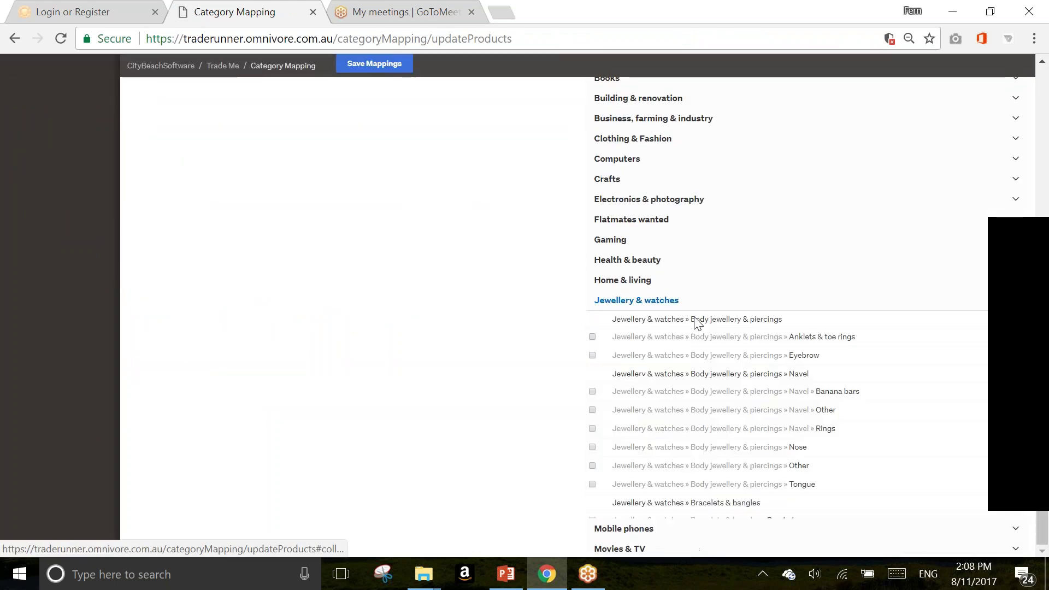
scroll(596, 311, "down", 10)
scroll(773, 310, "up", 12)
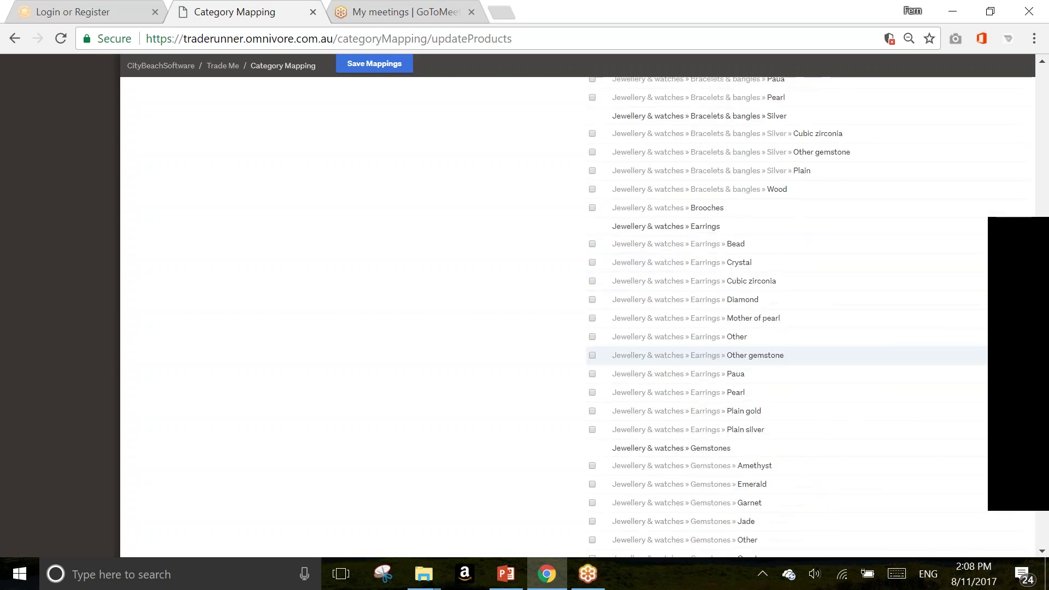
left_click(593, 305)
left_click(371, 66)
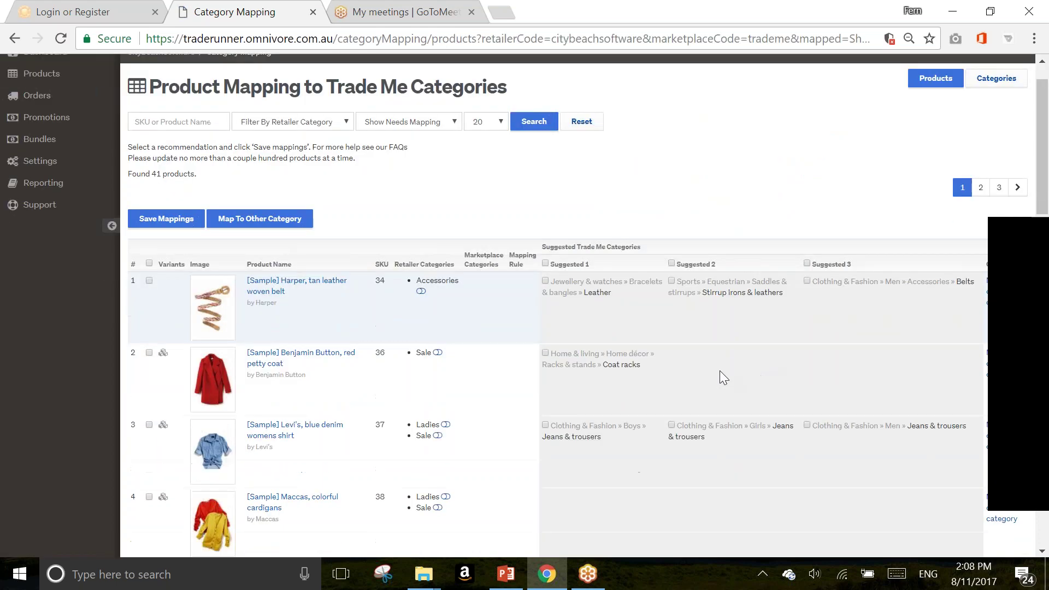
Step: Search for "shirt", select the Gant check shirt and the G-STAR grey tee shirt, and start mapping them to another category
left_click(171, 170)
type("shirt")
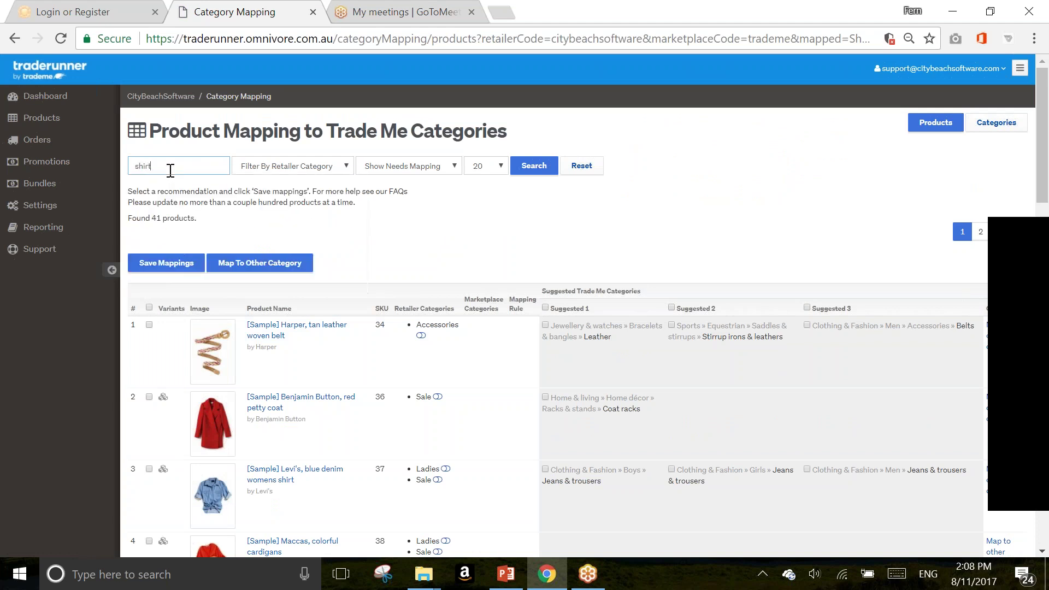
key("Return")
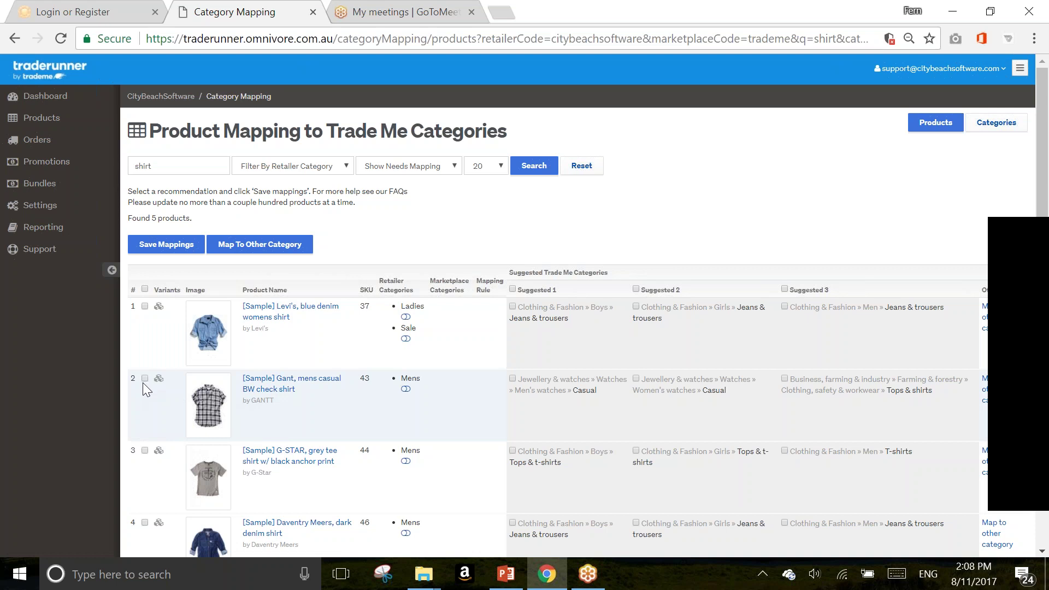
scroll(214, 310, "down", 2)
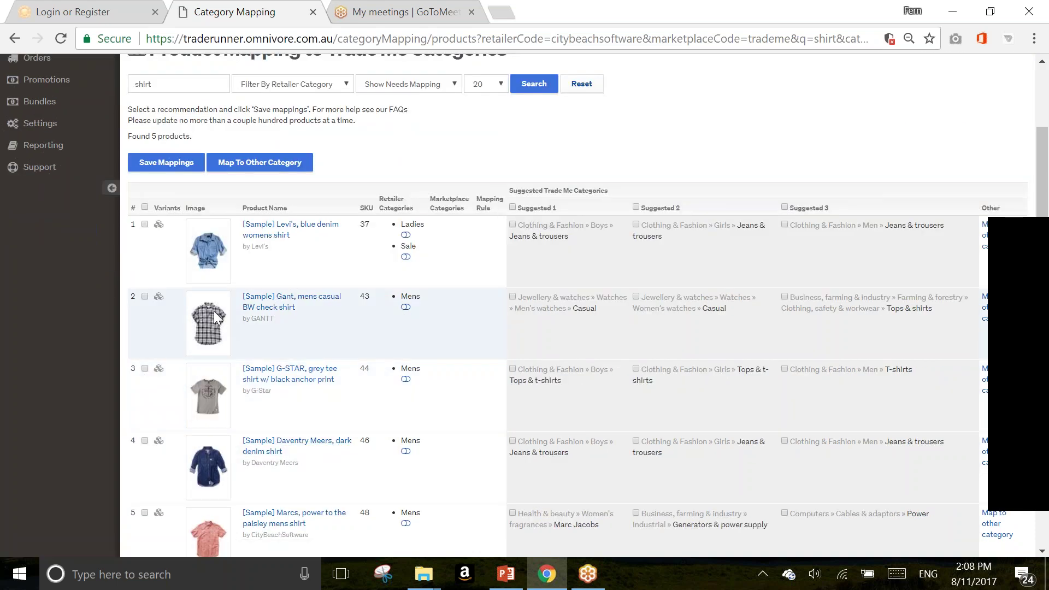
scroll(214, 310, "up", 2)
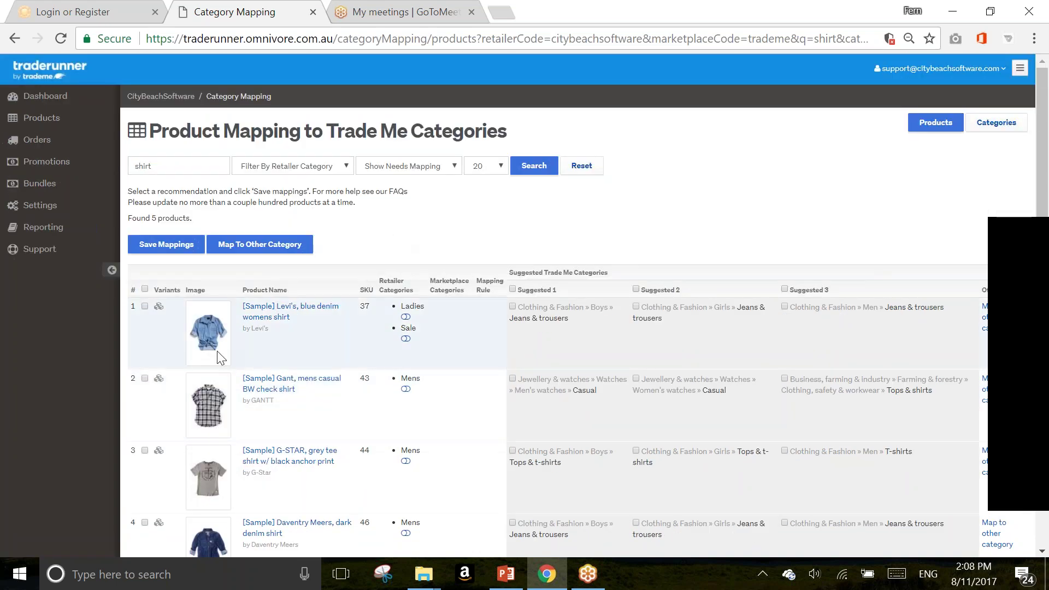
left_click(145, 450)
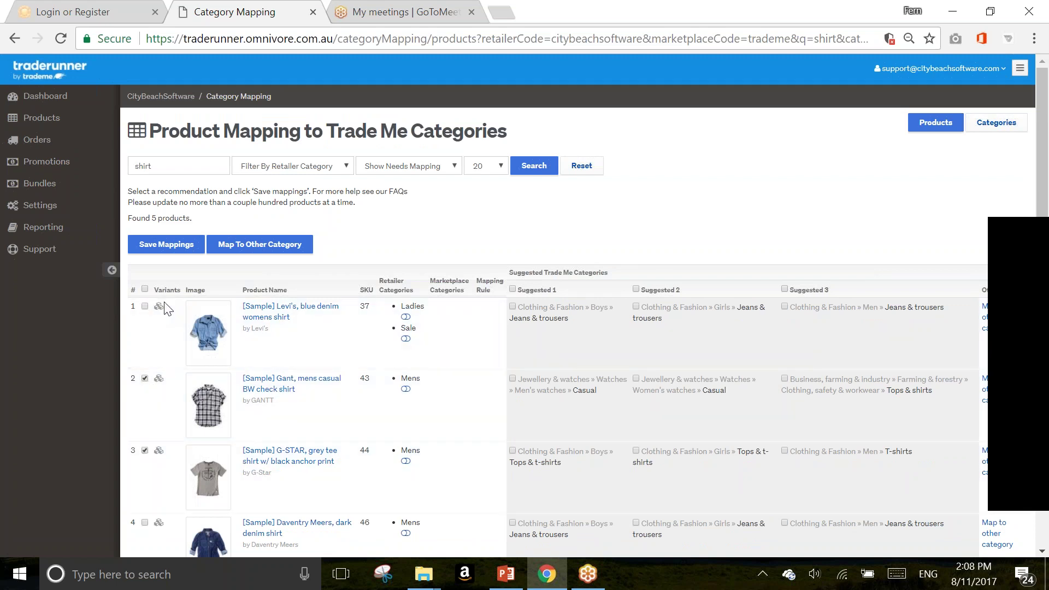
left_click(259, 244)
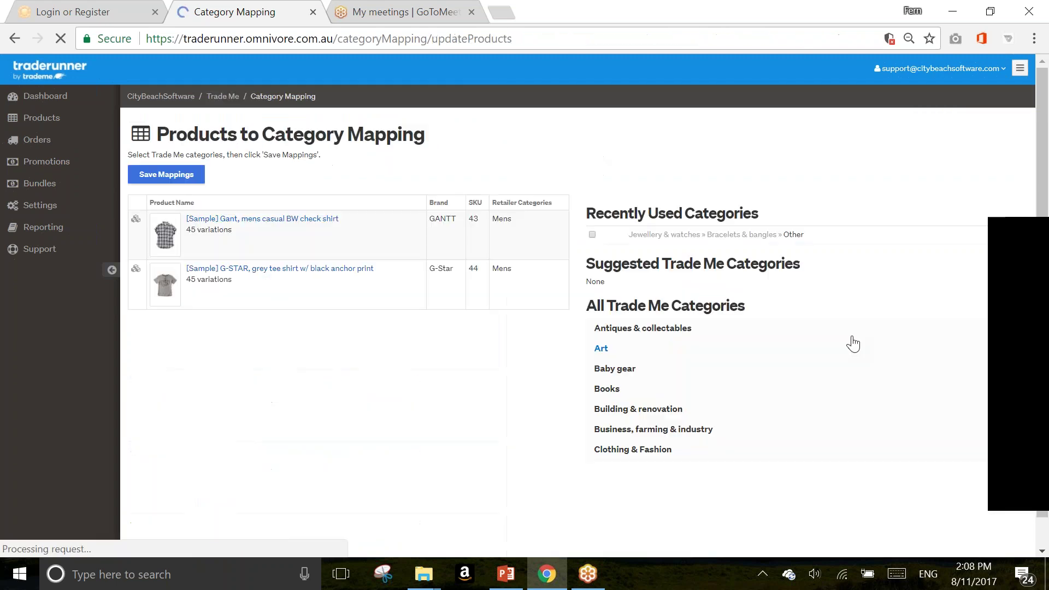
Step: Map the two selected shirts to a category under Clothing & Fashion and save the mappings
scroll(750, 367, "down", 4)
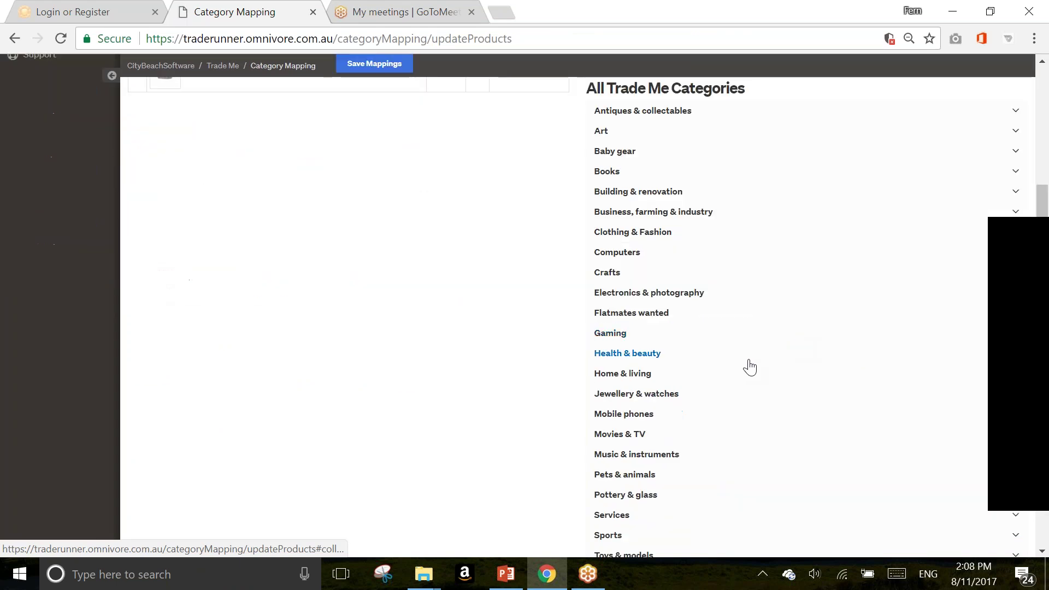
left_click(636, 235)
scroll(760, 366, "down", 10)
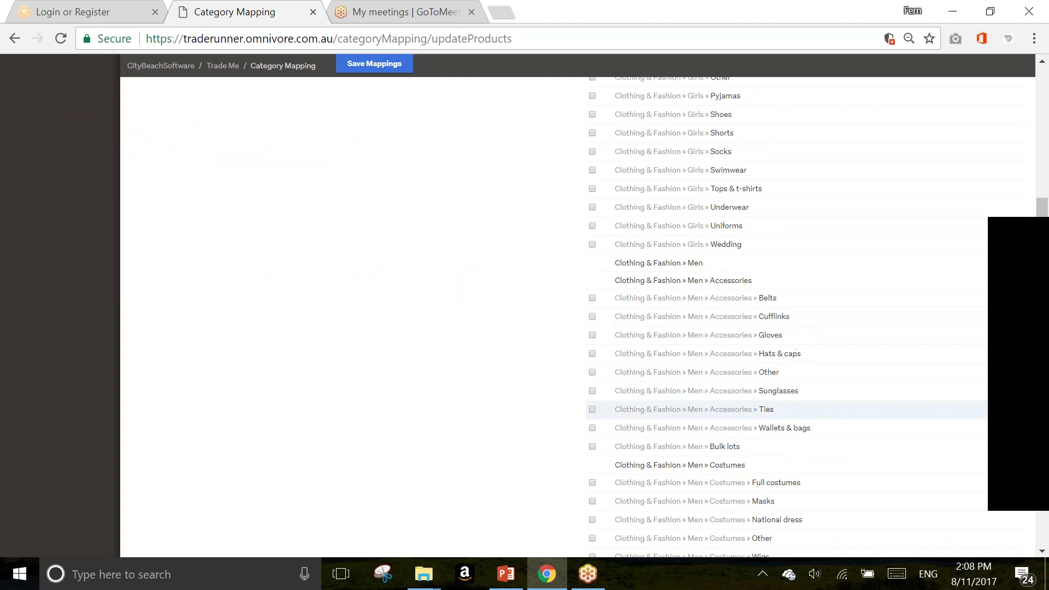
scroll(780, 462, "down", 1)
scroll(782, 462, "down", 6)
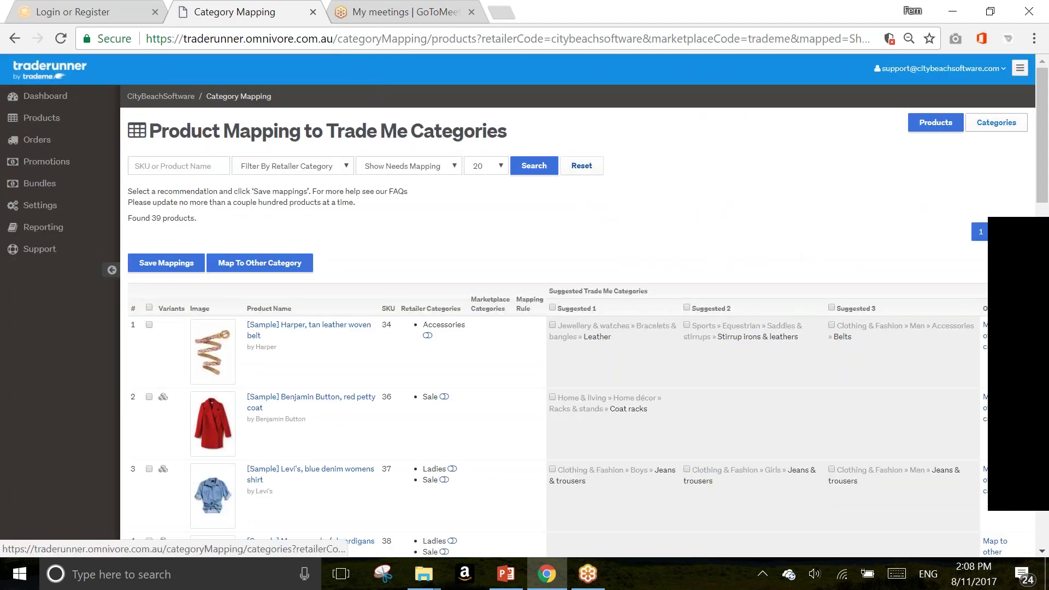
Step: Open the retailer category mapping list, select the Accessories category and bring up its other Trade Me category choices
left_click(998, 124)
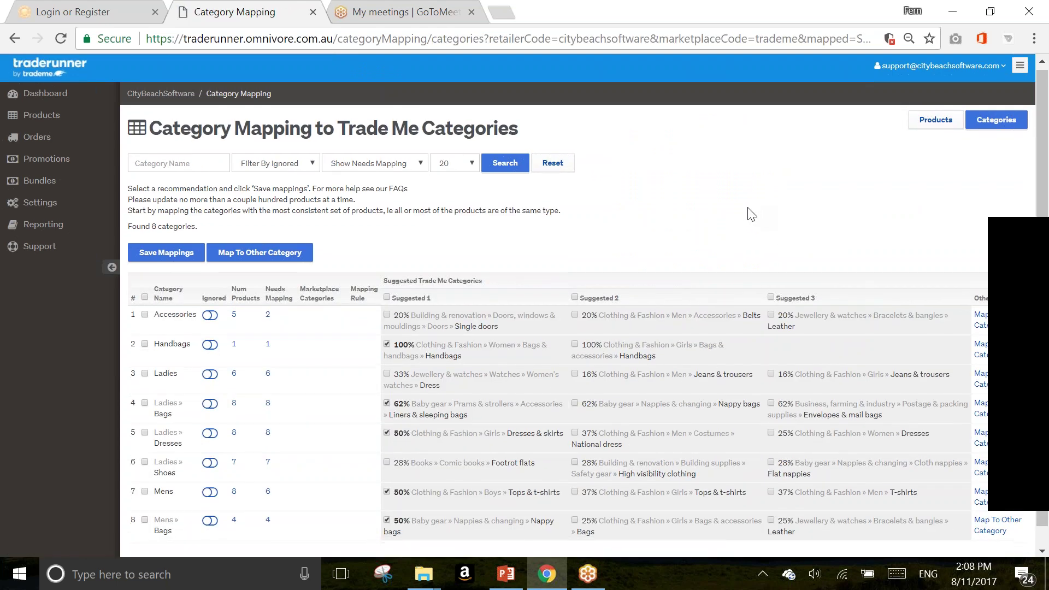
scroll(724, 264, "down", 1)
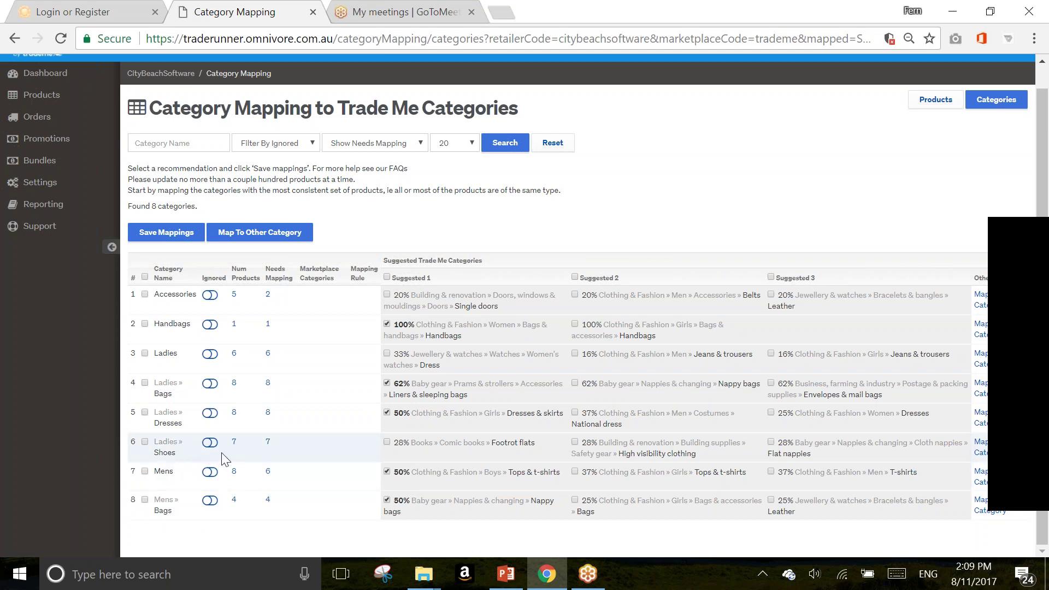
scroll(237, 452, "up", 1)
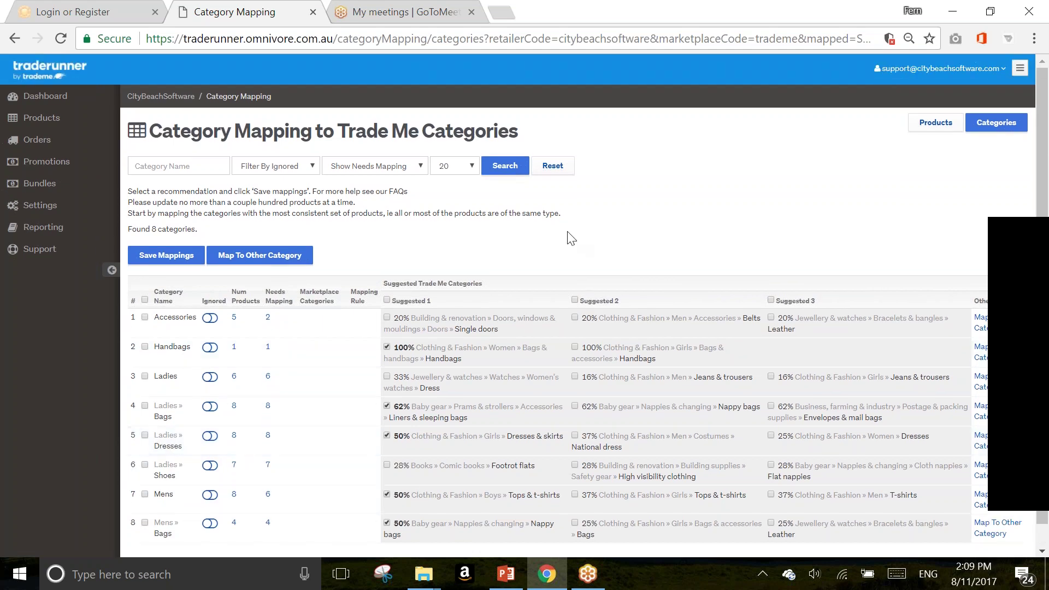
left_click(145, 317)
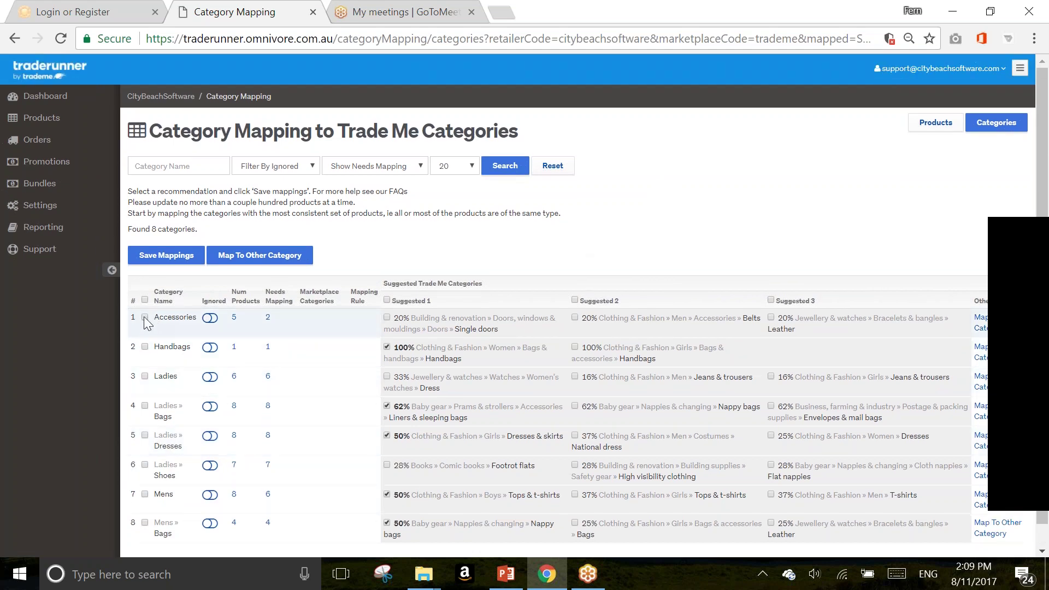
left_click(273, 257)
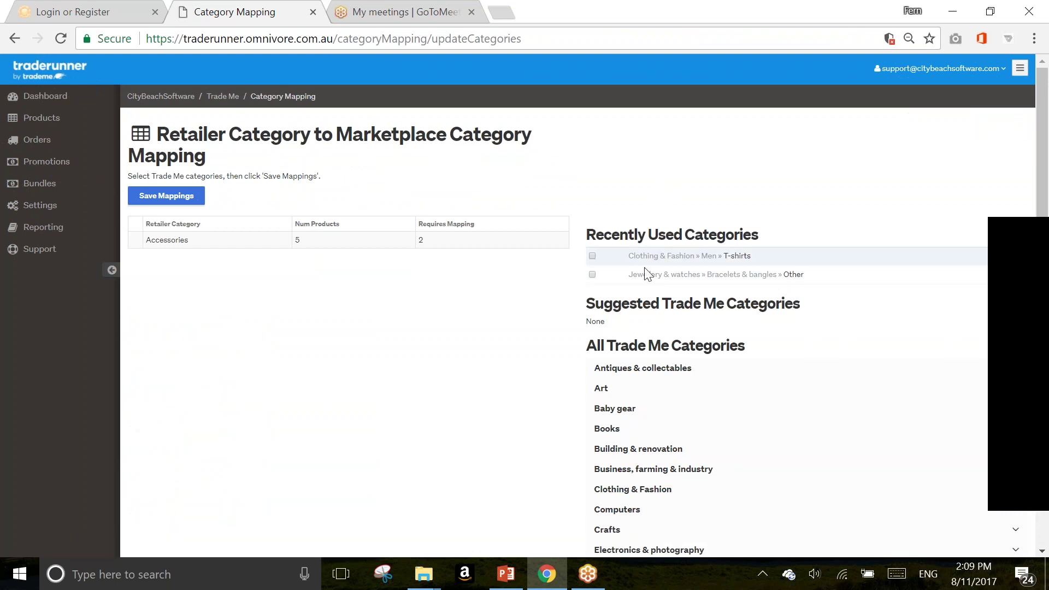
Step: Return to the dashboard and examine the product listing figures and the reasons for products not being listed
left_click(46, 95)
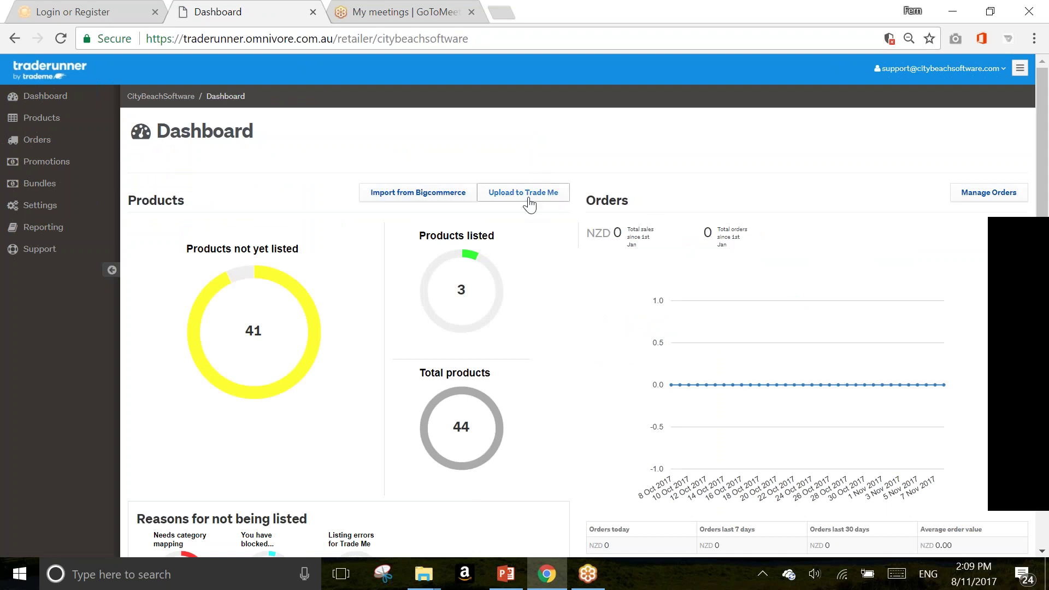
scroll(526, 412, "down", 1)
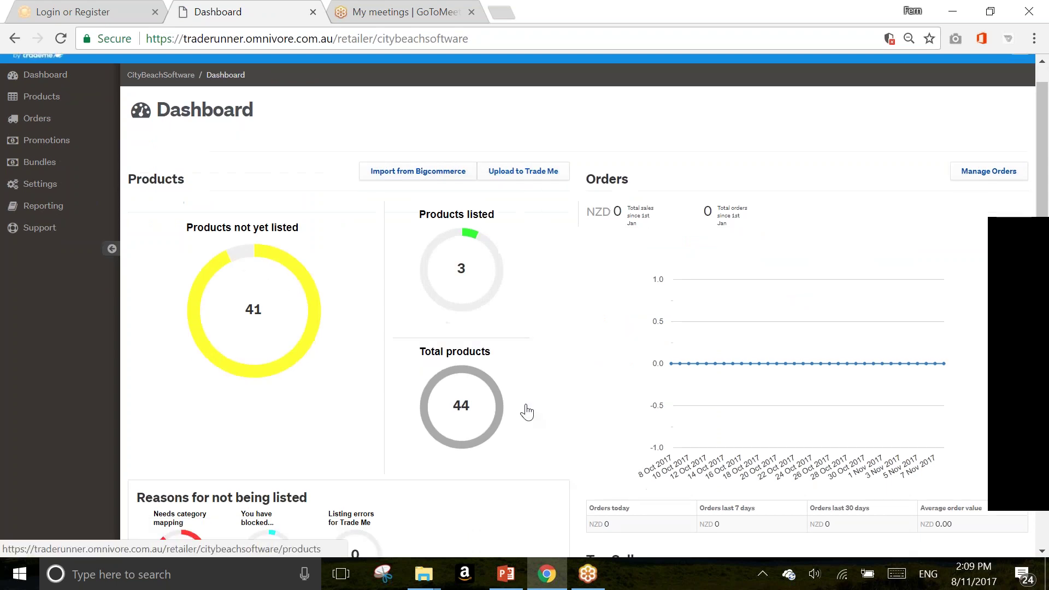
scroll(525, 412, "down", 3)
scroll(525, 412, "up", 2)
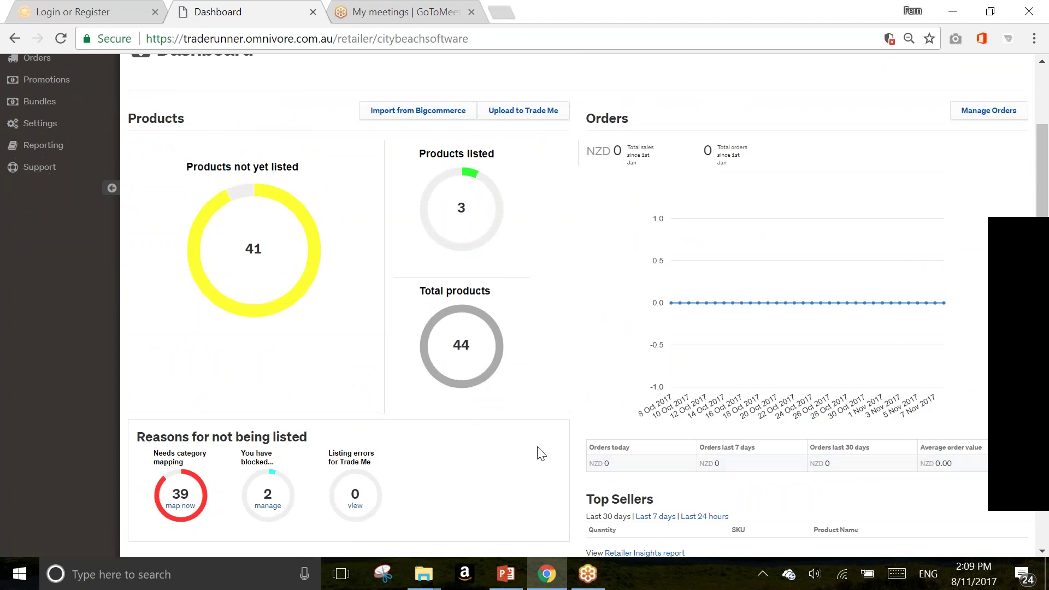
scroll(541, 454, "up", 3)
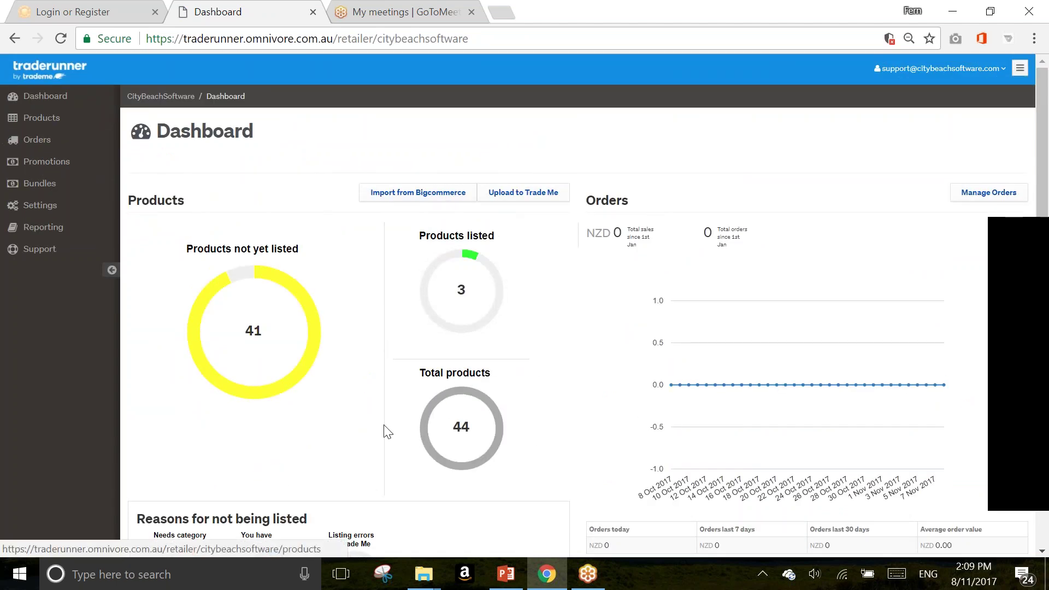
scroll(383, 424, "down", 1)
scroll(386, 424, "up", 1)
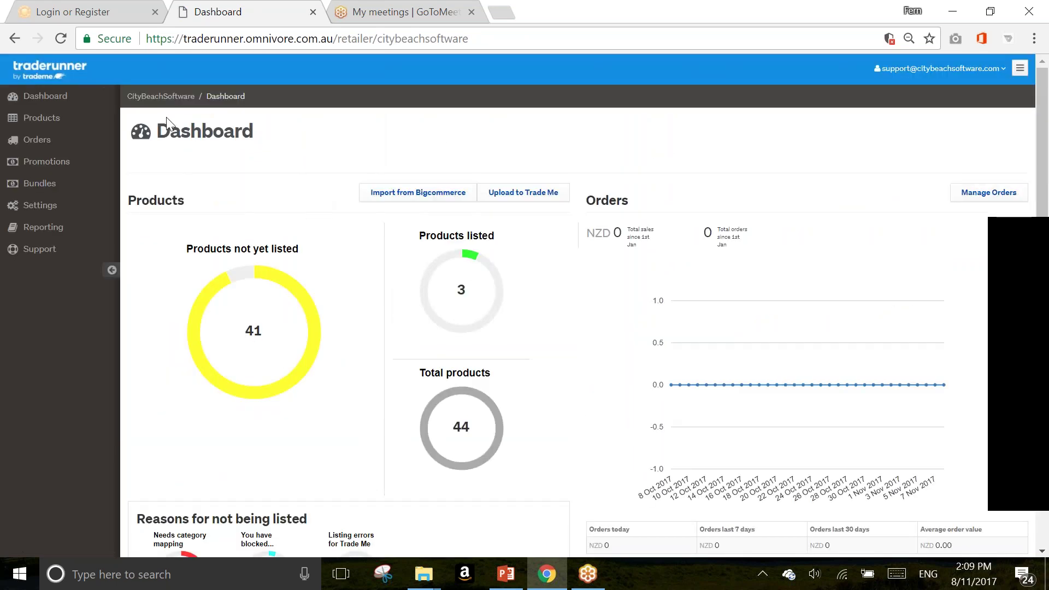
Step: Open the list of all products and block the Harper tan leather woven belt
left_click(39, 118)
left_click(44, 141)
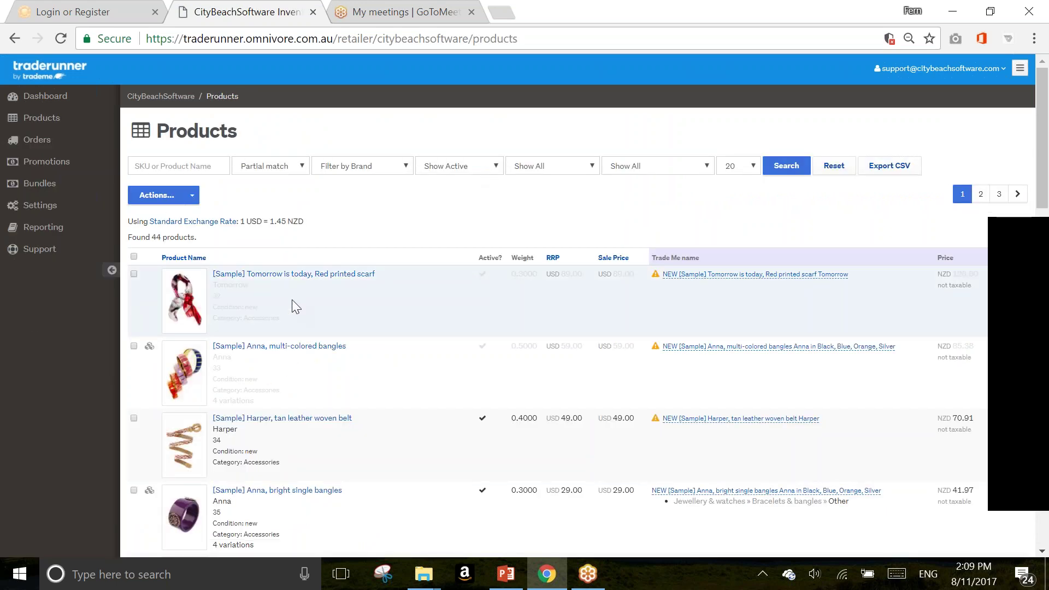
scroll(295, 349, "down", 1)
scroll(295, 354, "down", 2)
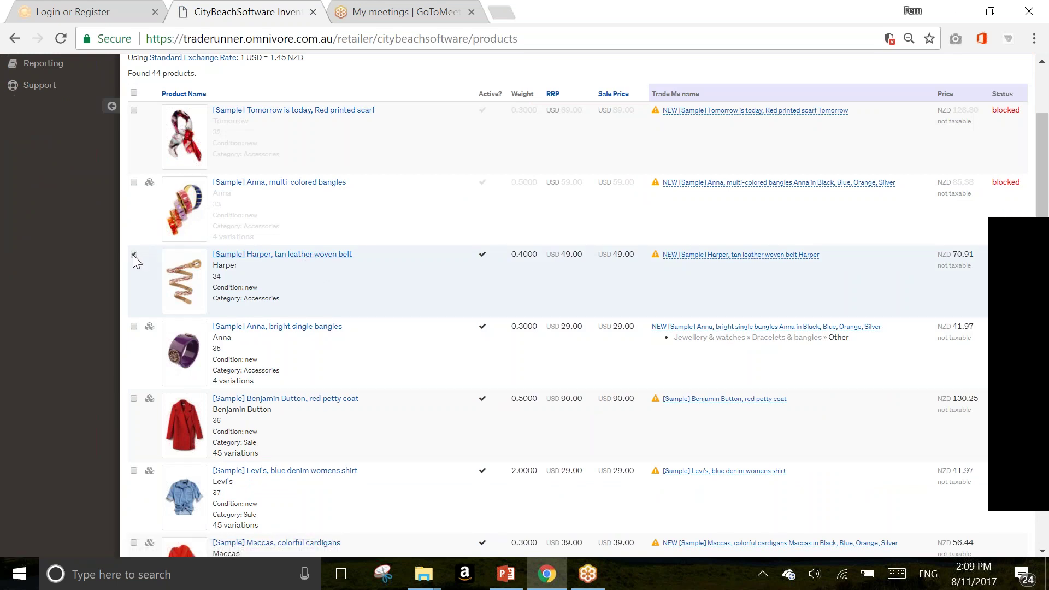
scroll(184, 282, "up", 3)
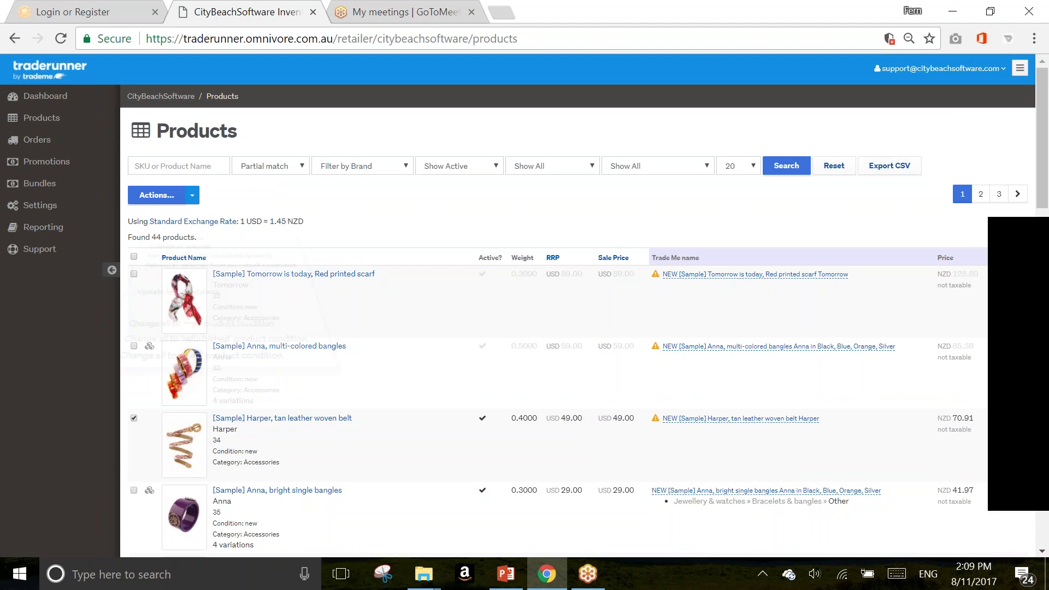
left_click(159, 195)
left_click(184, 217)
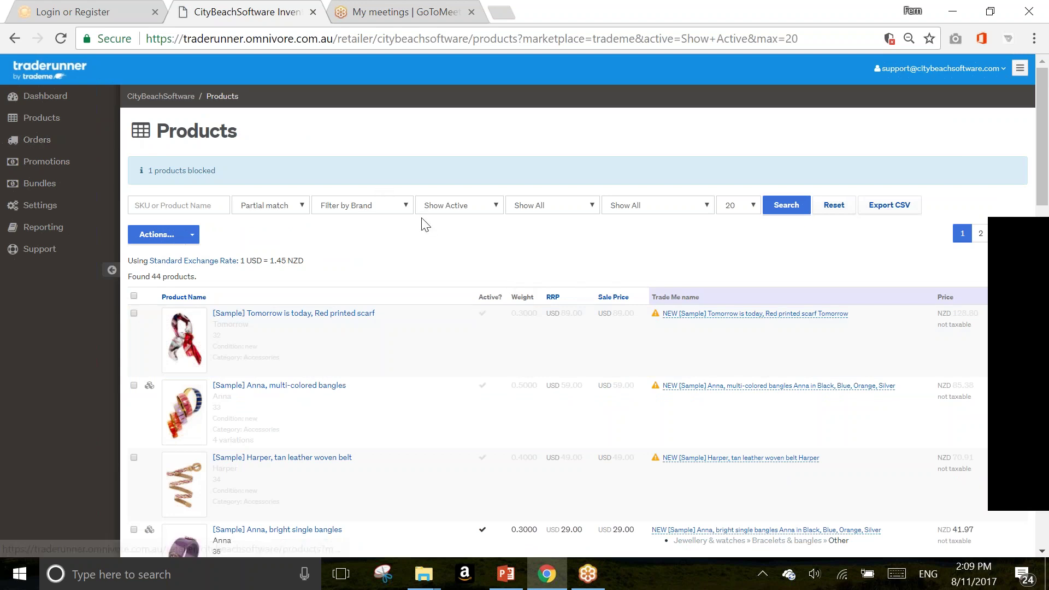
Step: Look at the Bulk Block form for SKUs, then return to the list of all products
left_click(34, 117)
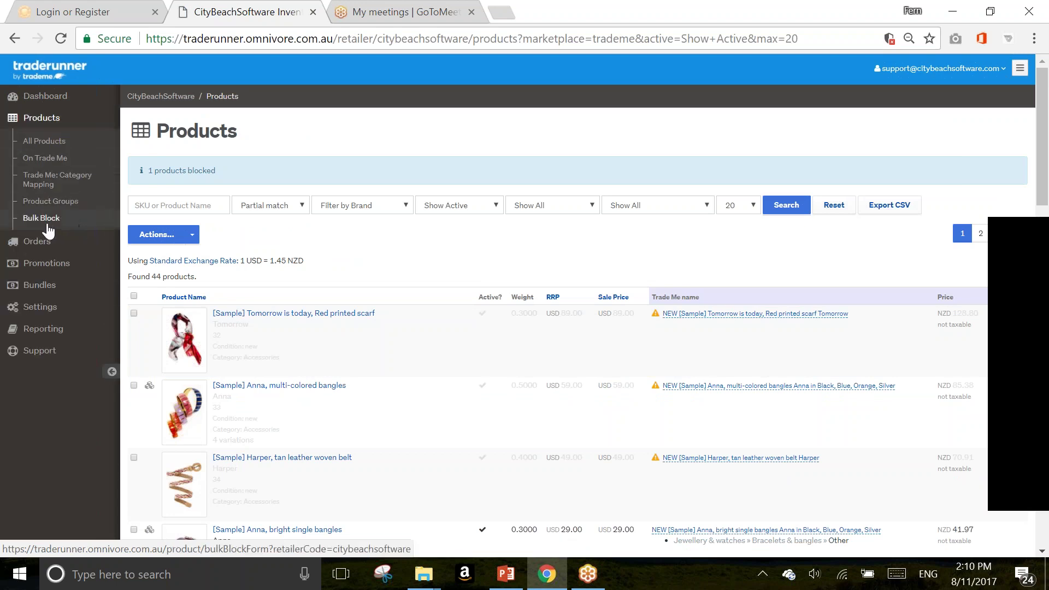
left_click(22, 219)
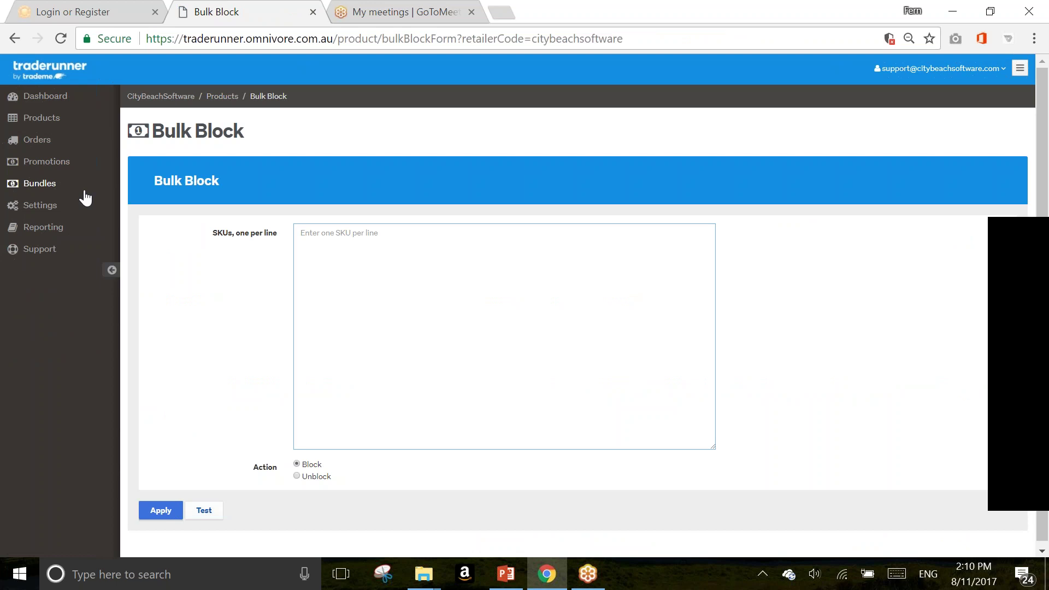
left_click(43, 121)
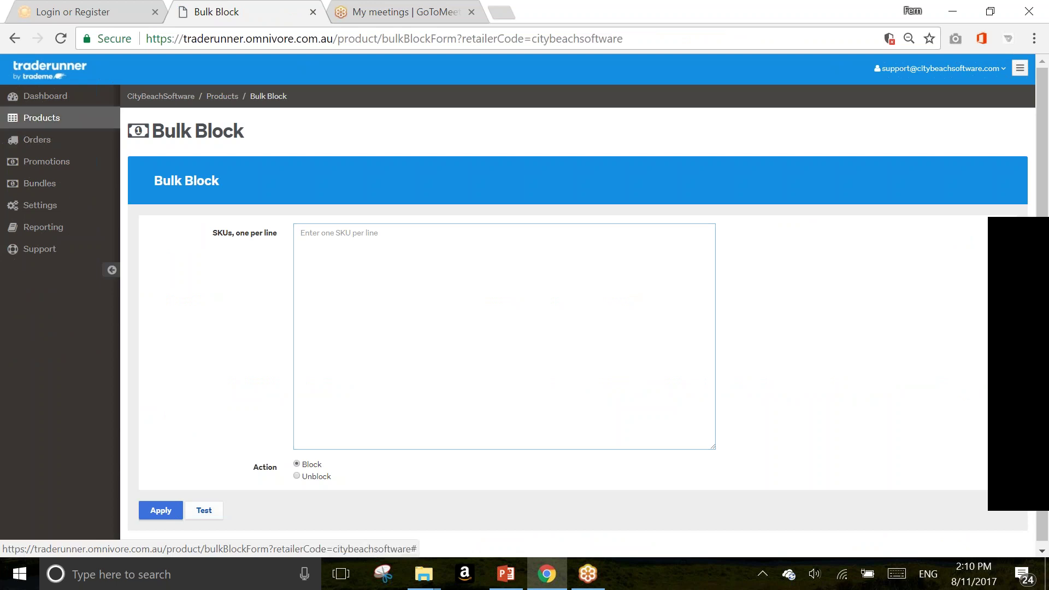
left_click(43, 143)
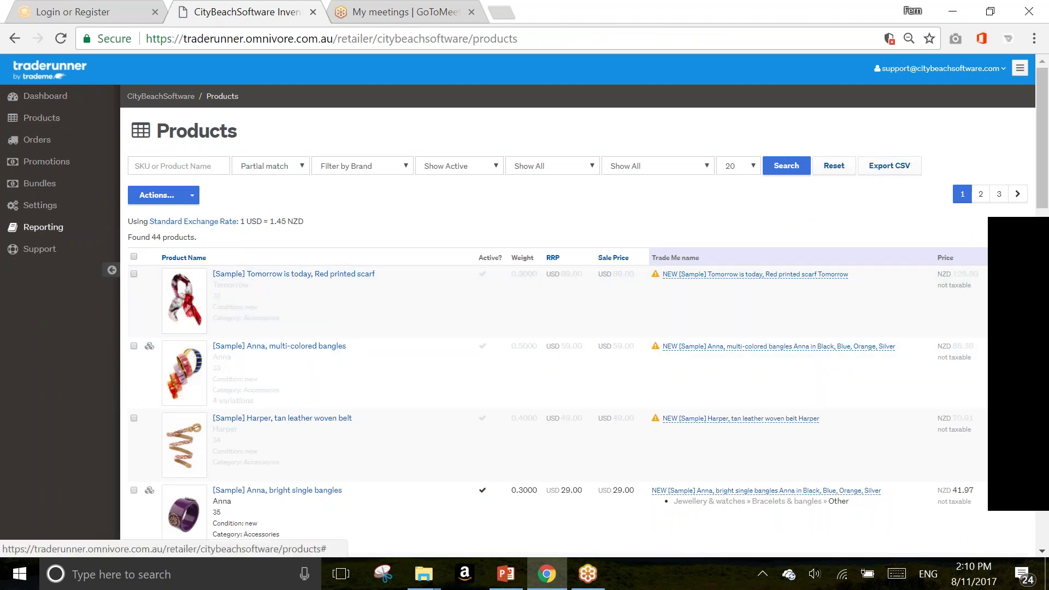
Step: Open the Administration settings and enter Sass and Bide as an excluded brand under Product Exclusion
left_click(40, 205)
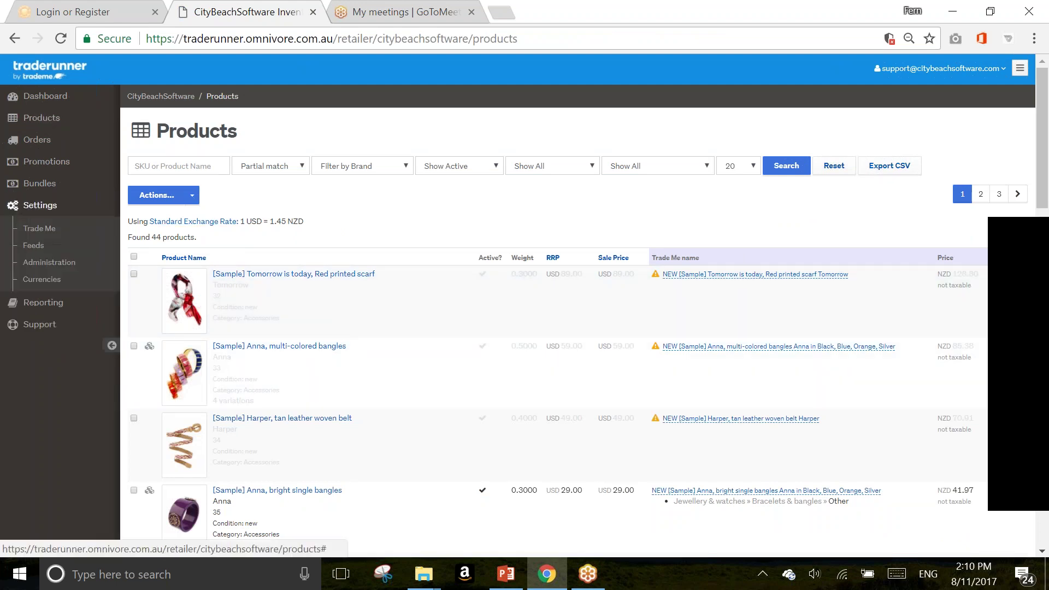
left_click(38, 263)
scroll(726, 335, "down", 8)
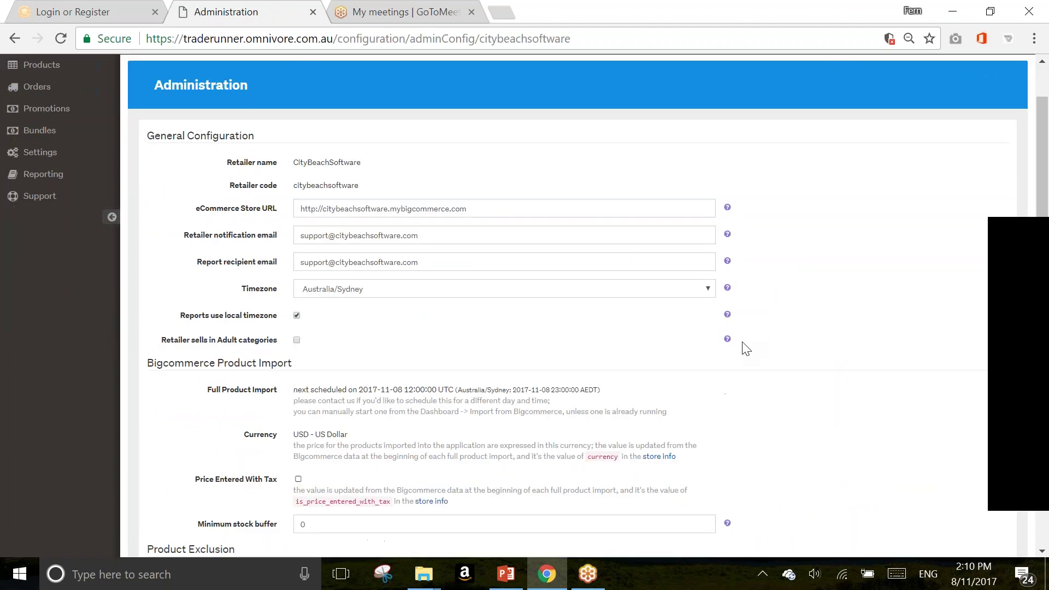
left_click_drag(246, 276, 141, 276)
left_click(253, 289)
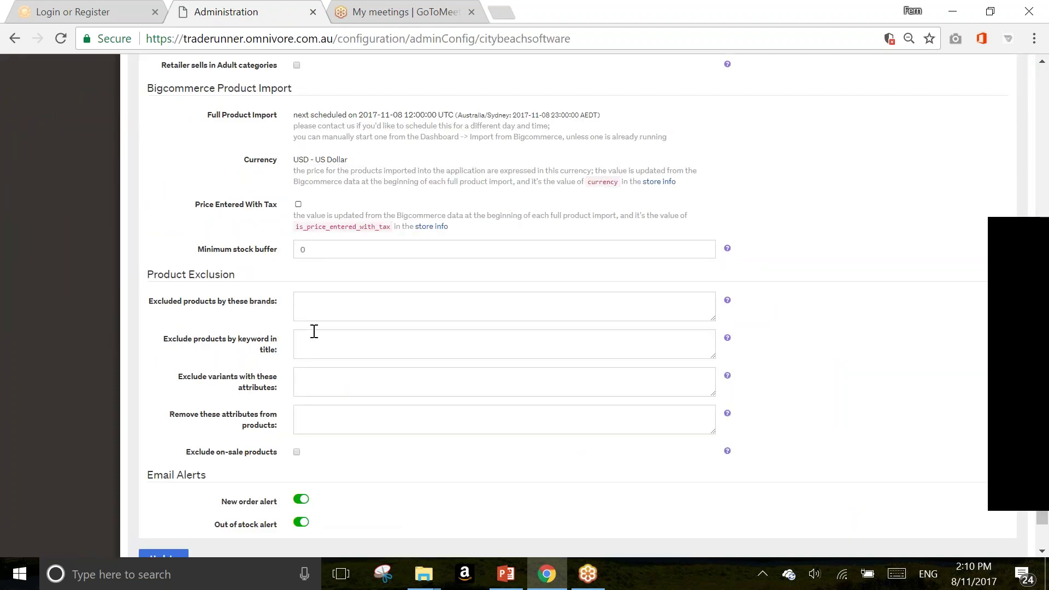
left_click(326, 309)
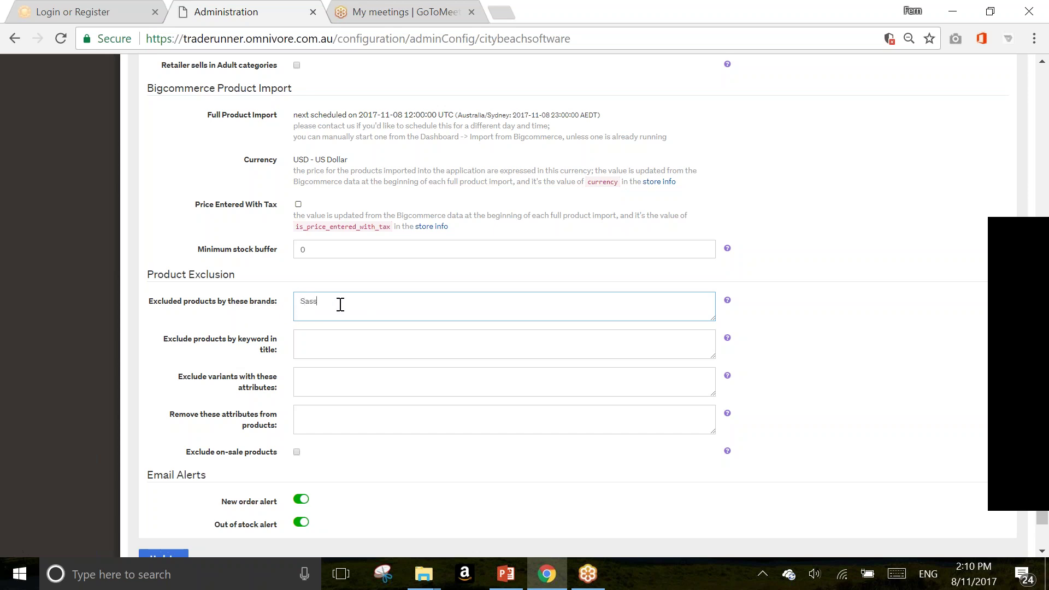
type("de")
Step: Examine the product exclusion options for title keywords, variant attributes and on-sale products
left_click_drag(284, 357, 169, 333)
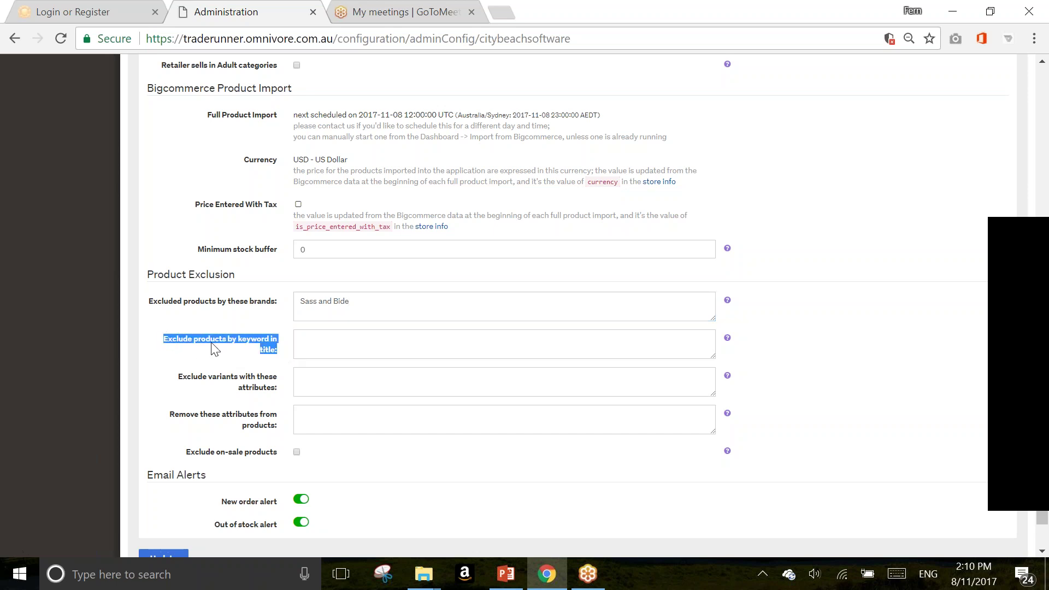
left_click(269, 352)
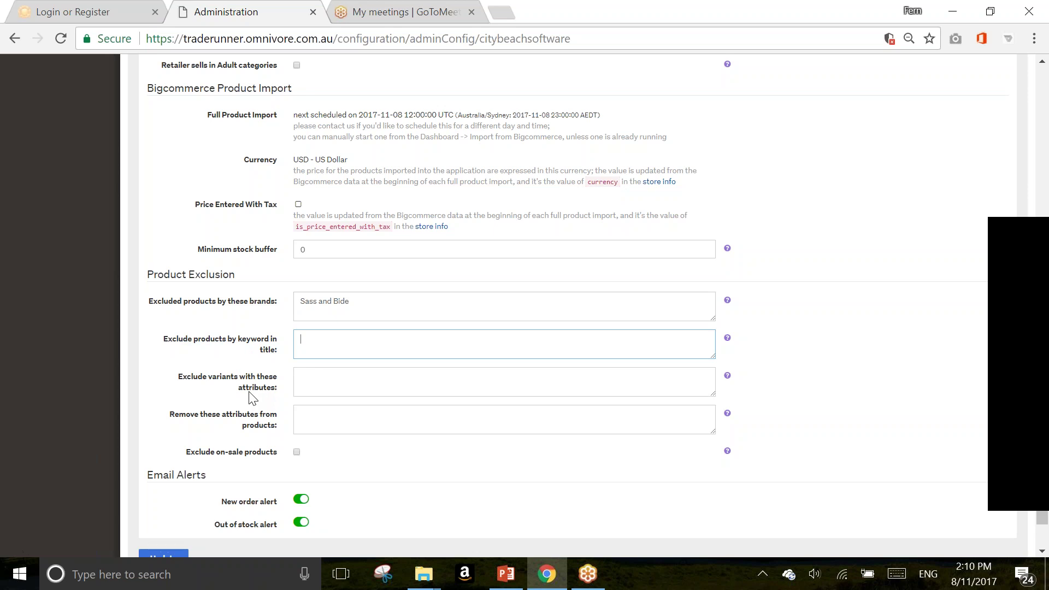
left_click(309, 391)
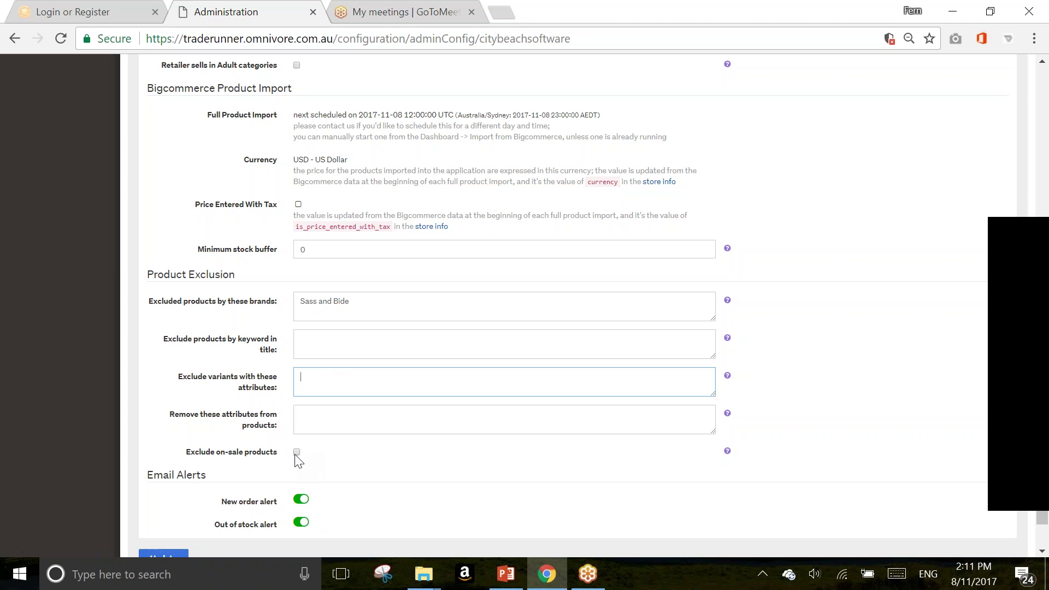
scroll(383, 451, "up", 6)
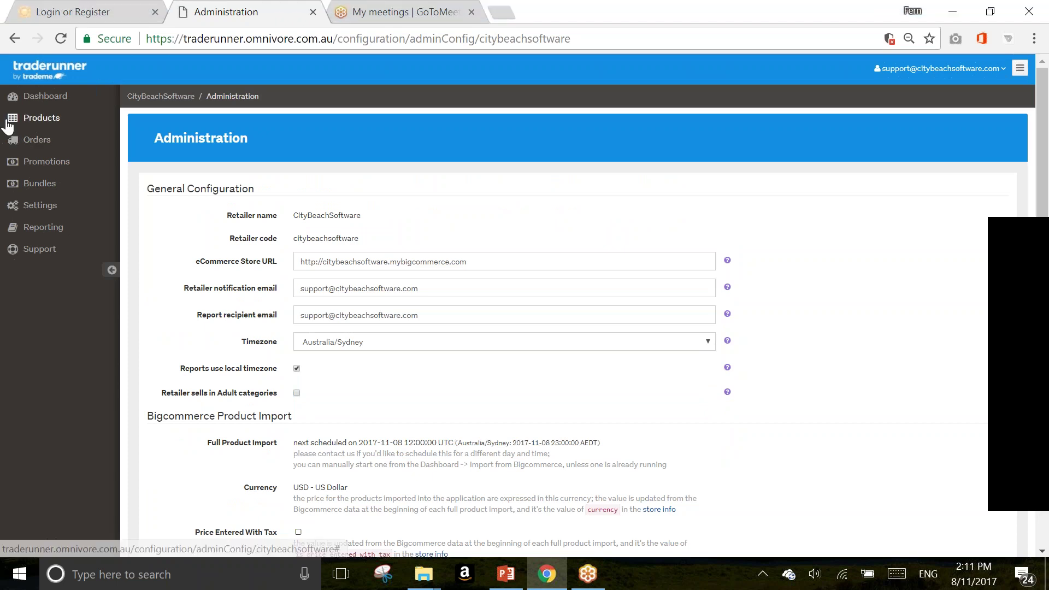
Step: Open the product page of the Tomorrow is today, Red printed scarf and examine its Trade Me product view and listing actions
left_click(32, 118)
left_click(44, 140)
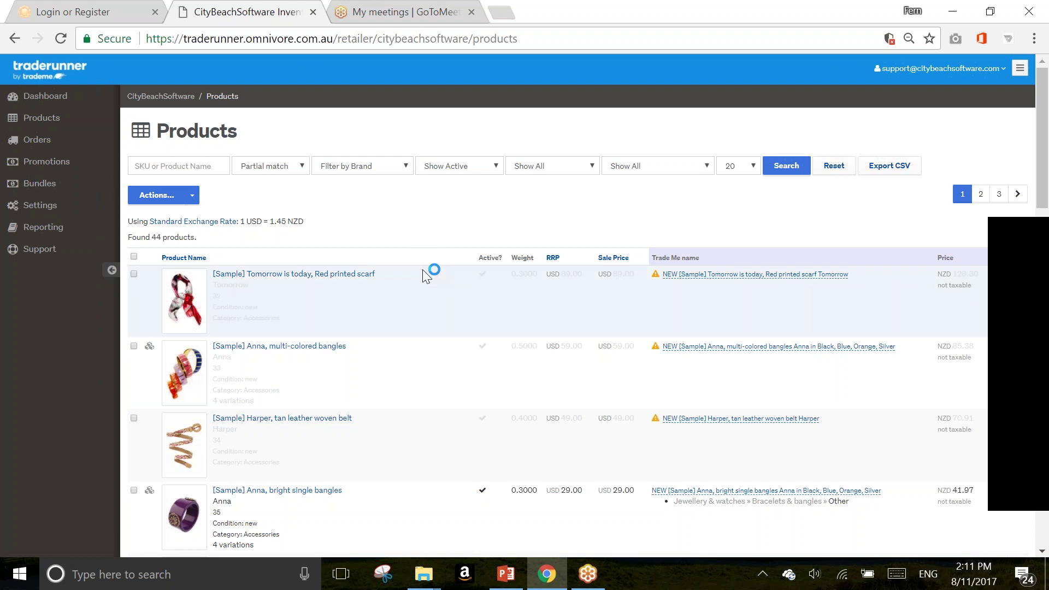
left_click(286, 278)
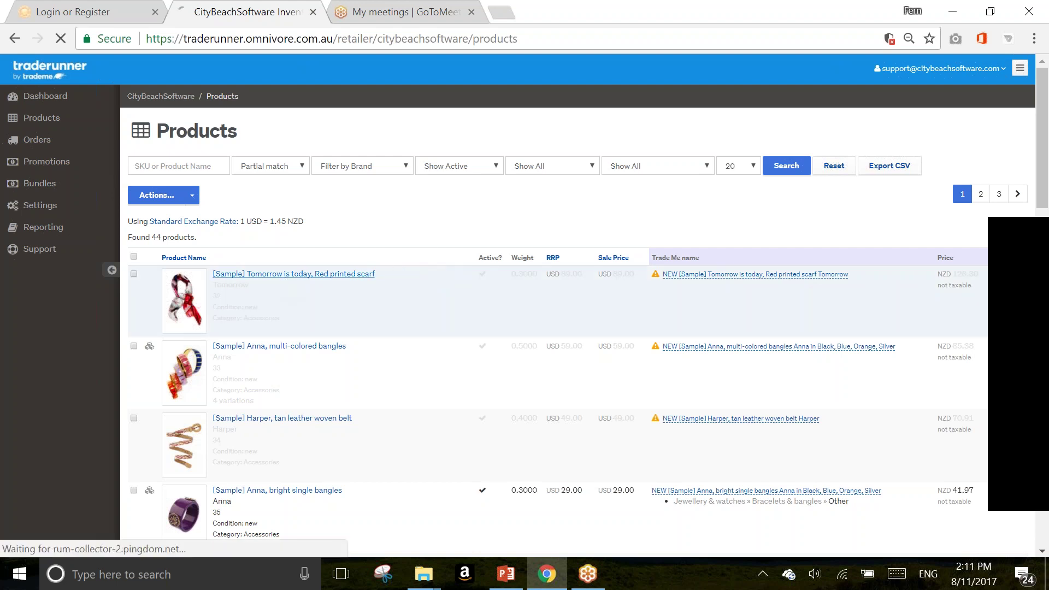
scroll(574, 235, "down", 15)
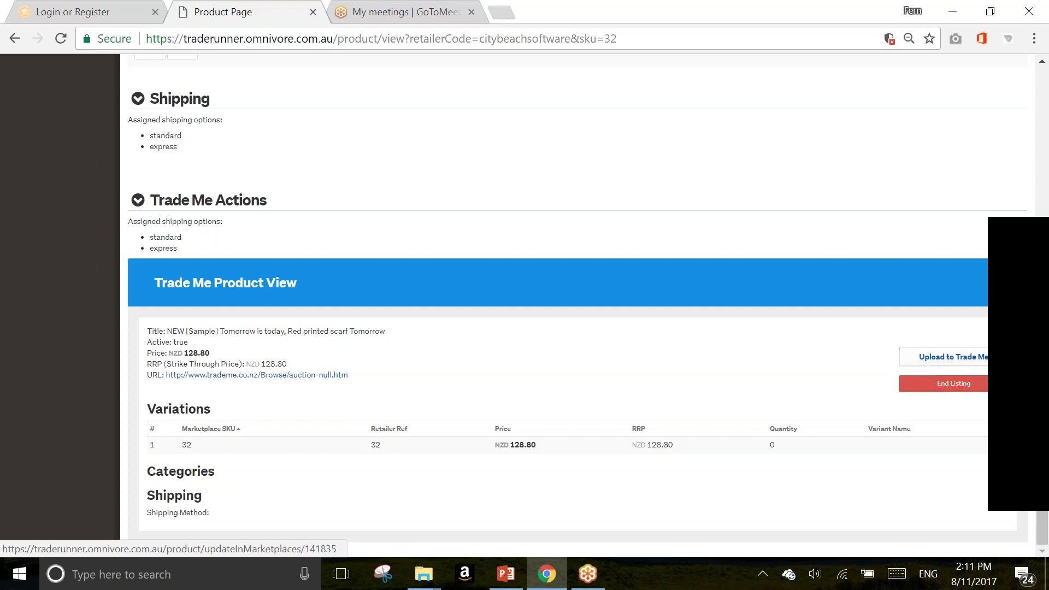
left_click(951, 387)
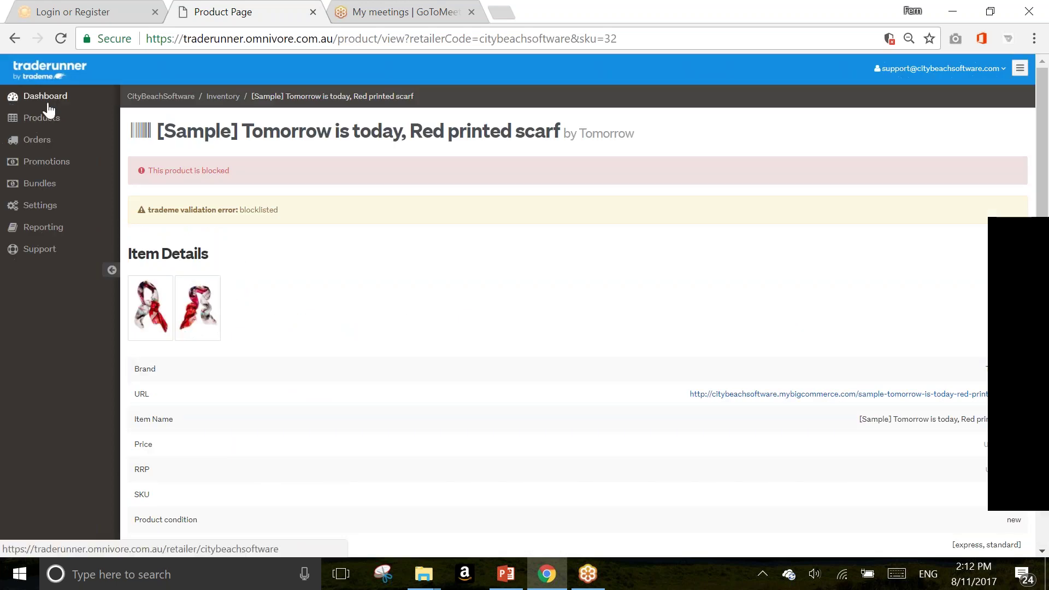
Step: Go back to the dashboard and view the listing errors for Trade Me under Product listing problems
left_click(44, 99)
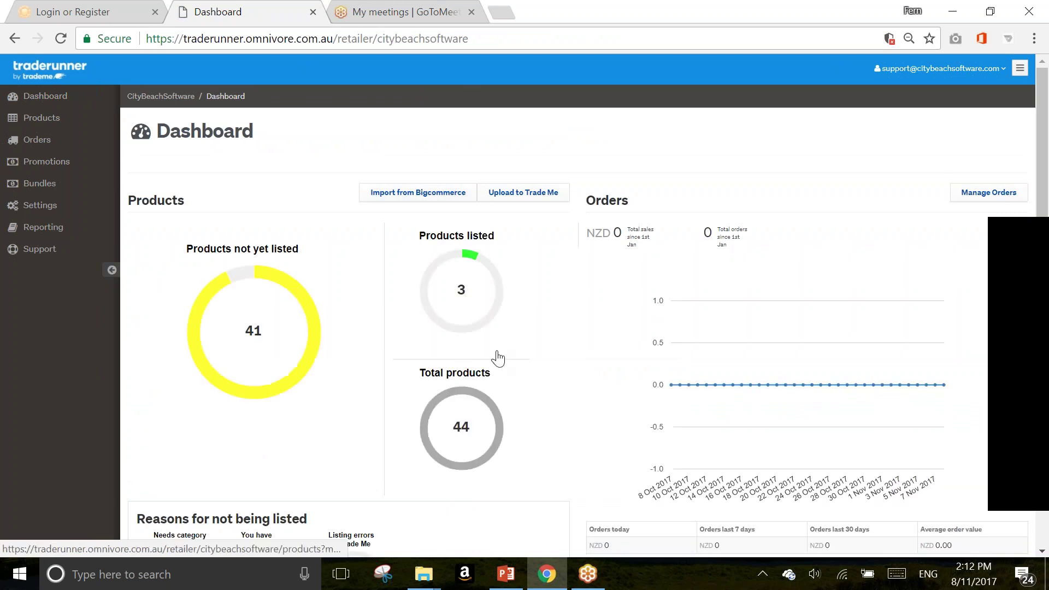
scroll(562, 394, "down", 3)
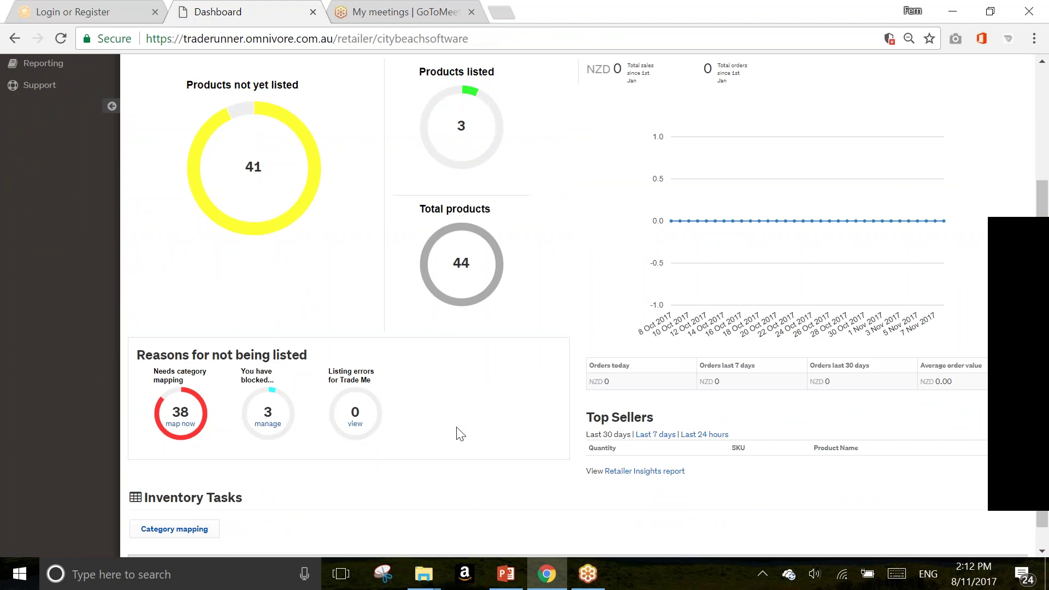
left_click(354, 424)
scroll(469, 399, "down", 2)
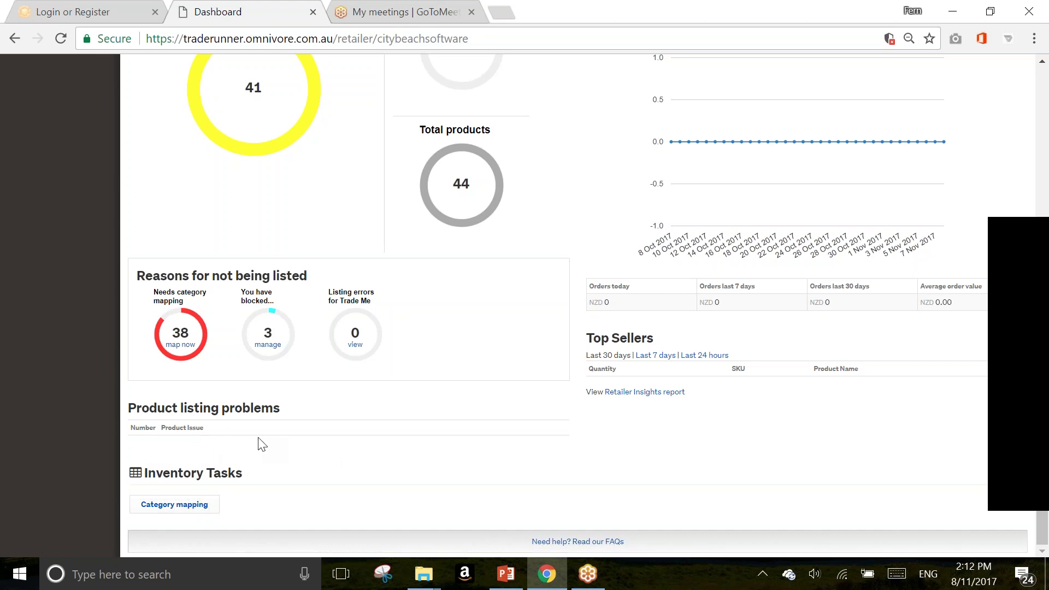
scroll(262, 444, "up", 5)
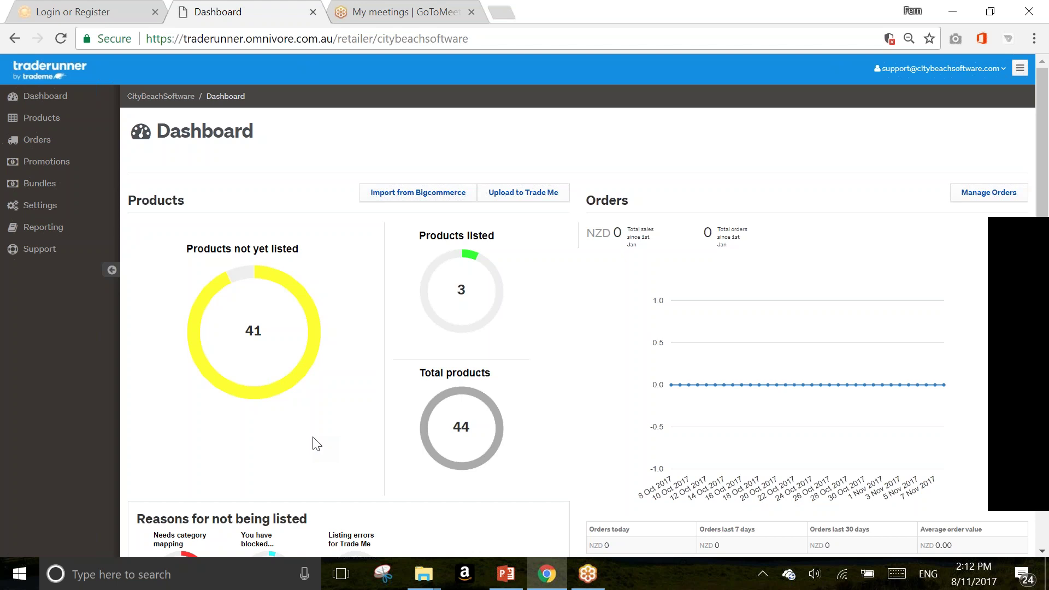
Step: Start a new product group and name it Products over 2kg
left_click(42, 118)
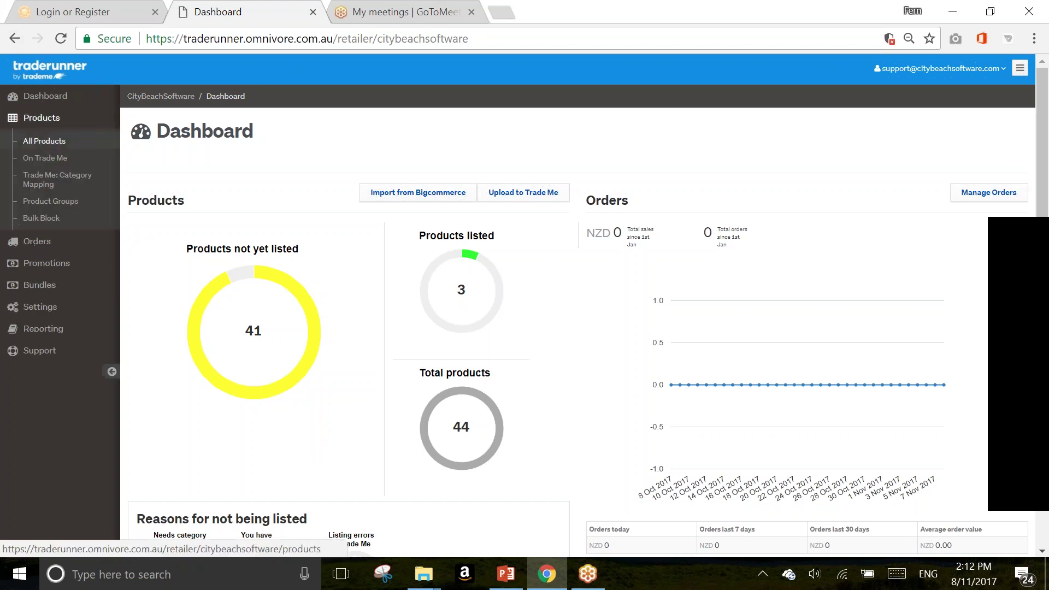
left_click(43, 203)
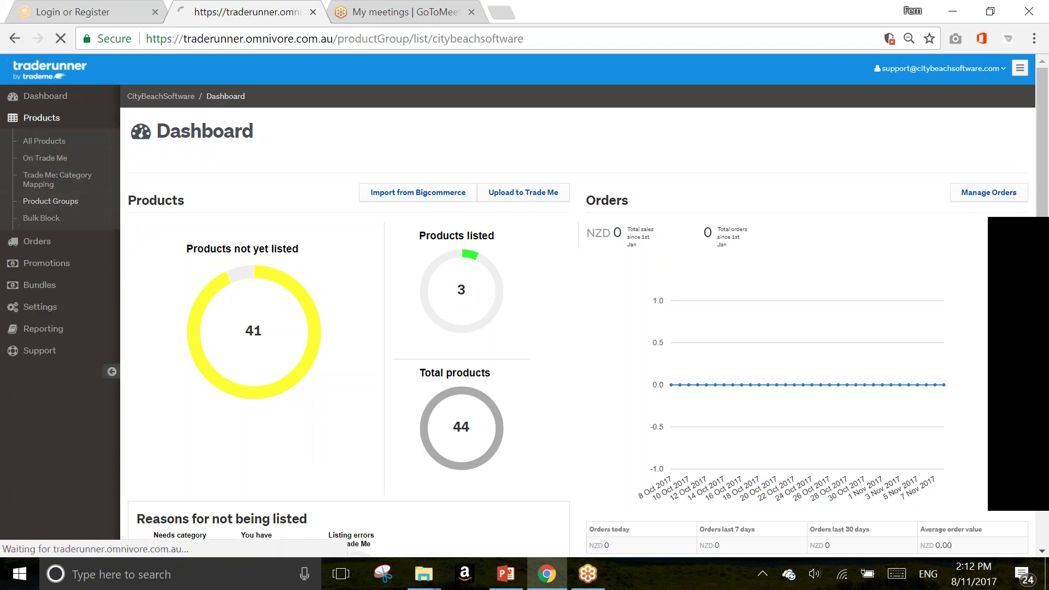
left_click(183, 165)
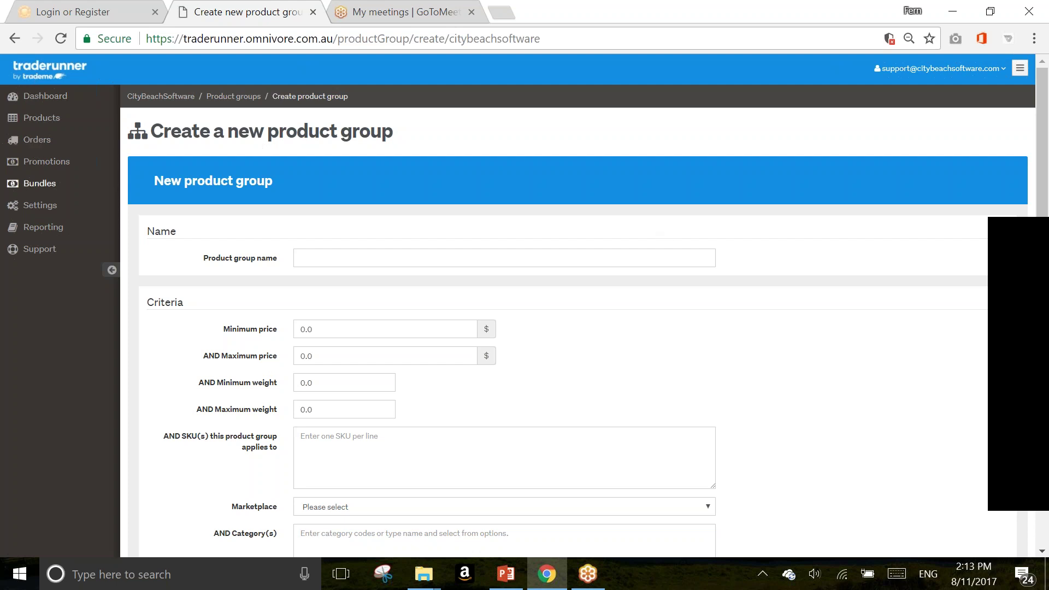
left_click(596, 260)
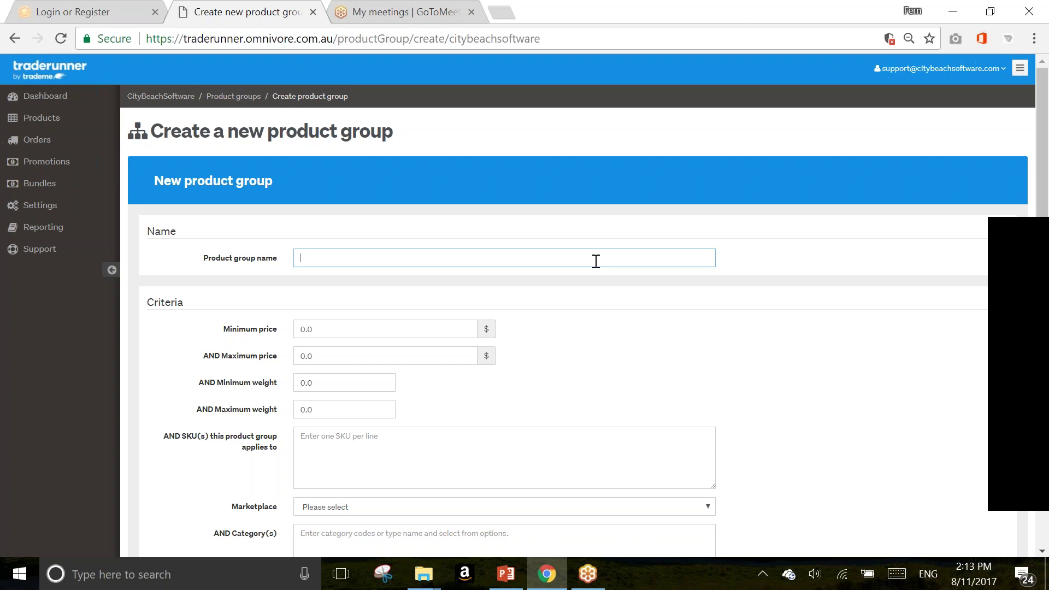
type("Products over")
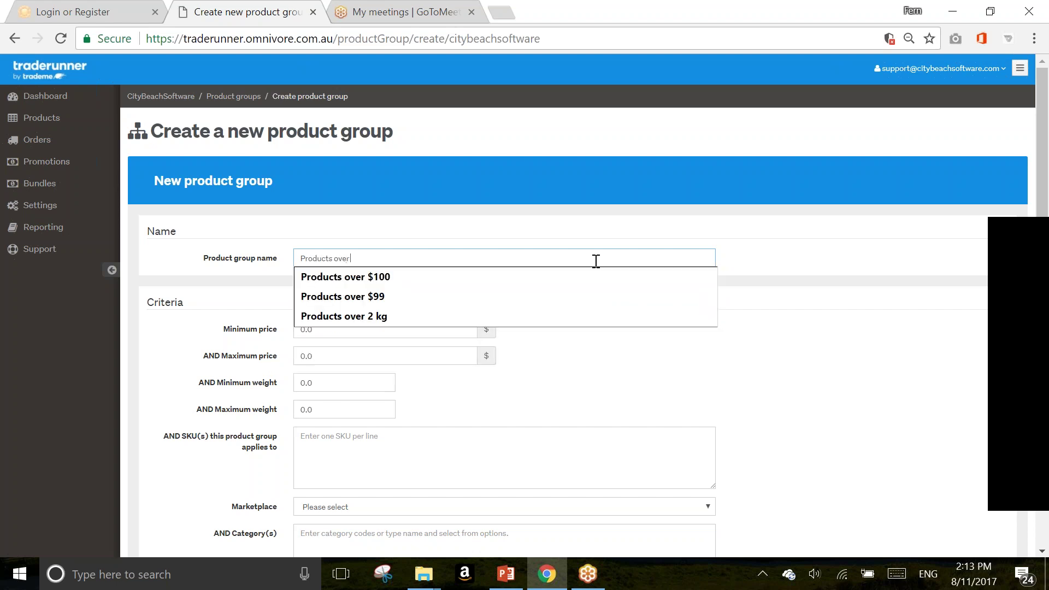
type(" 2kg")
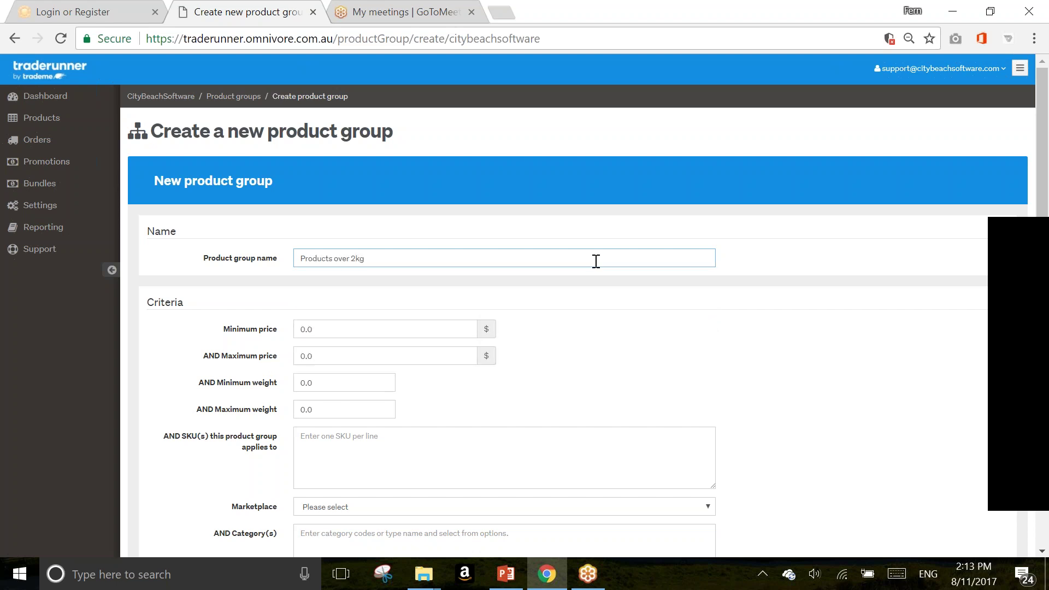
scroll(231, 329, "down", 3)
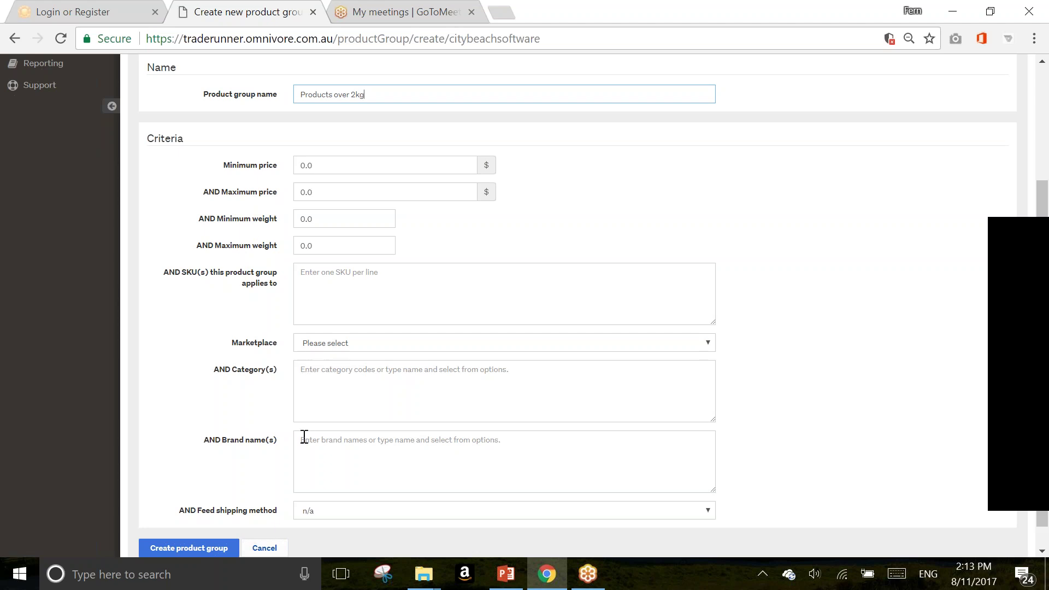
left_click(354, 461)
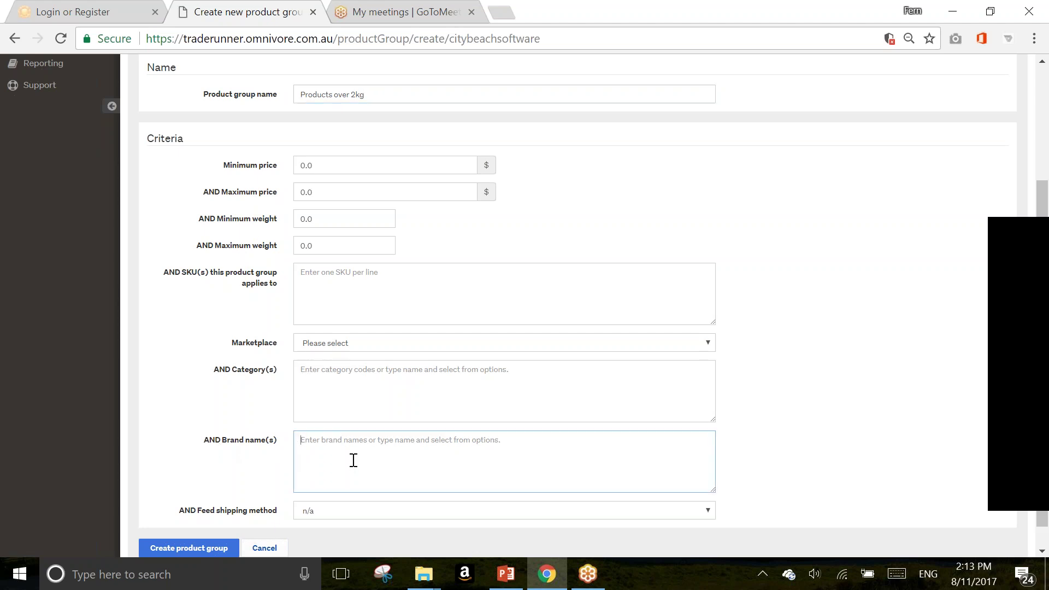
type("ca")
key("BackSpace")
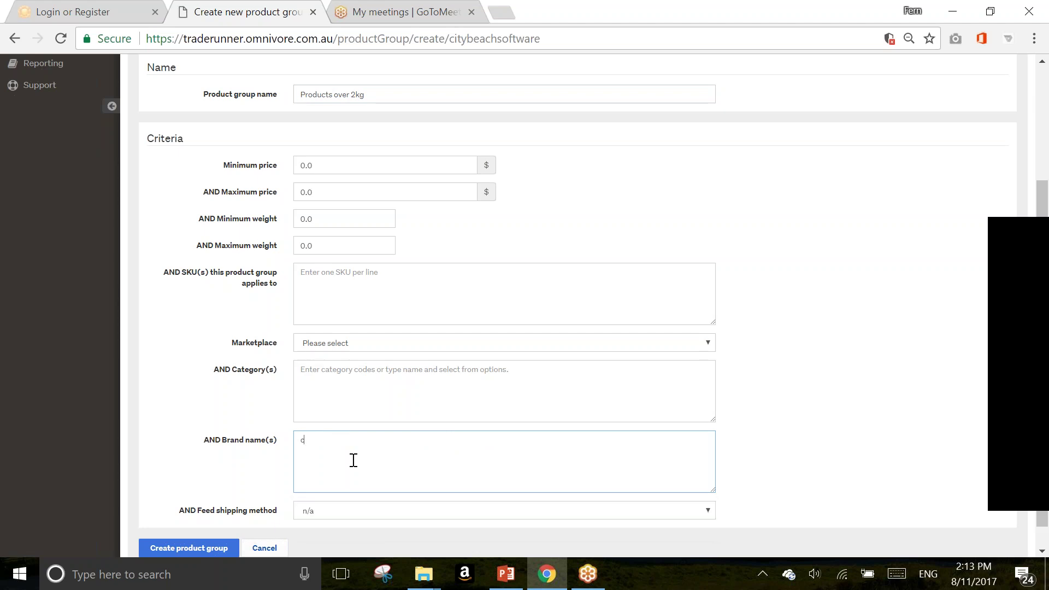
scroll(354, 460, "down", 1)
key("BackSpace")
type("c")
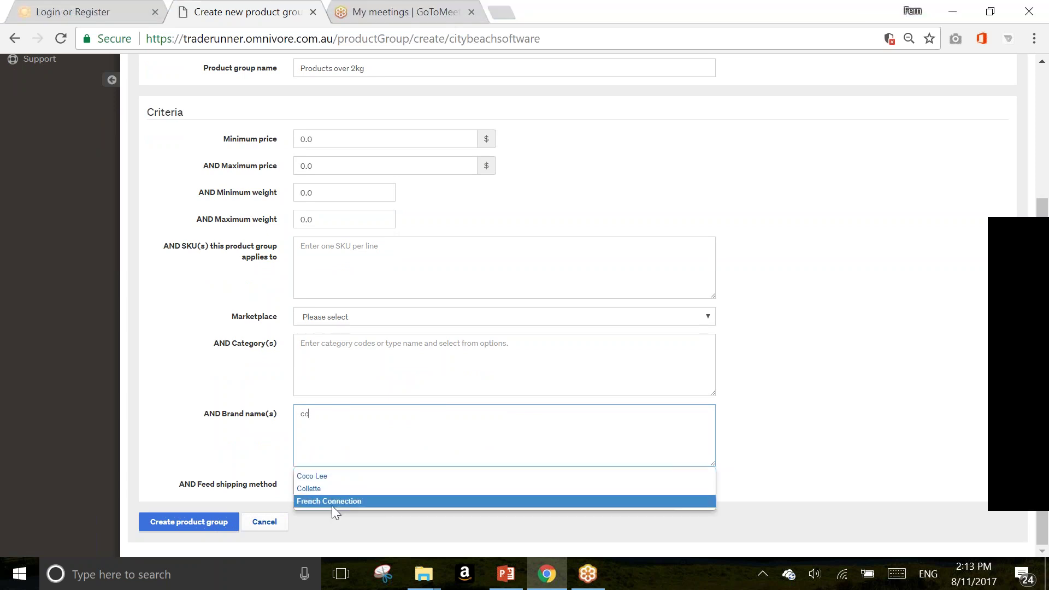
left_click_drag(318, 422, 296, 416)
key("BackSpace")
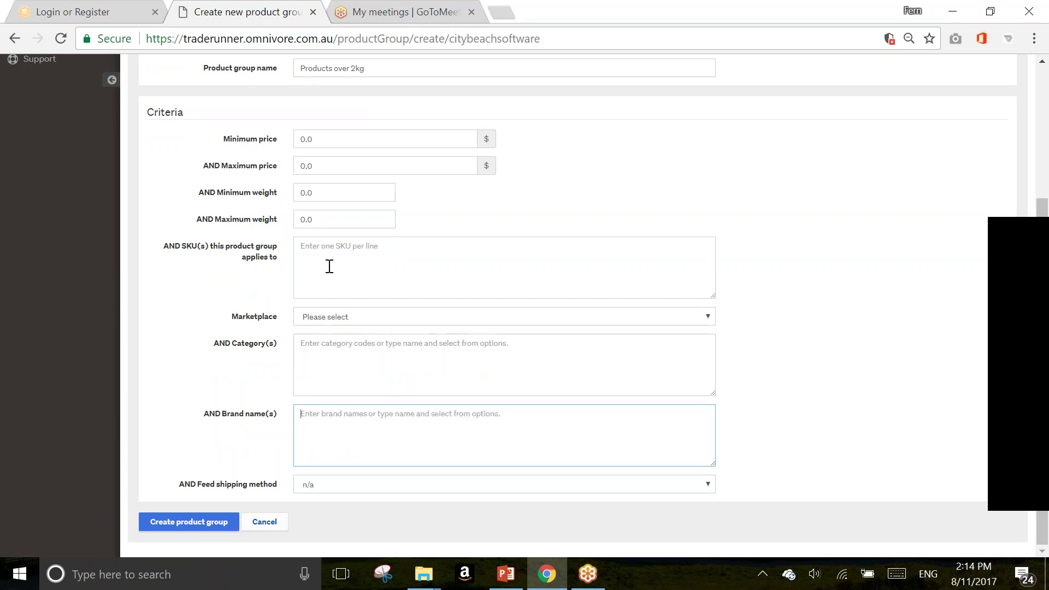
Step: Set the product group's minimum weight to 2 and create the group
scroll(347, 295, "up", 2)
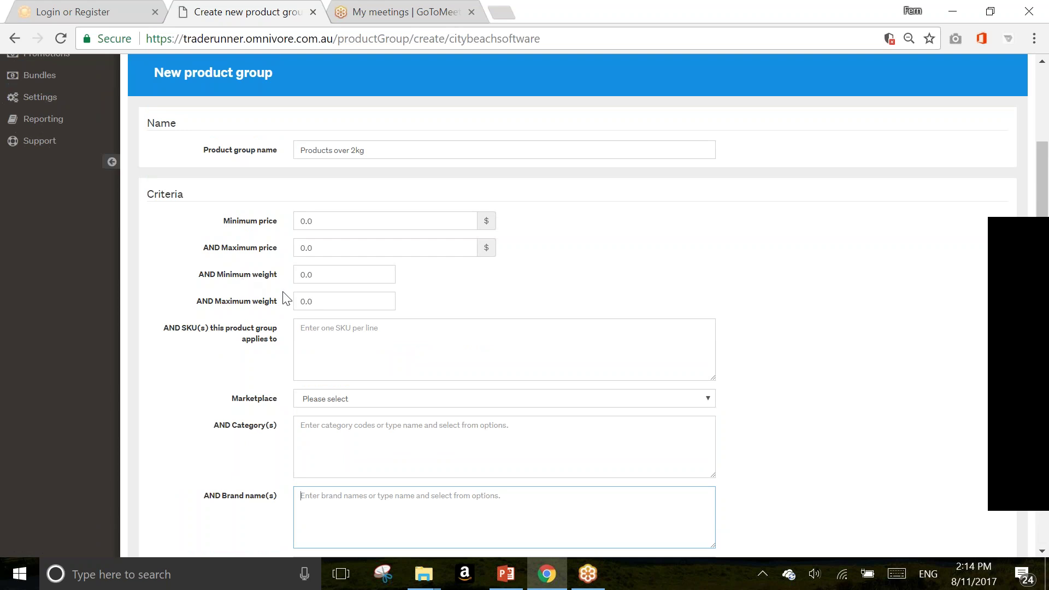
double_click(330, 274)
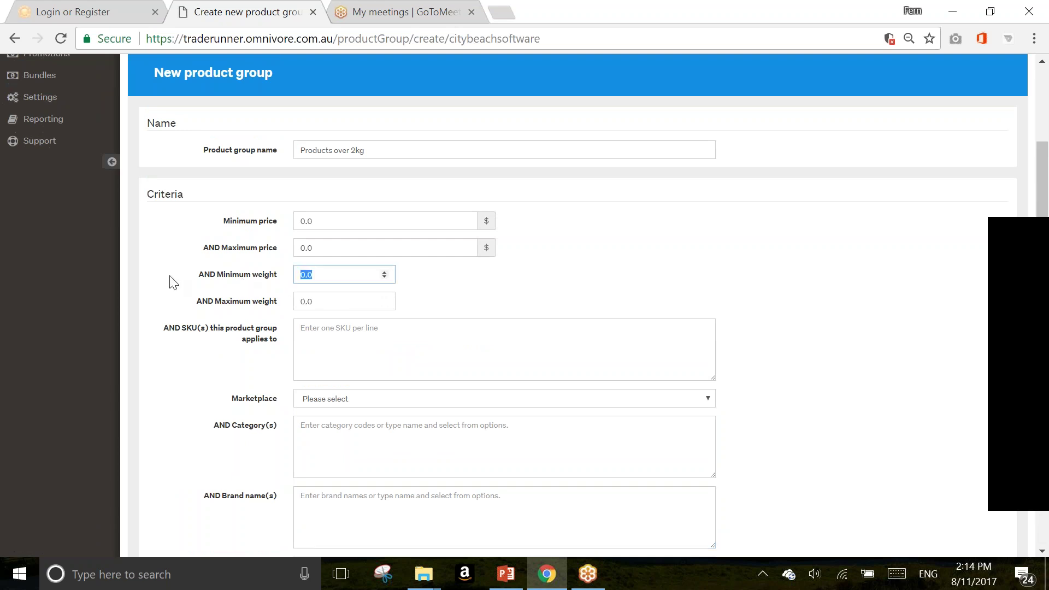
type("2")
scroll(185, 332, "down", 2)
left_click(174, 525)
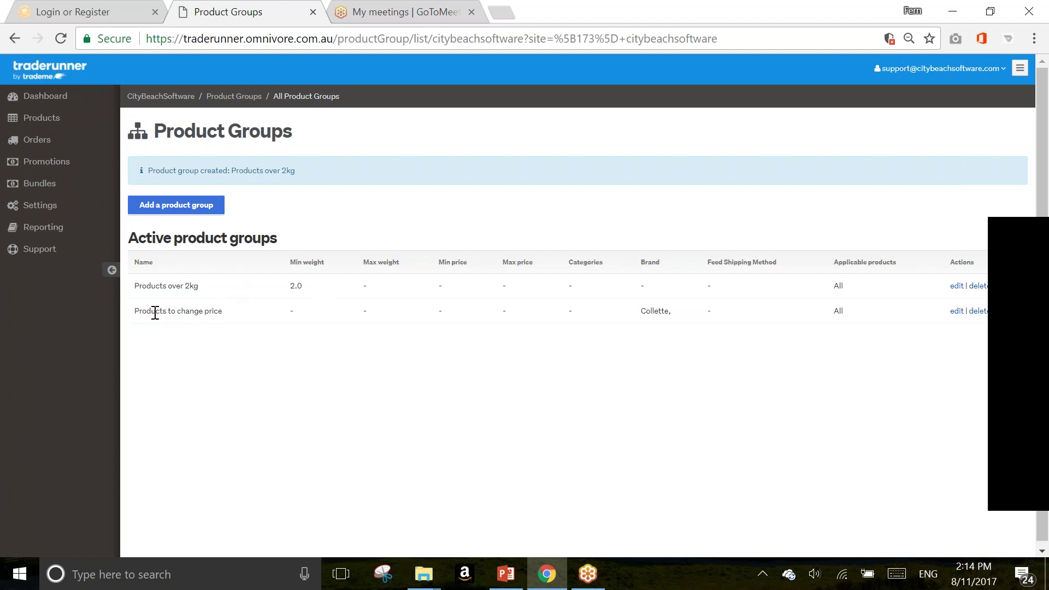
Step: Start a new promotion and name it Decrease prices by 20%
left_click(51, 164)
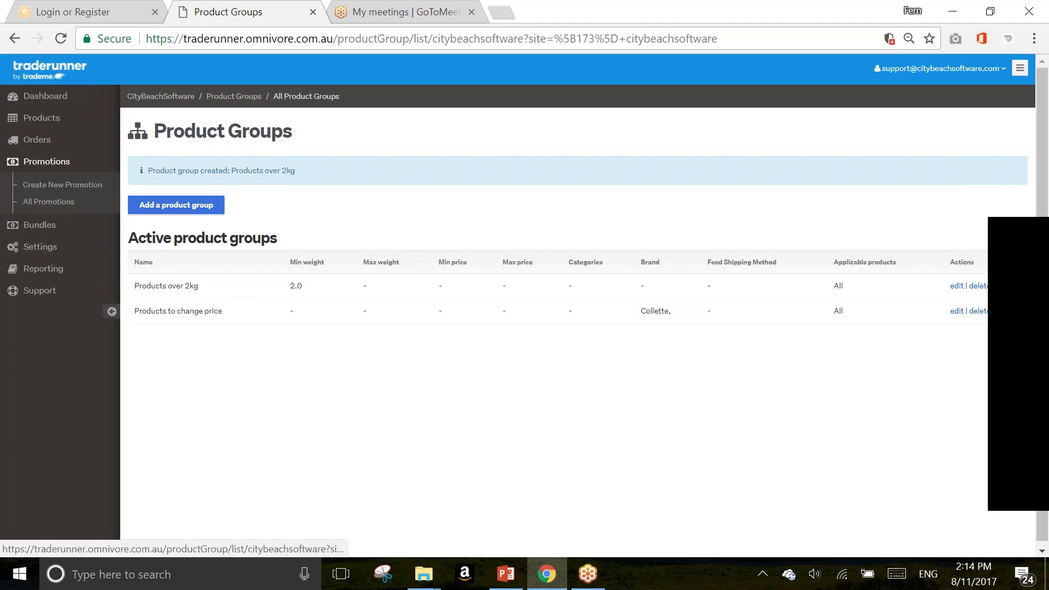
left_click(59, 186)
left_click(309, 258)
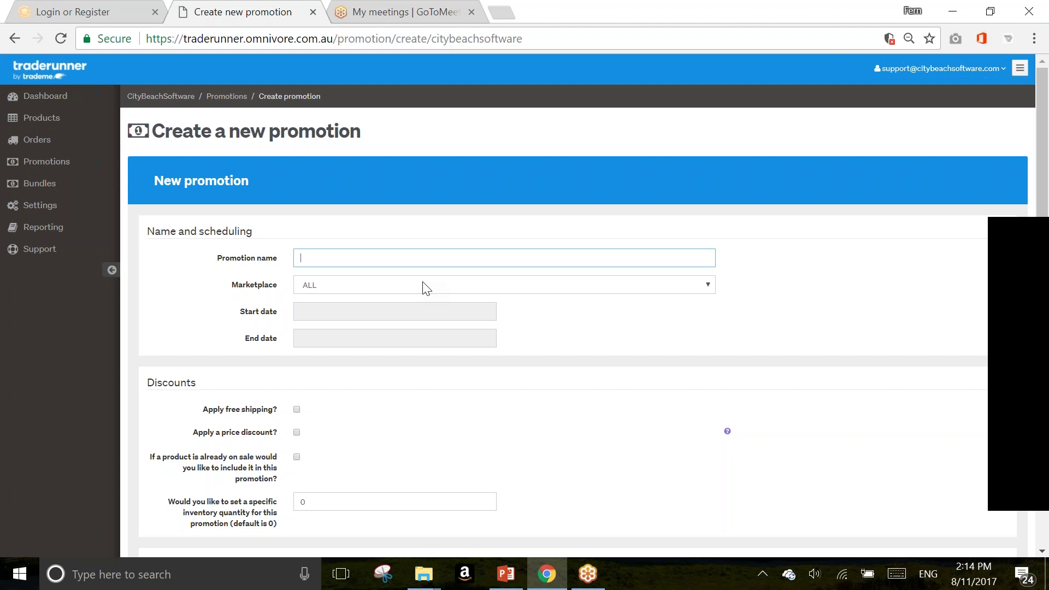
type("I")
type("Ncrease")
key("ctrl+a")
key("BackSpace")
type("Decreaes")
key("BackSpace")
key("BackSpace")
key("BackSpace")
type("ase prices by 20%")
Step: Set the promotion's end date to 18 Nov 2017, leaving the start date blank
left_click(316, 313)
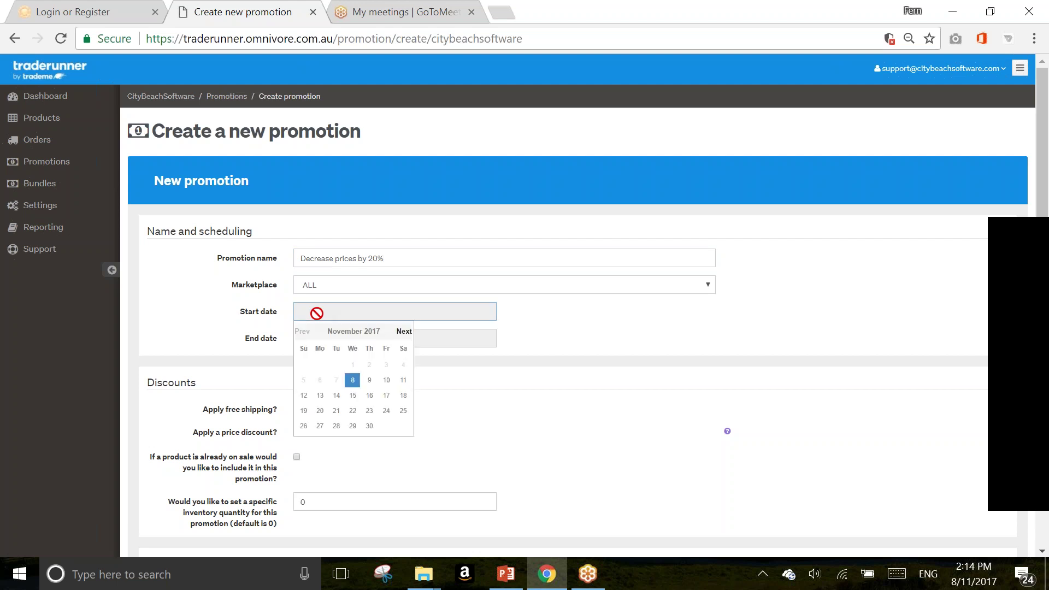
left_click(615, 338)
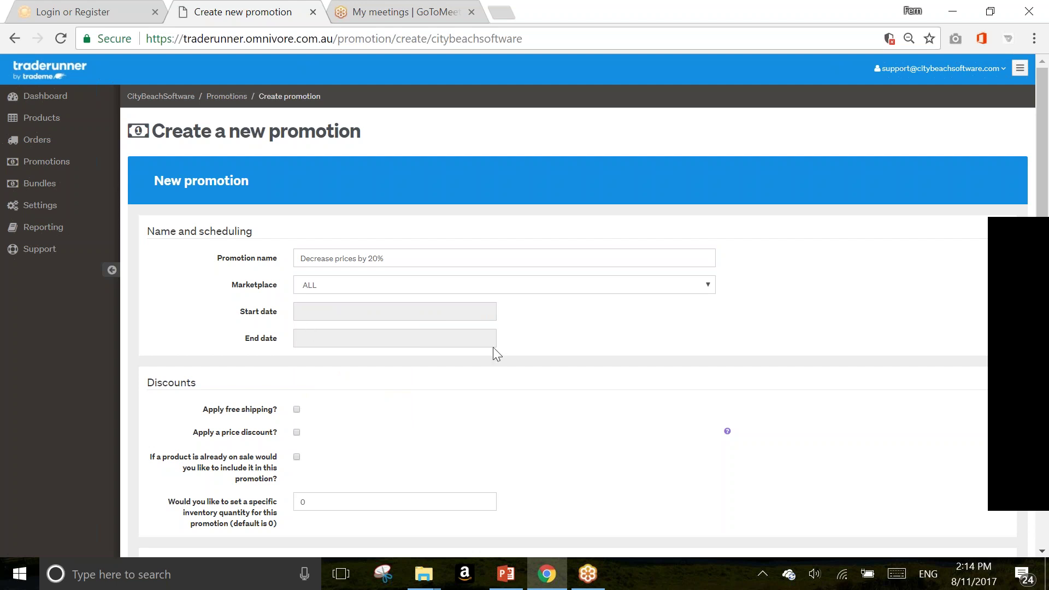
left_click(311, 340)
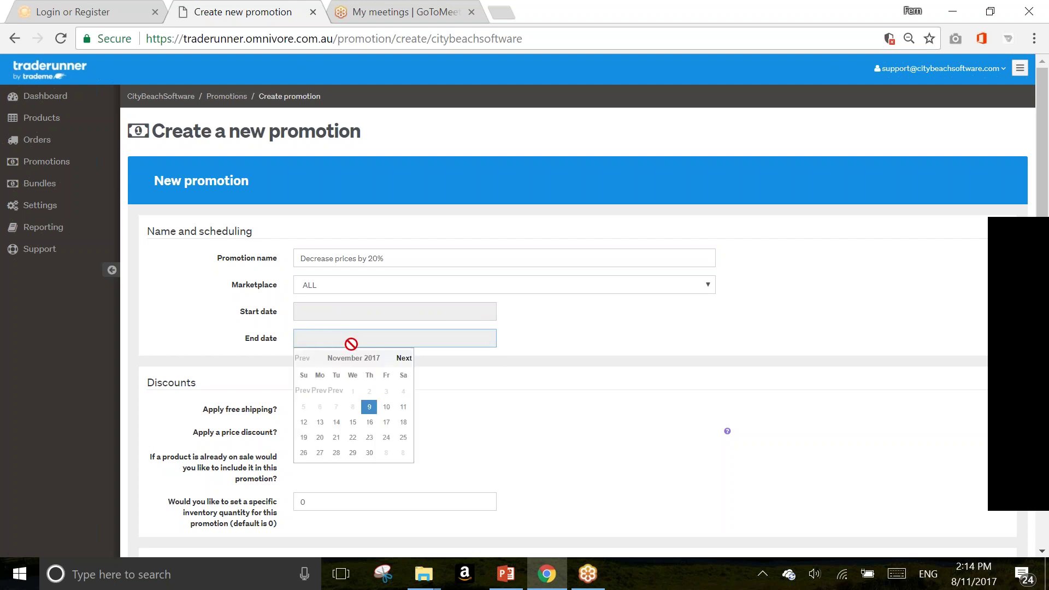
left_click(404, 422)
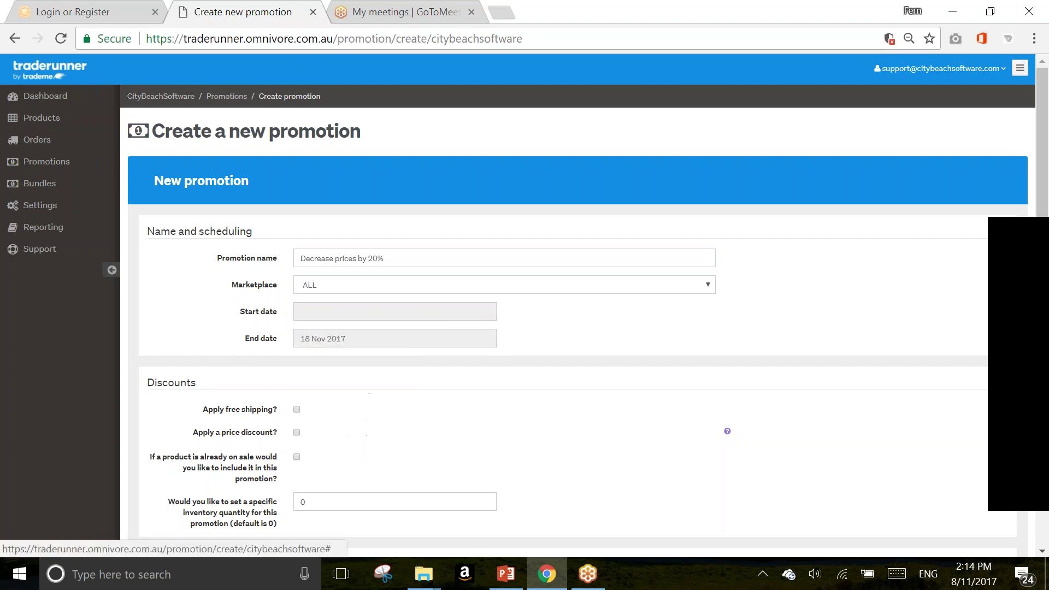
Step: Apply a price discount to the promotion with a percentage of 20
scroll(427, 394, "down", 3)
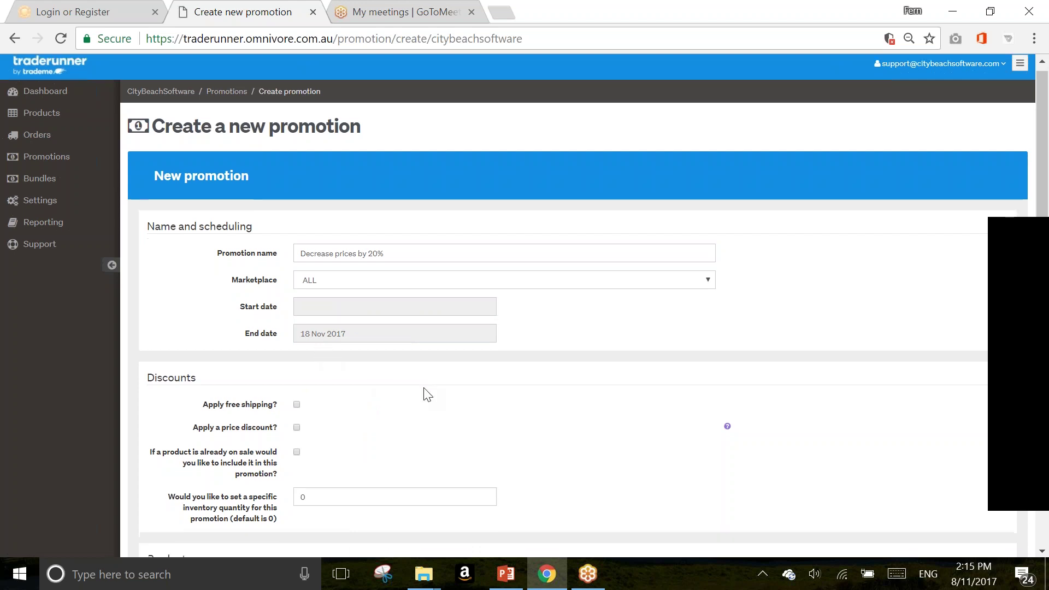
left_click(297, 352)
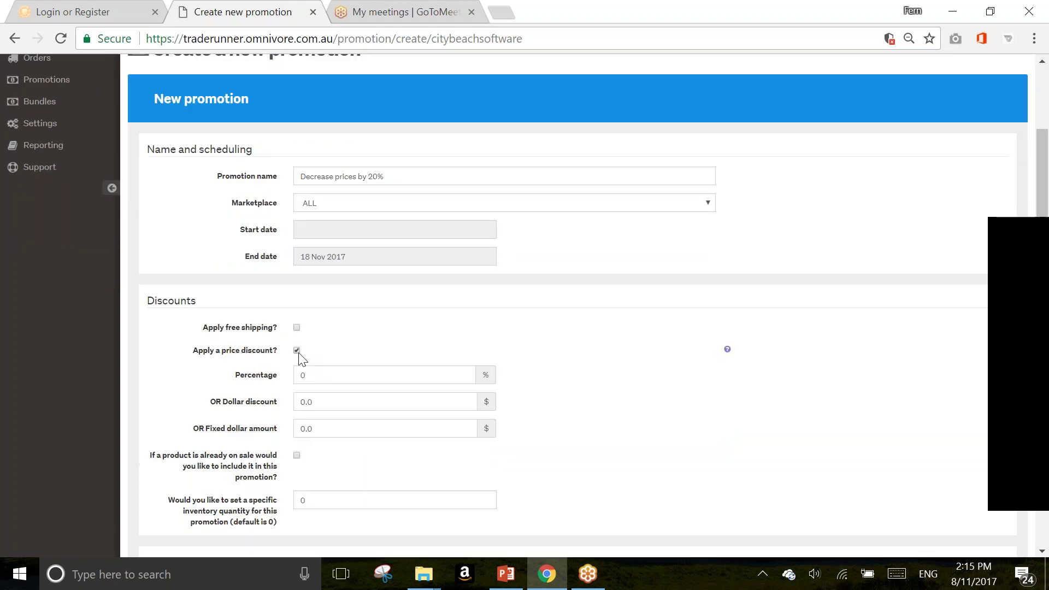
double_click(302, 375)
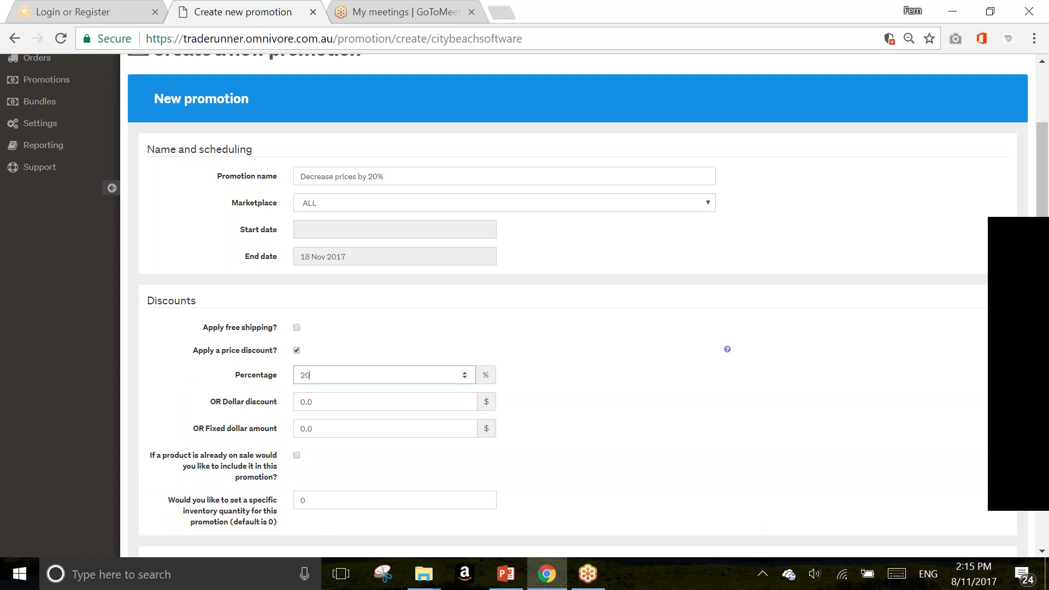
type("-")
key("BackSpace")
Step: Clear the promotion's dollar discount value
left_click(346, 405)
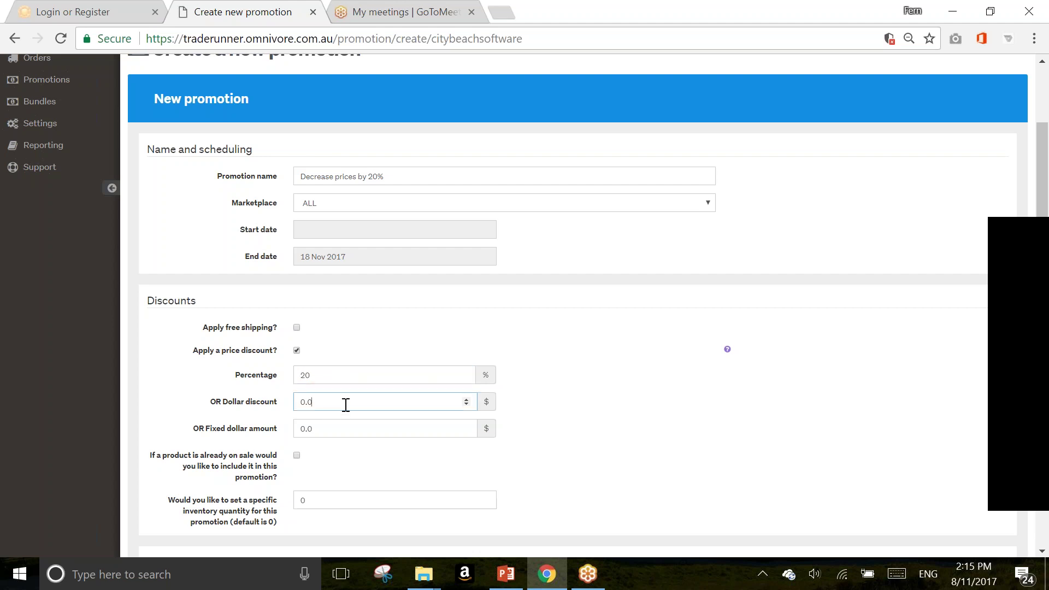
left_click_drag(350, 403, 208, 416)
type("1")
key("BackSpace")
key("BackSpace")
Step: Assign the product group Products to change price to the promotion and try to create it
scroll(617, 411, "down", 3)
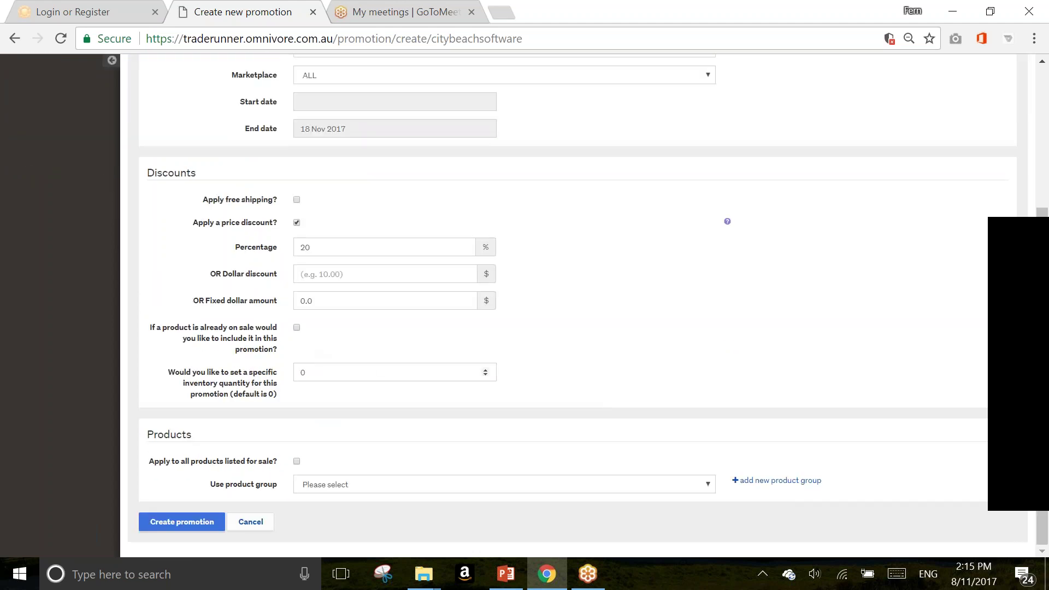
left_click(313, 490)
left_click(312, 492)
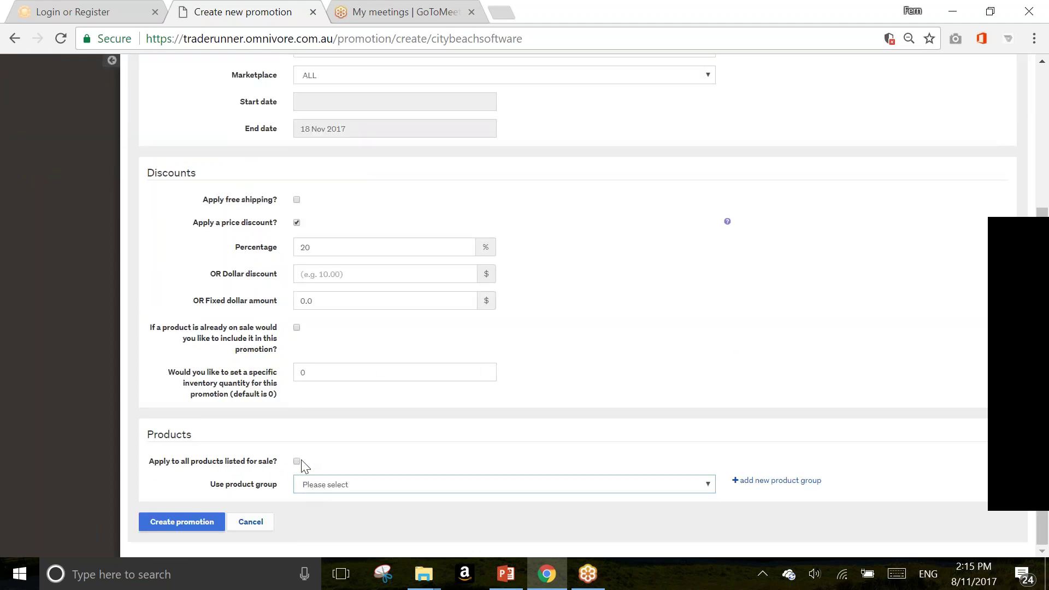
left_click(338, 488)
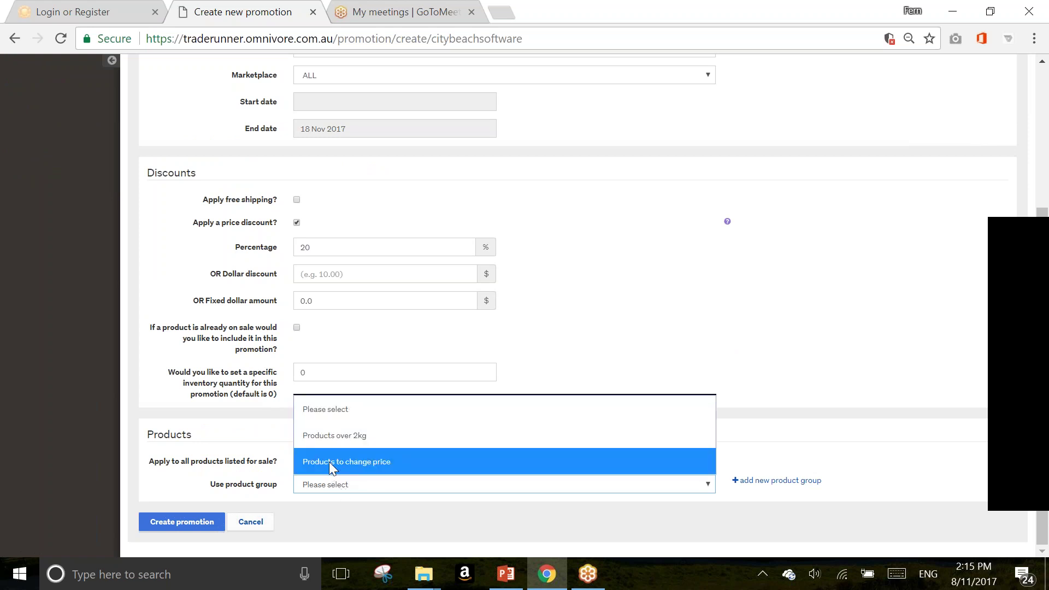
left_click(329, 461)
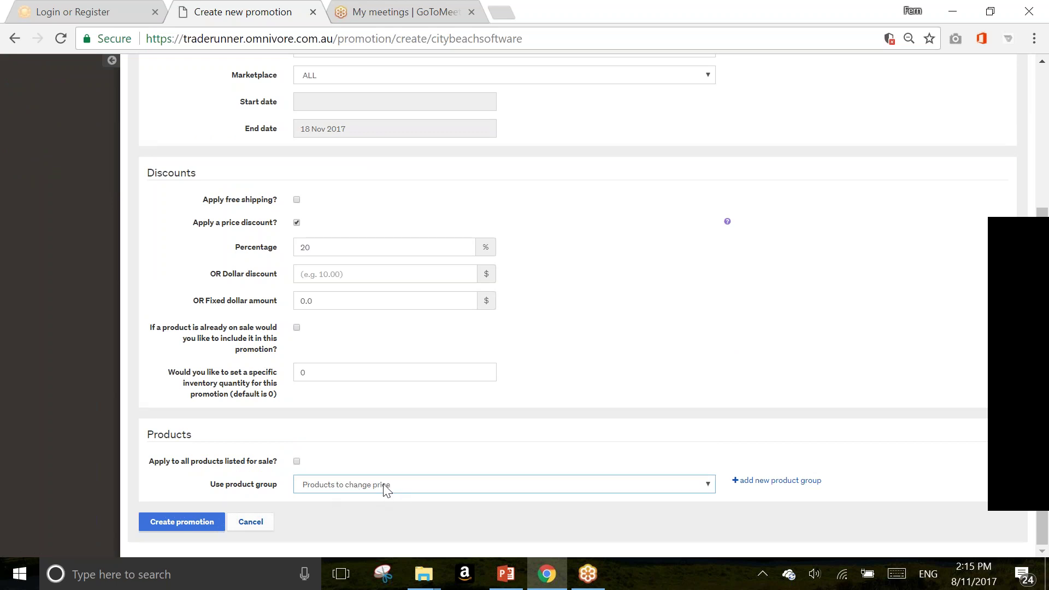
left_click(145, 520)
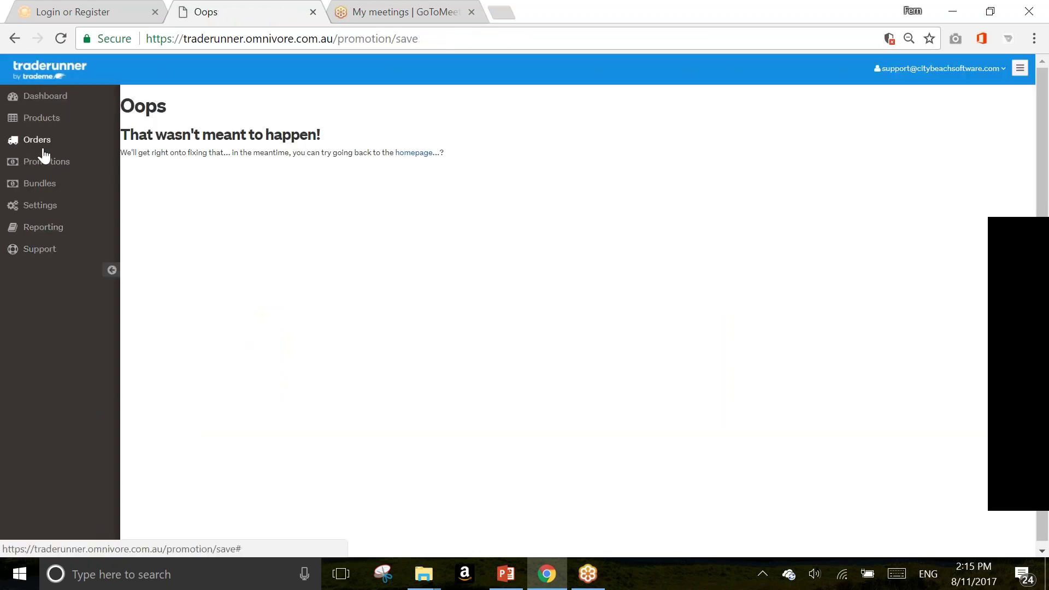
Step: Go back to the product groups and start a new group named Price change
left_click(39, 118)
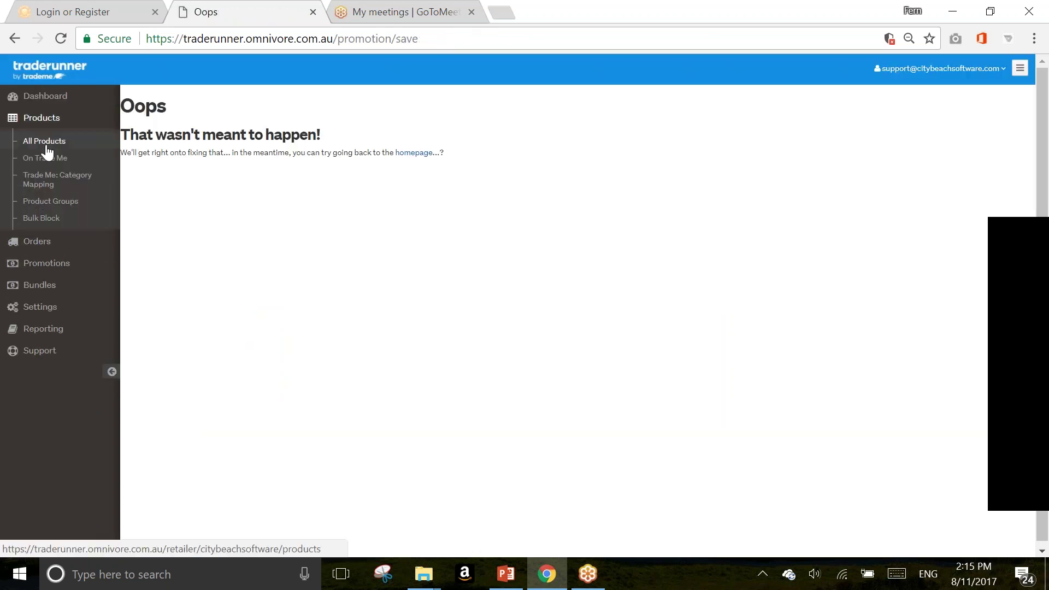
left_click(49, 202)
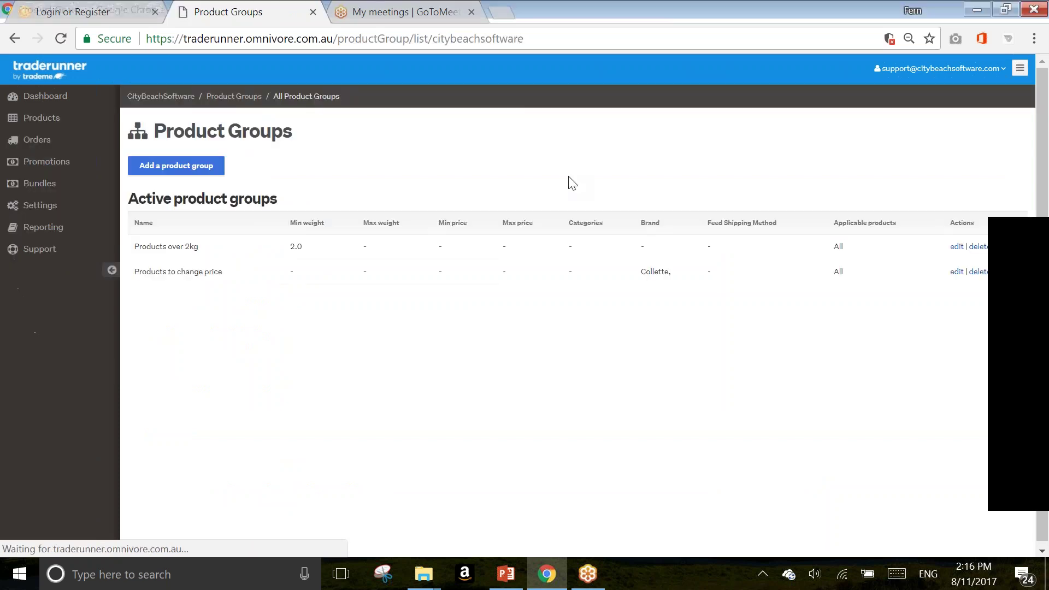
left_click(144, 168)
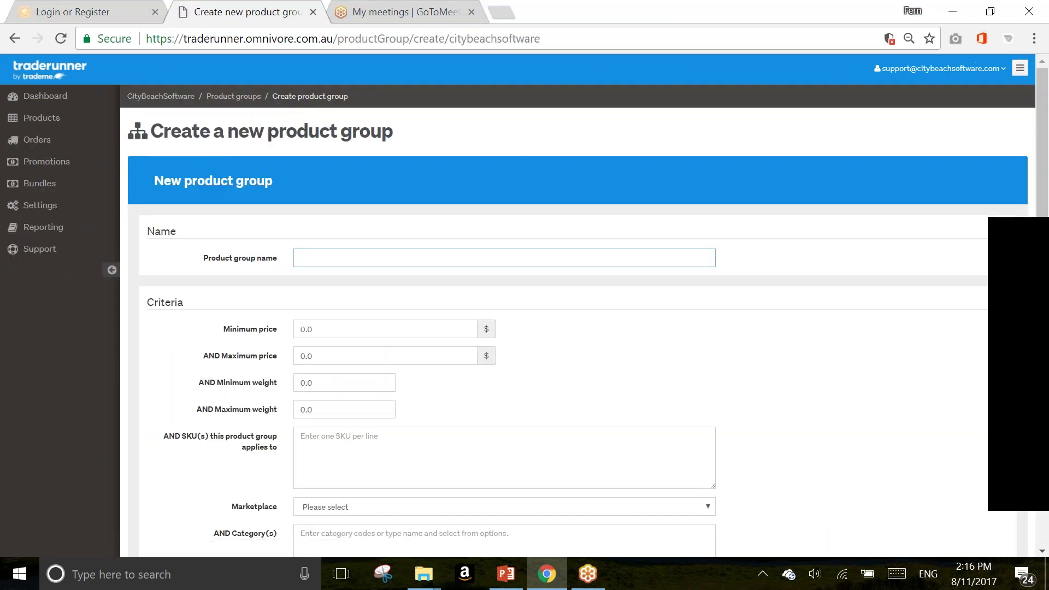
type("Price change")
Step: Add Sass & Bide as the brand criterion of the Price change product group
scroll(323, 410, "down", 4)
left_click(444, 426)
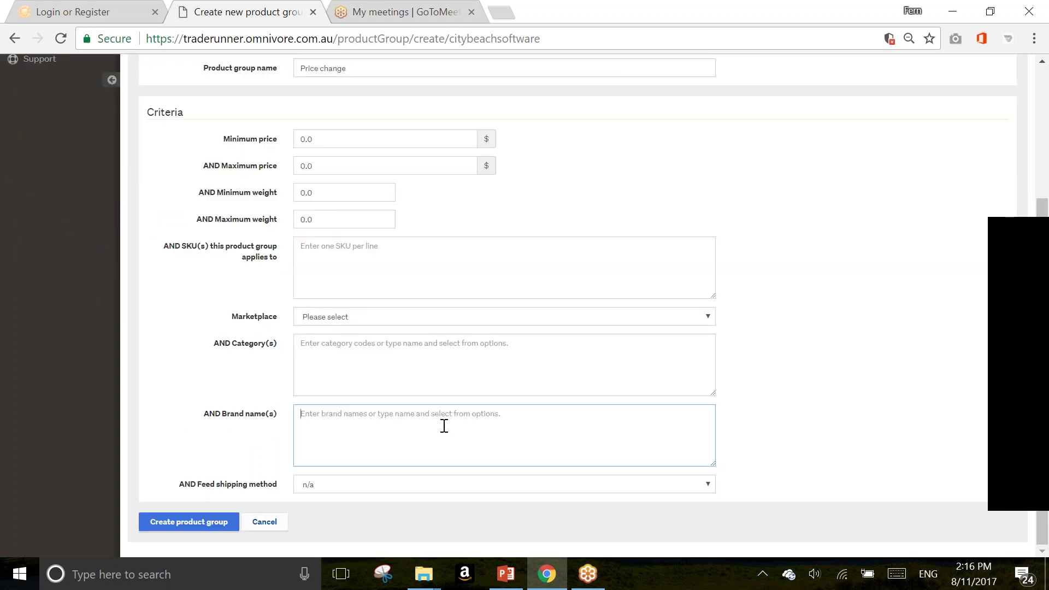
type("Sas")
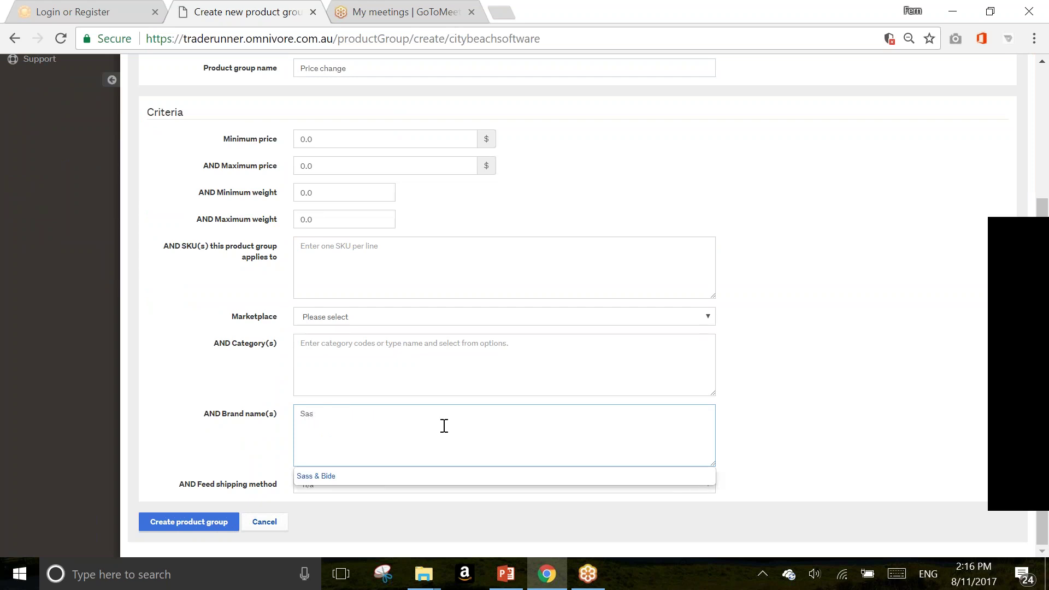
left_click(323, 478)
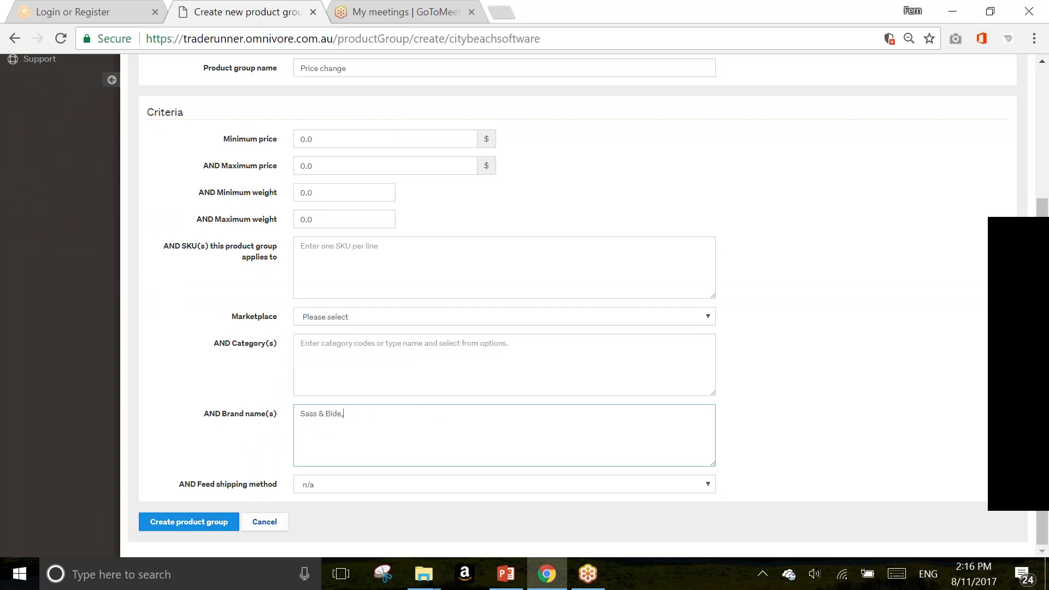
Step: Create the Price change product group and start a new promotion named Price change for Sass and Bide
left_click(171, 522)
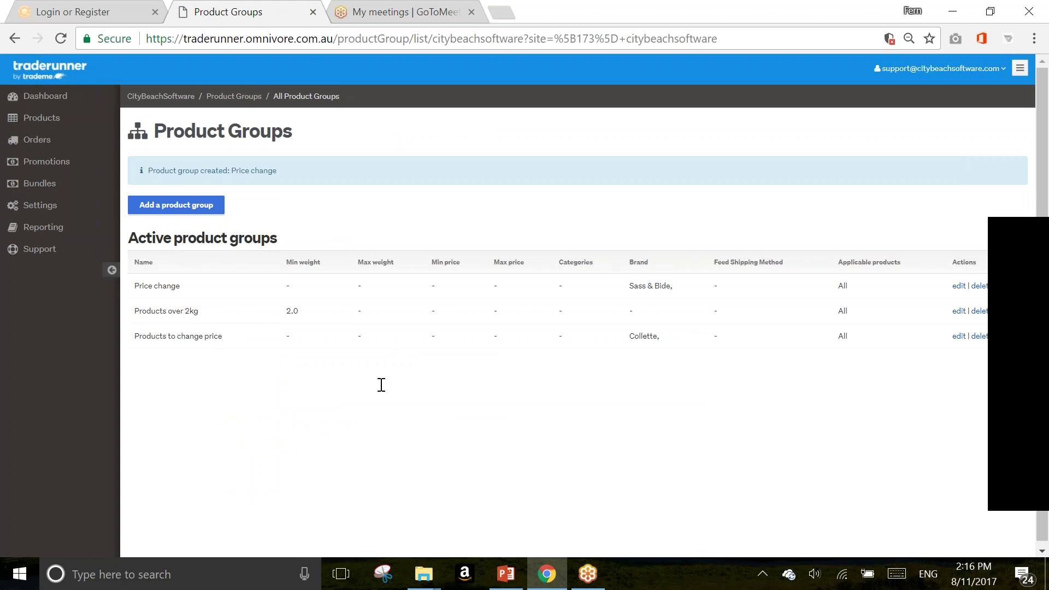
left_click(41, 168)
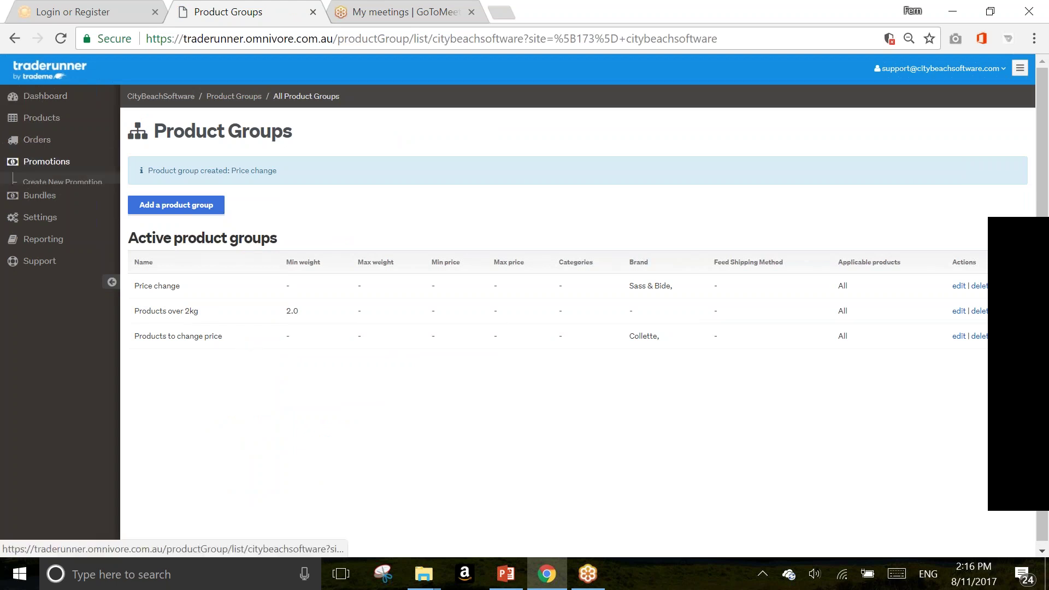
left_click(51, 186)
left_click(312, 256)
type("P")
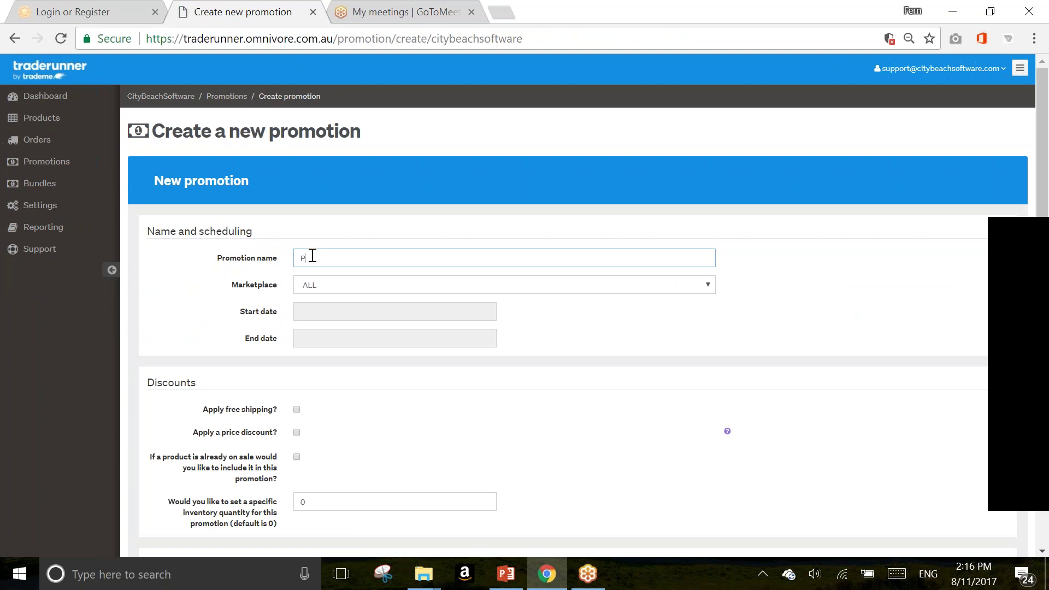
type("rice change for Sass and Bide")
Step: Create the promotion with a 20% price discount applied to the Price change product group
left_click(297, 433)
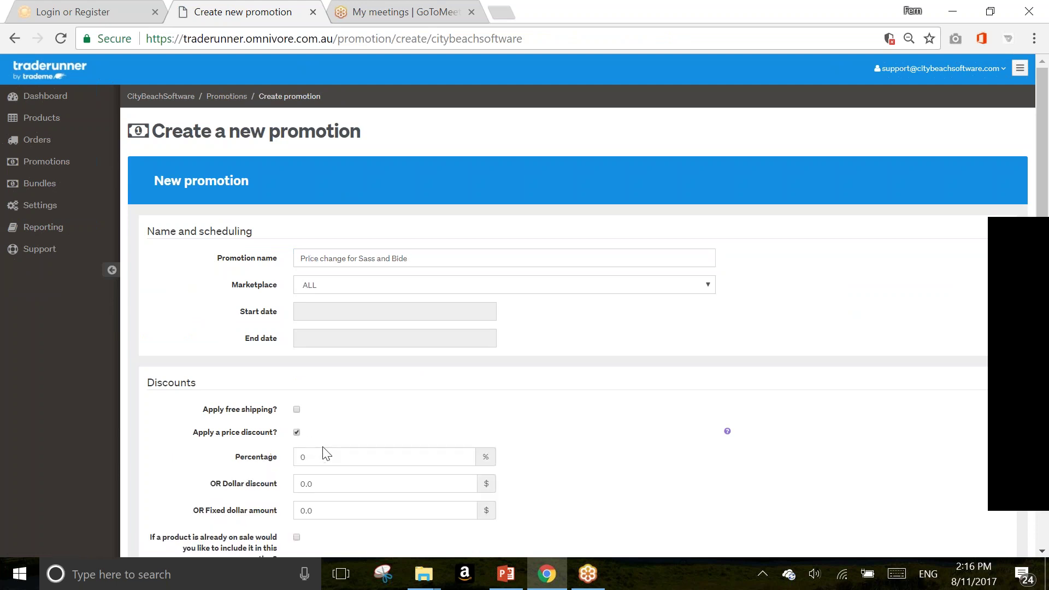
left_click(303, 457)
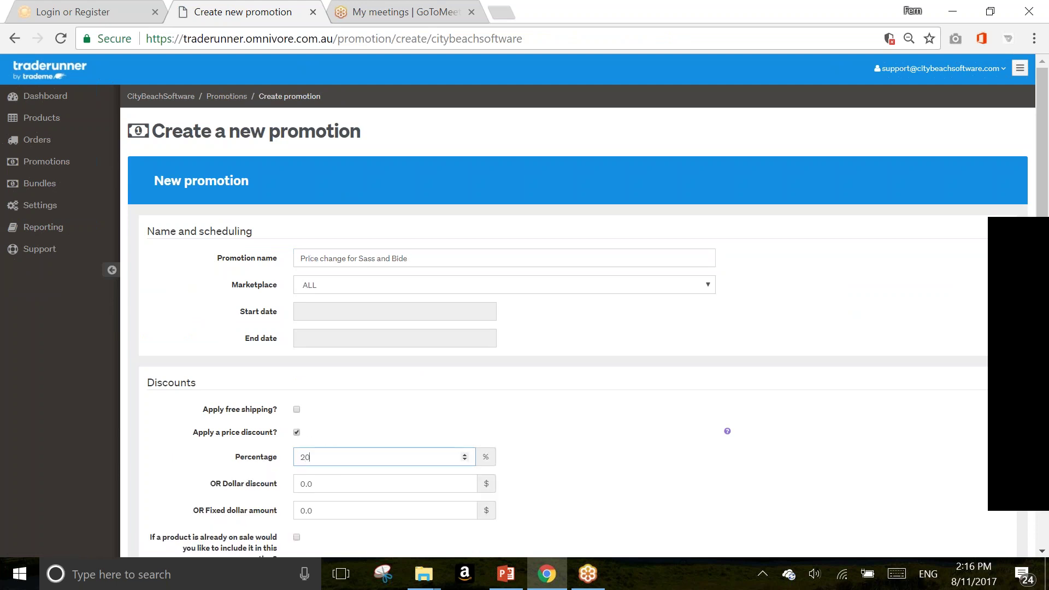
scroll(377, 470, "down", 4)
left_click(360, 485)
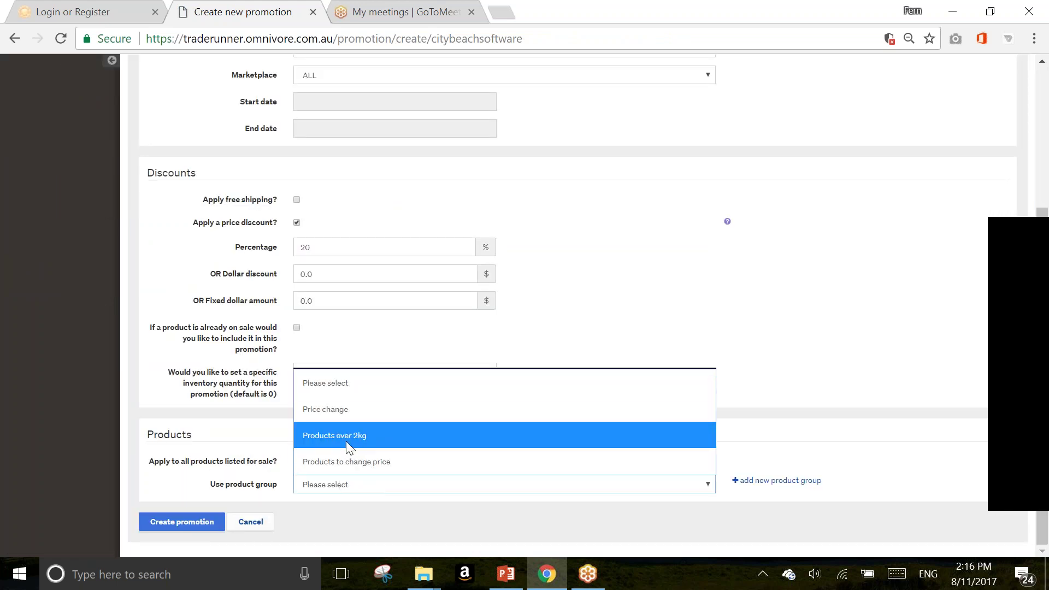
left_click(339, 419)
left_click(182, 525)
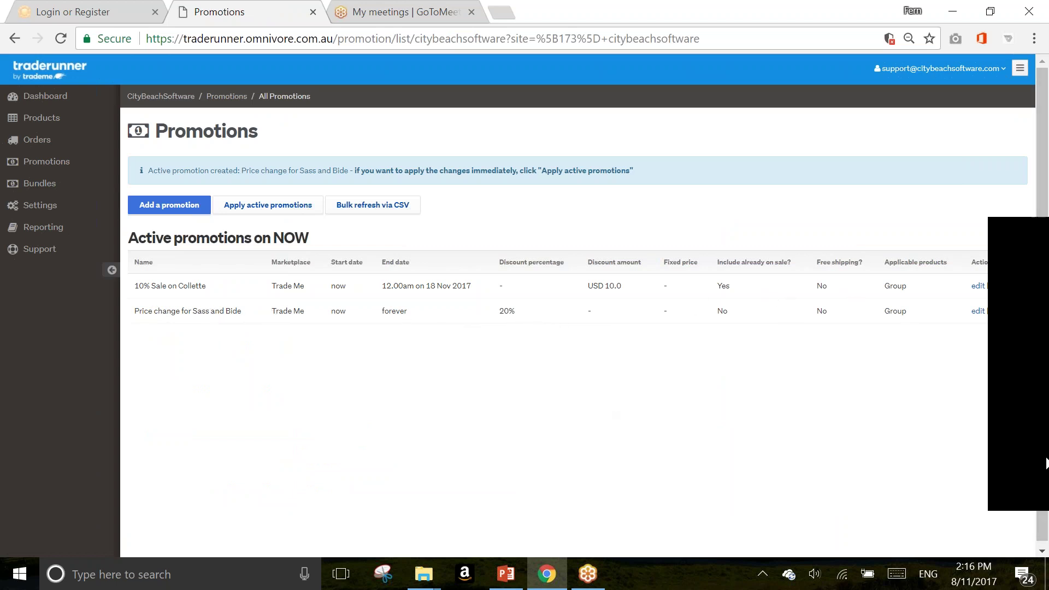
left_click(1036, 474)
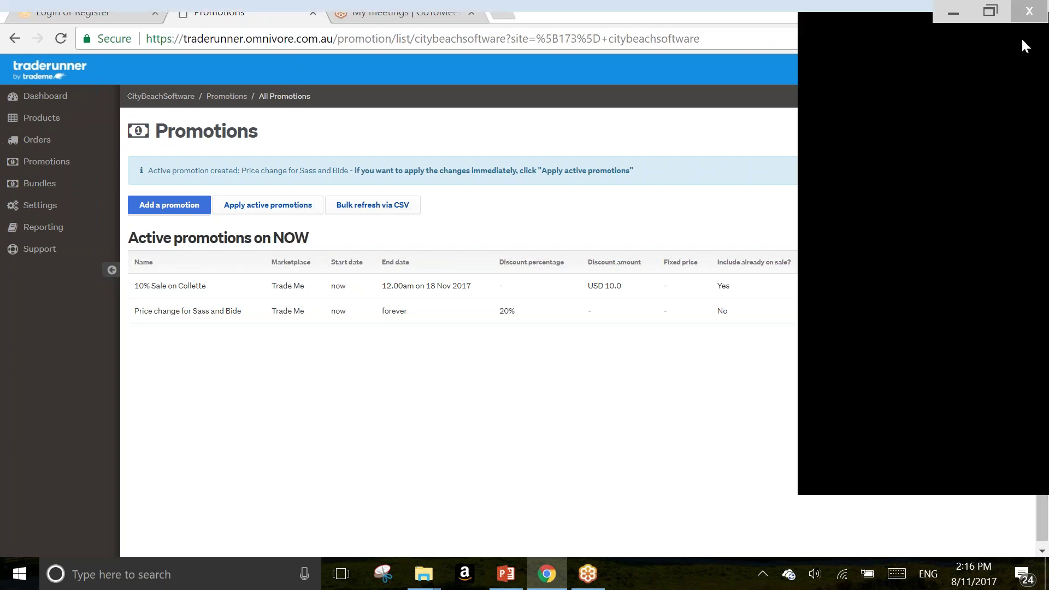
left_click(336, 485)
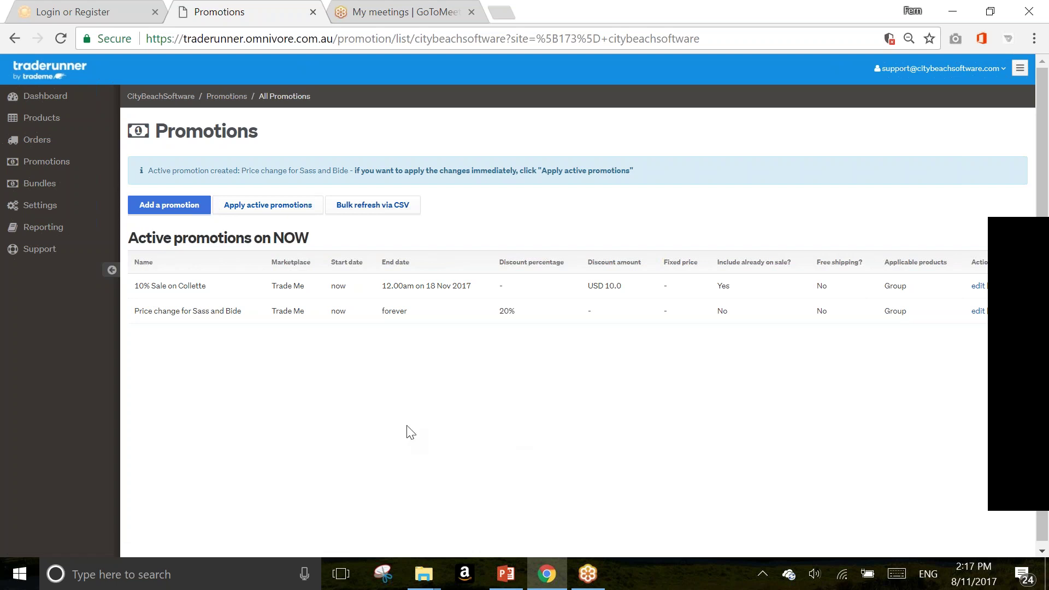
Step: Check the Trade Me names in the product list and open the feed settings' configuration section
left_click(46, 118)
left_click(47, 142)
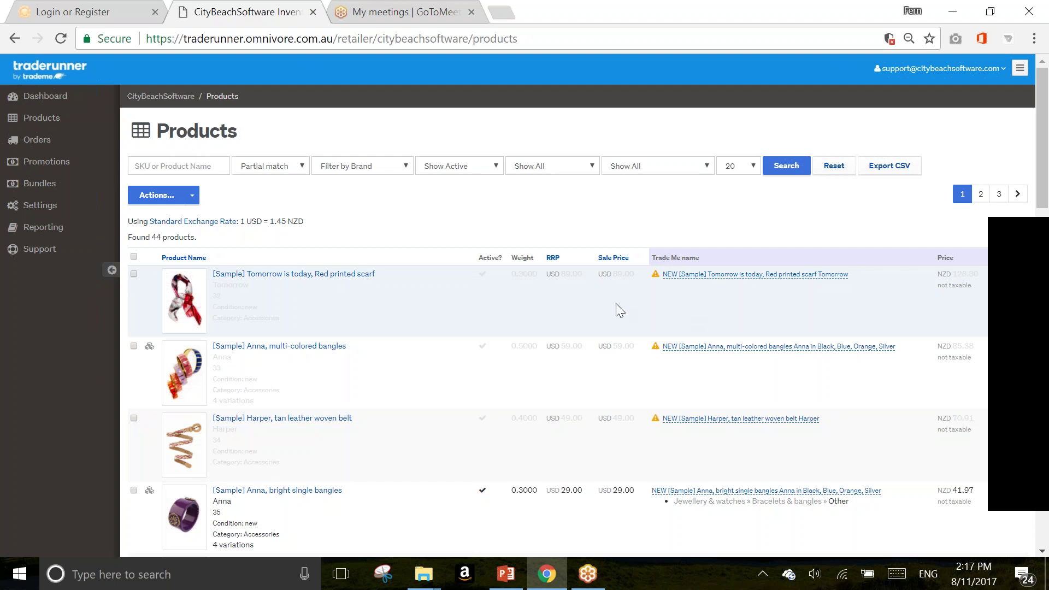
left_click(44, 206)
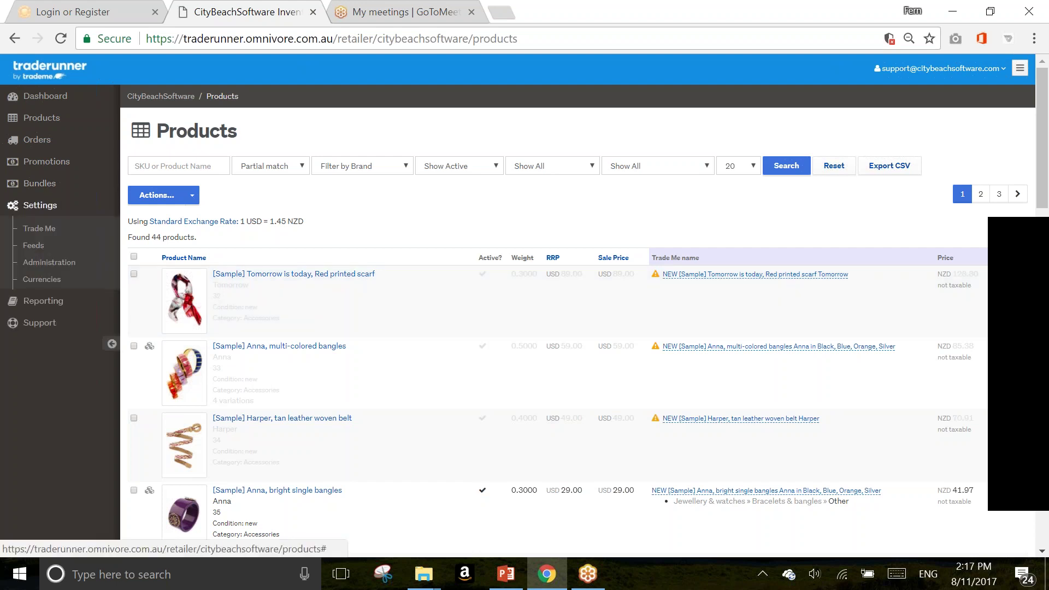
left_click(32, 245)
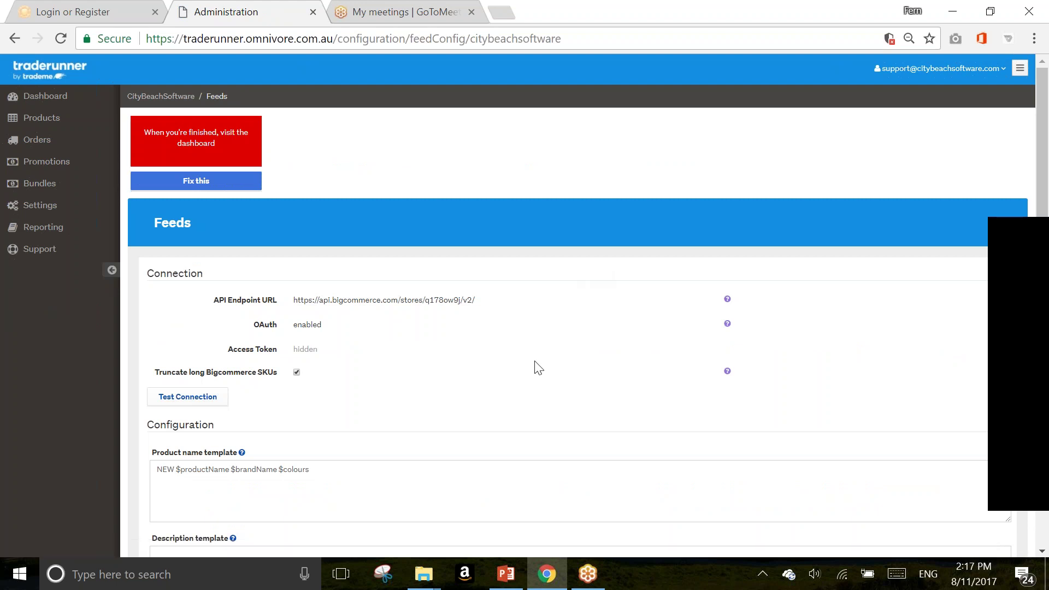
scroll(174, 308, "down", 3)
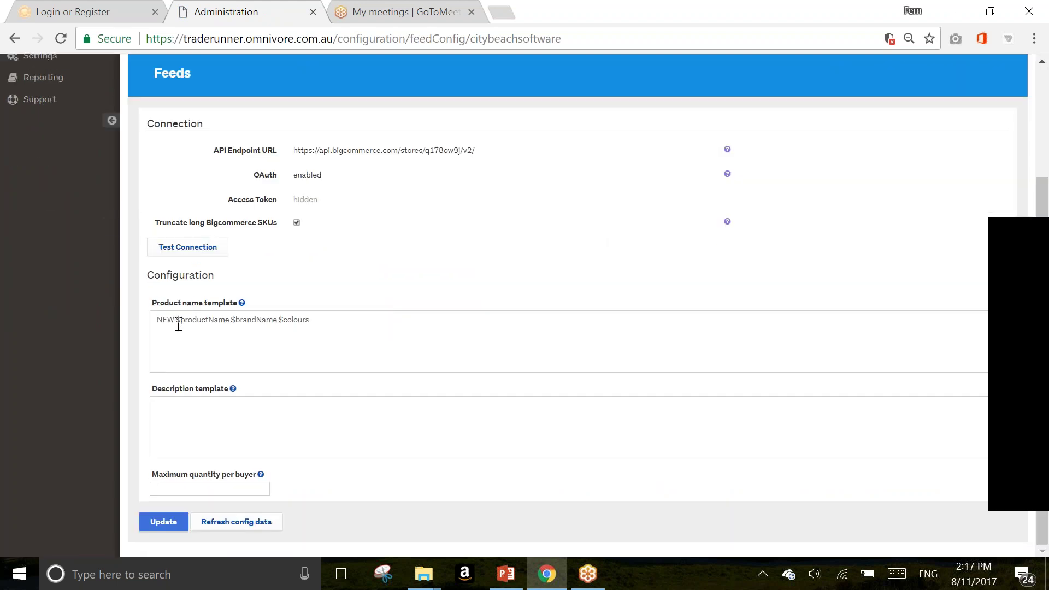
Step: Examine each part of the product name template and read the help on its valid attributes
double_click(162, 321)
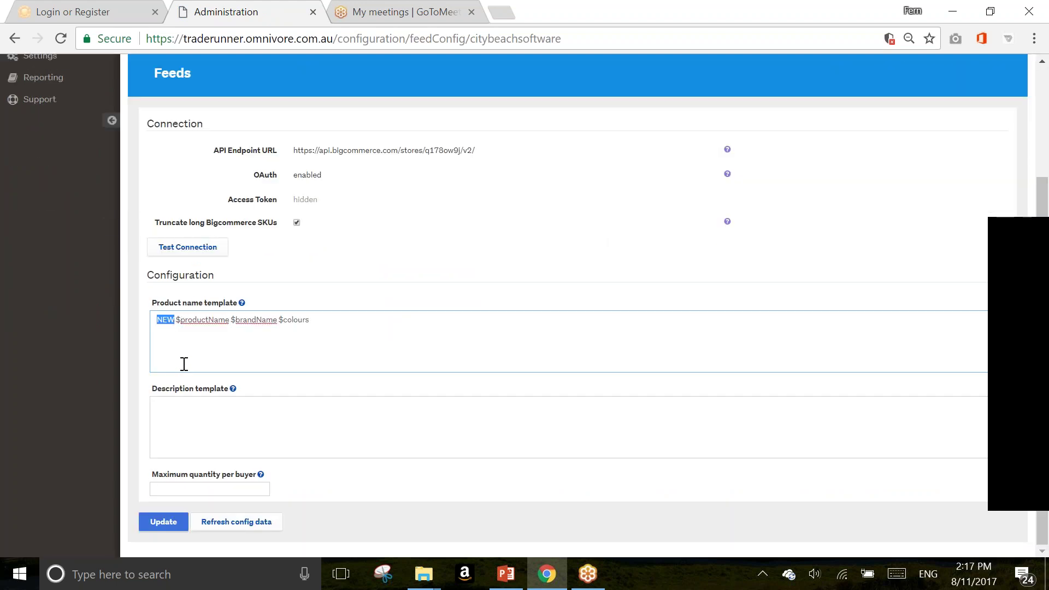
left_click_drag(176, 321, 232, 326)
left_click(230, 321)
left_click_drag(277, 323, 230, 323)
left_click_drag(316, 322, 279, 322)
left_click(320, 342)
key("ctrl+a")
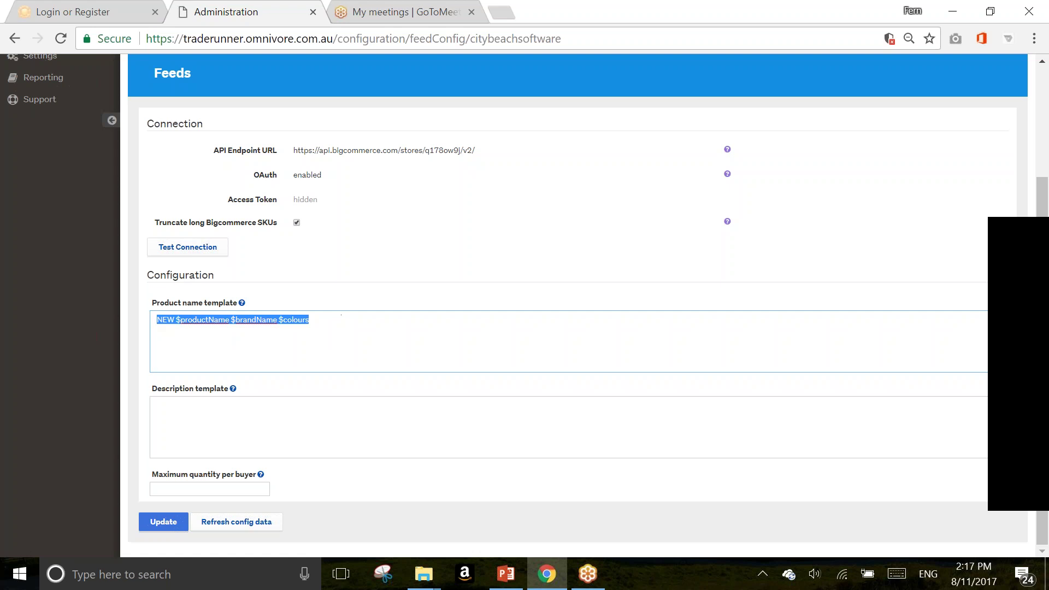
left_click(153, 323)
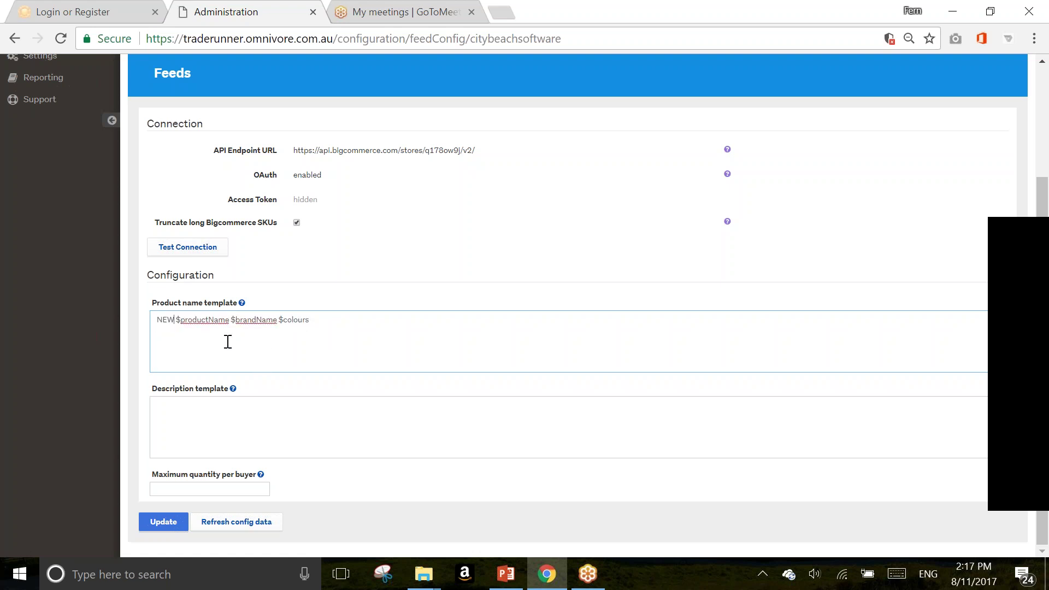
mouse_move(242, 305)
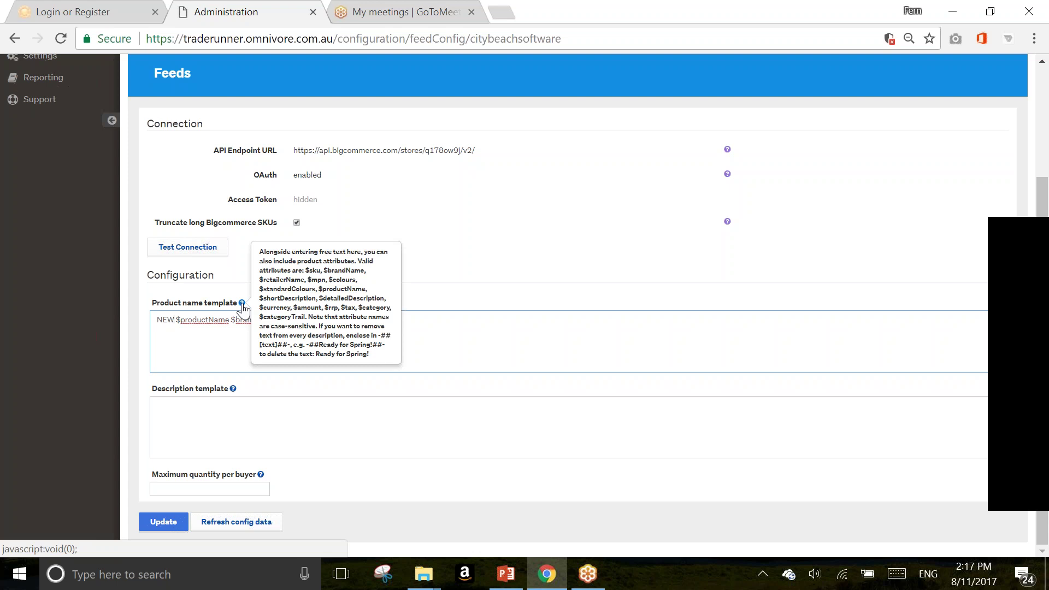
Step: Return to the product list and examine the retailer name of the Red printed scarf product
scroll(215, 347, "up", 3)
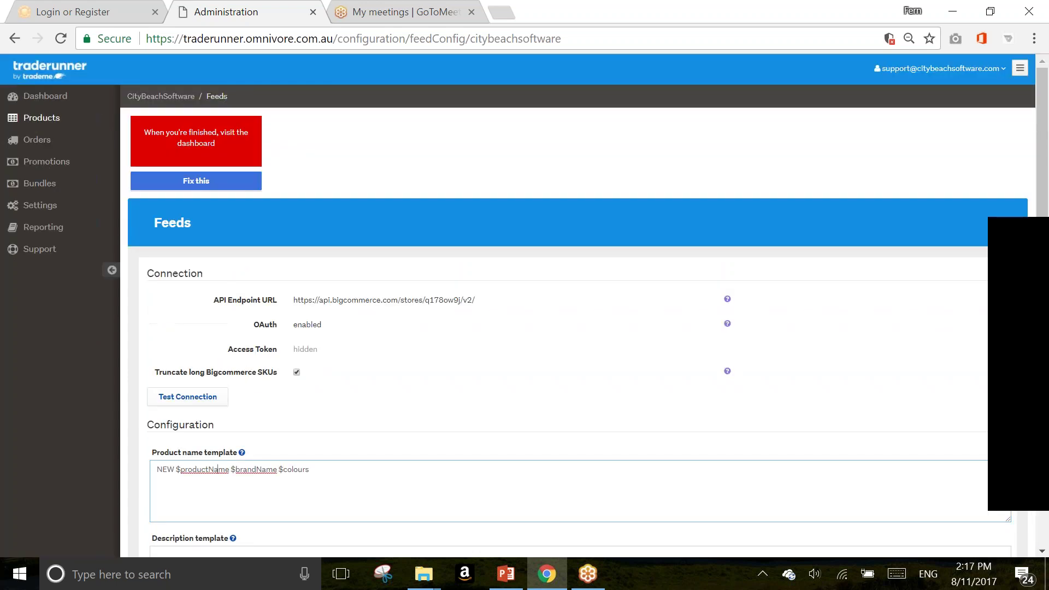
left_click(25, 117)
left_click(44, 141)
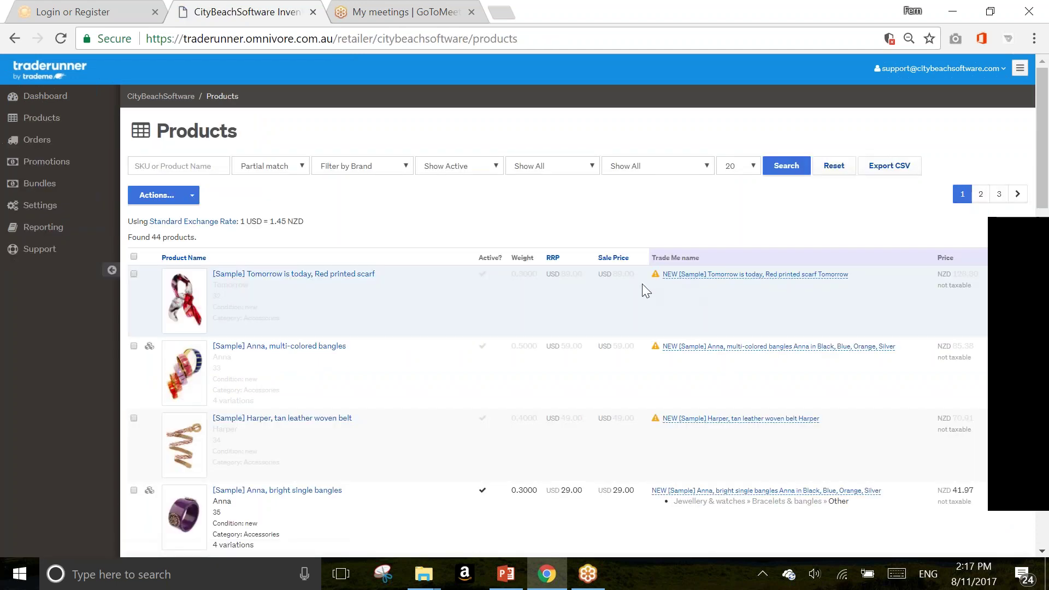
left_click_drag(380, 273, 218, 271)
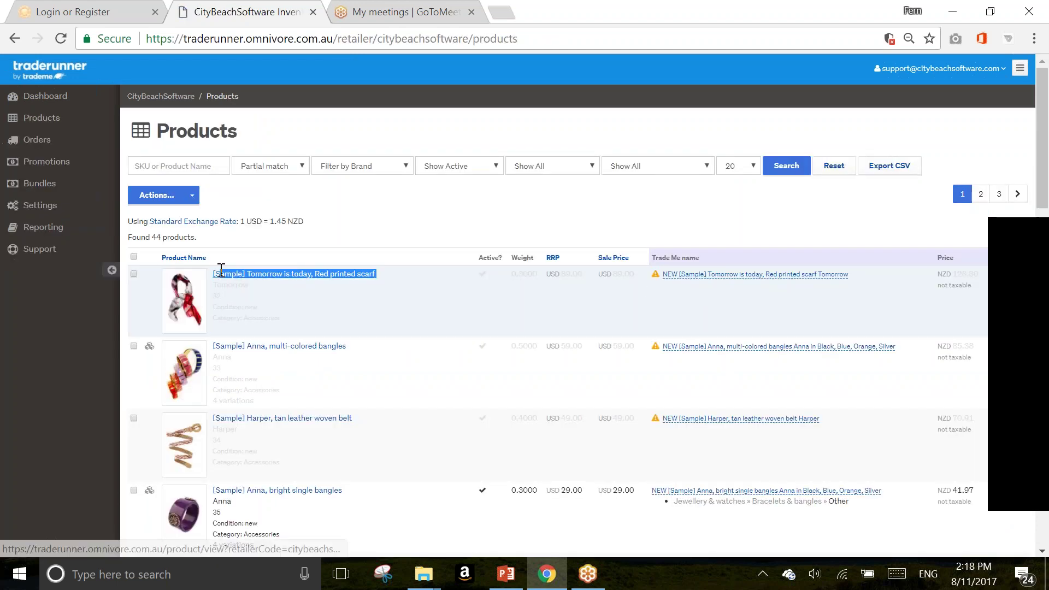
left_click(284, 298)
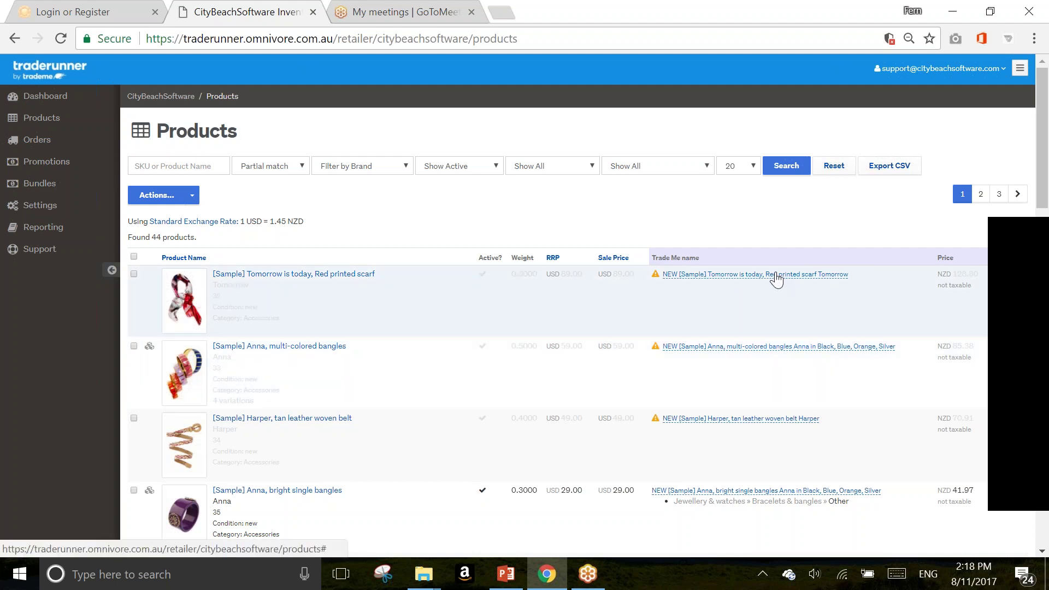
Step: Change the Trade Me name of the Tomorrow is today, Red printed scarf product to Red Scarf
left_click(735, 275)
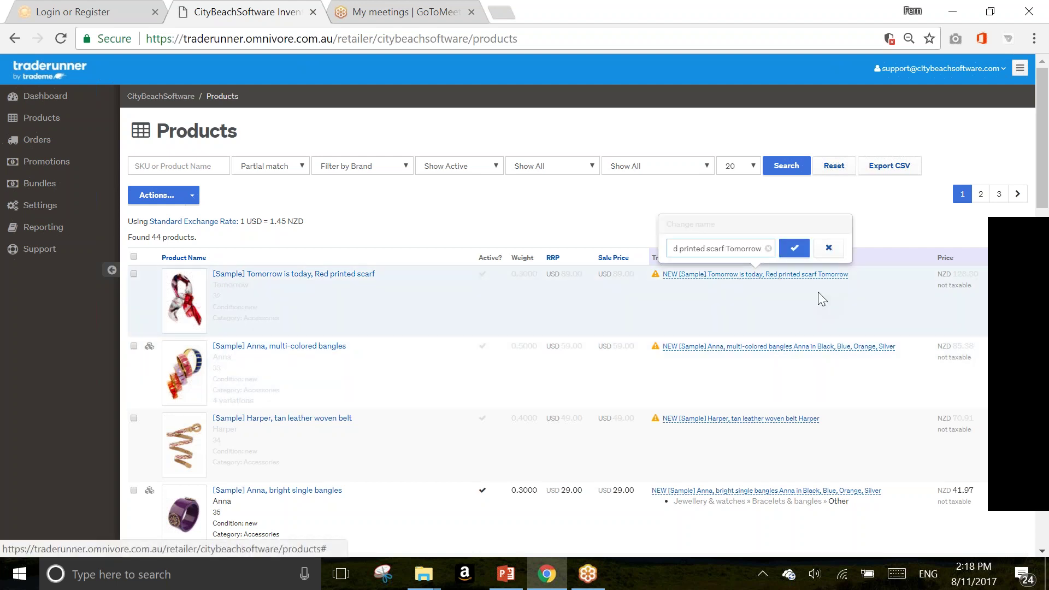
key("ctrl+shift+Left")
key("ctrl+shift+Left")
key("ctrl+shift+Left")
key("ctrl+shift+Left")
key("ctrl+shift+Left")
key("ctrl+shift+Left")
key("ctrl+shift+Left")
key("ctrl+shift+Left")
key("ctrl+shift+Left")
key("ctrl+shift+Left")
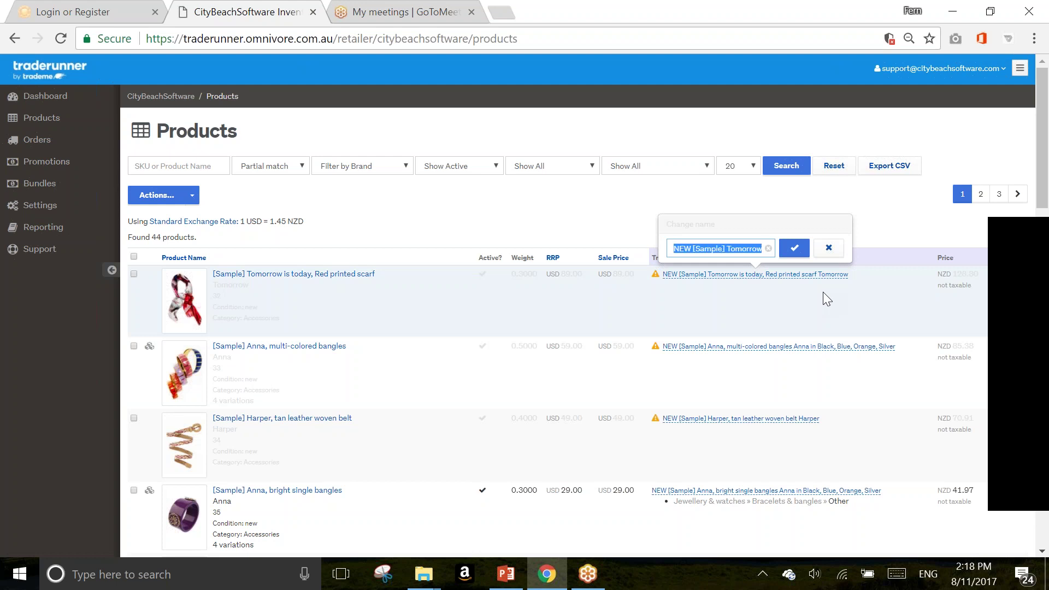
type("Red Scarf")
left_click(795, 249)
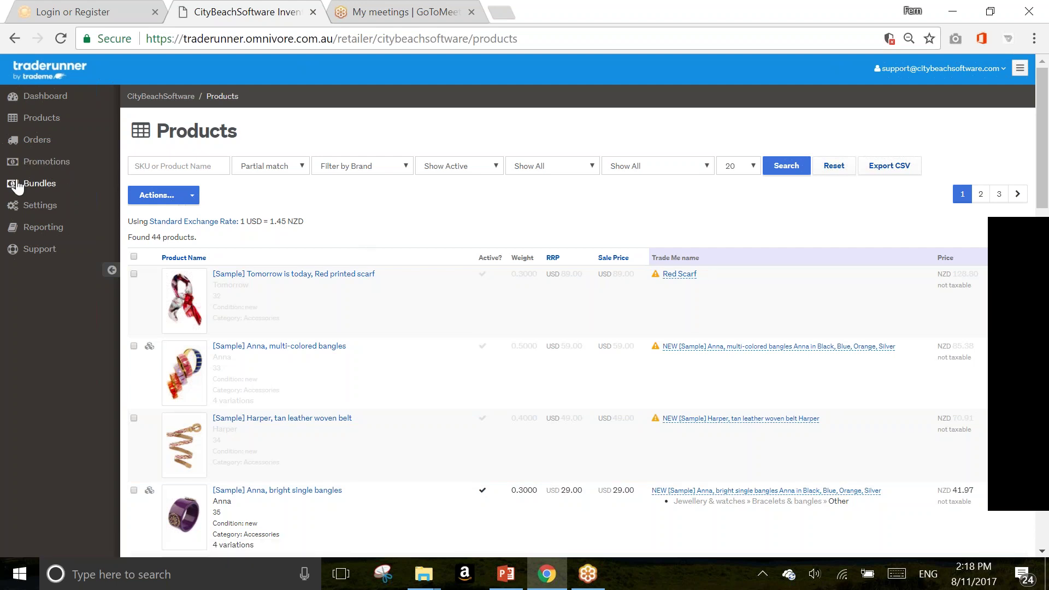
Step: Open the Anna, bright single bangles product and examine its detailed description
left_click(277, 490)
scroll(563, 297, "down", 1)
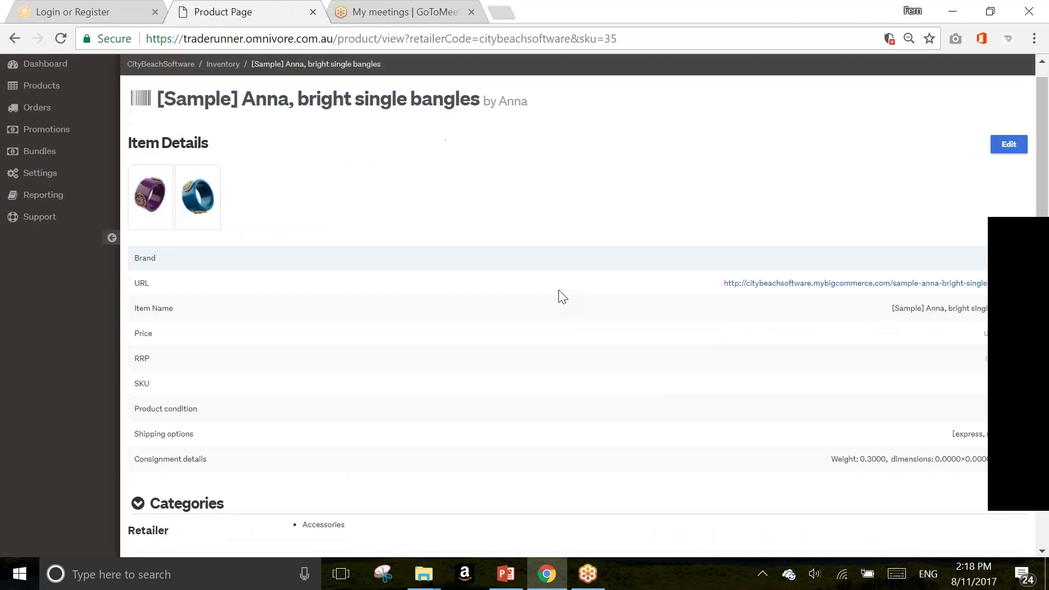
scroll(563, 297, "down", 5)
scroll(552, 289, "down", 3)
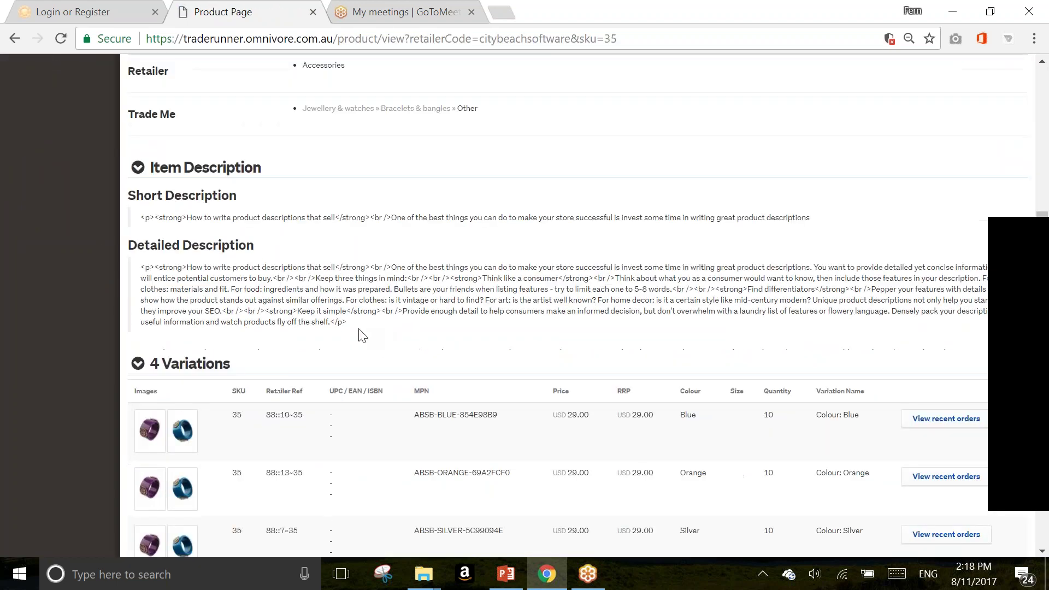
left_click_drag(362, 336, 139, 273)
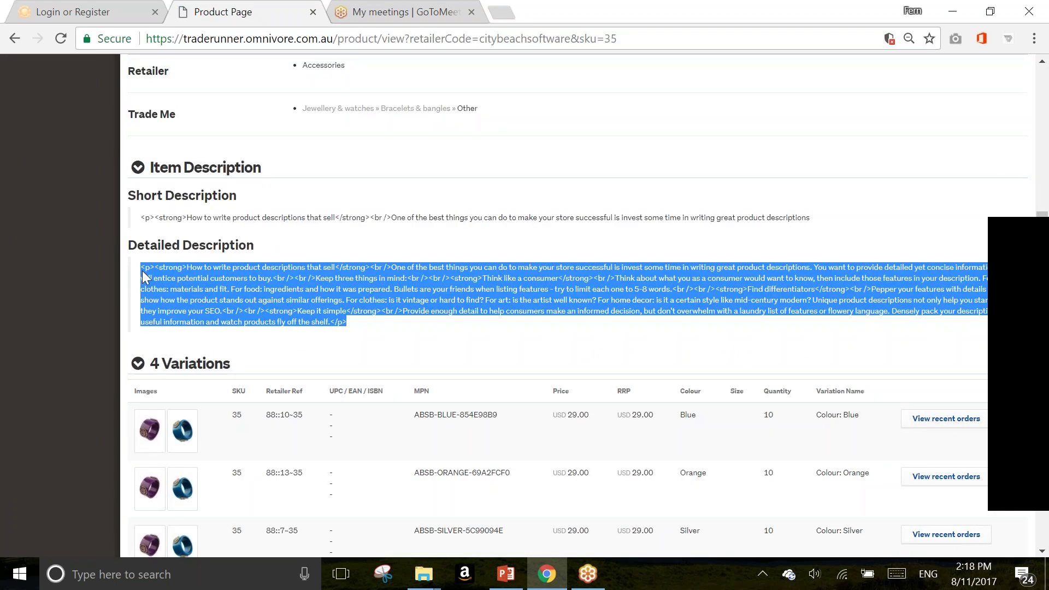
left_click(363, 330)
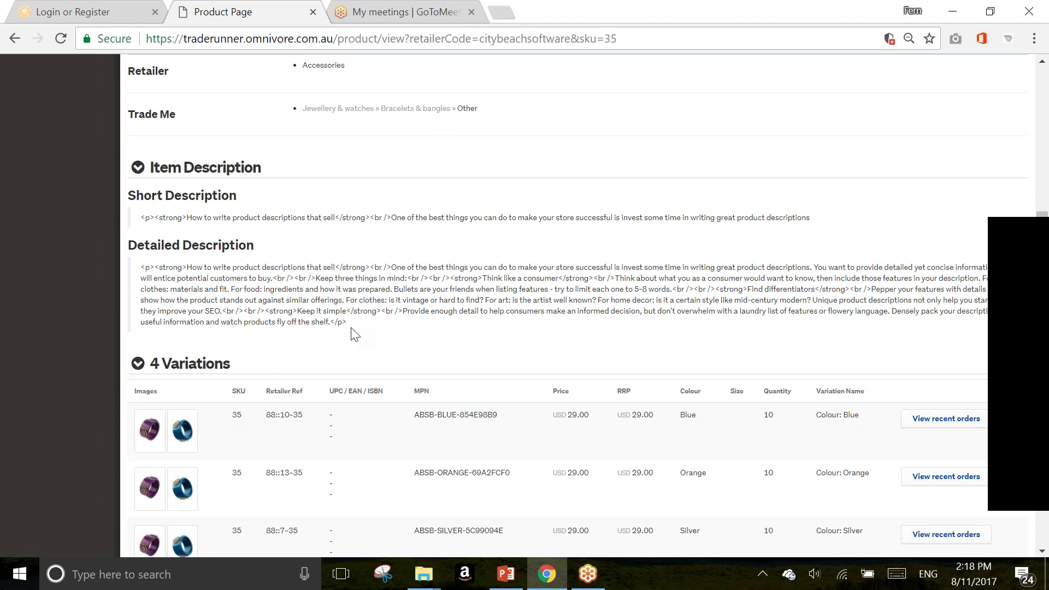
left_click_drag(348, 323, 158, 266)
left_click(392, 328)
left_click_drag(139, 264, 360, 334)
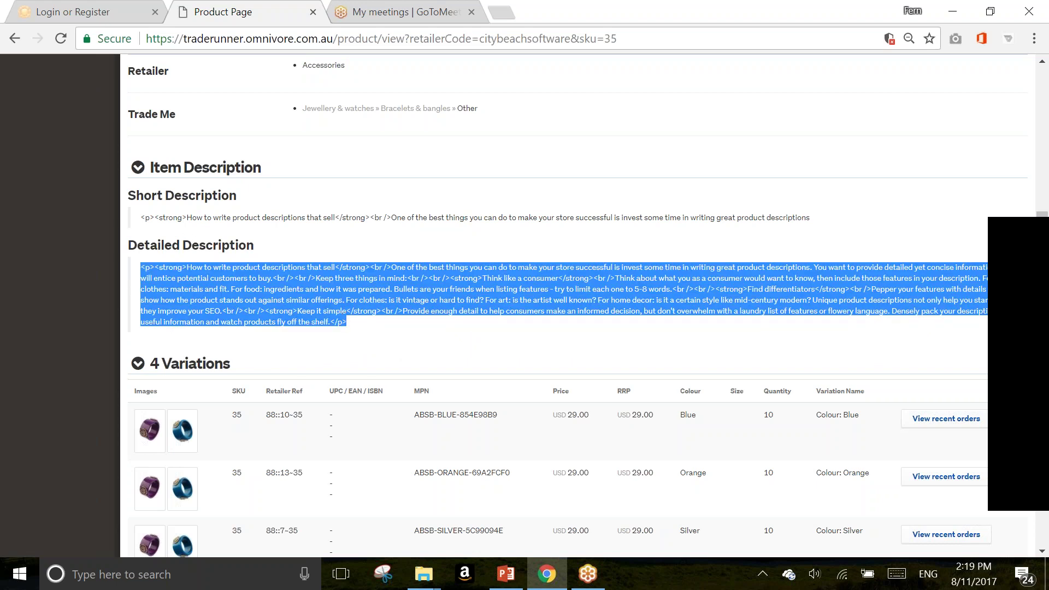
left_click(357, 334)
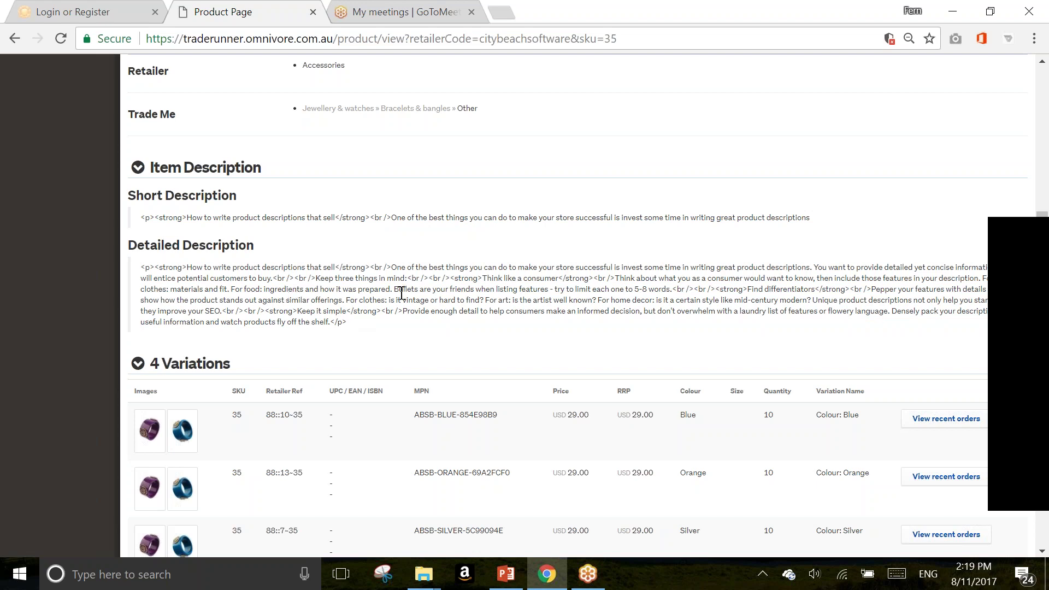
Step: Open the Trade Me configuration and examine the customs duty text and description attribute in the product description template
scroll(428, 341, "up", 9)
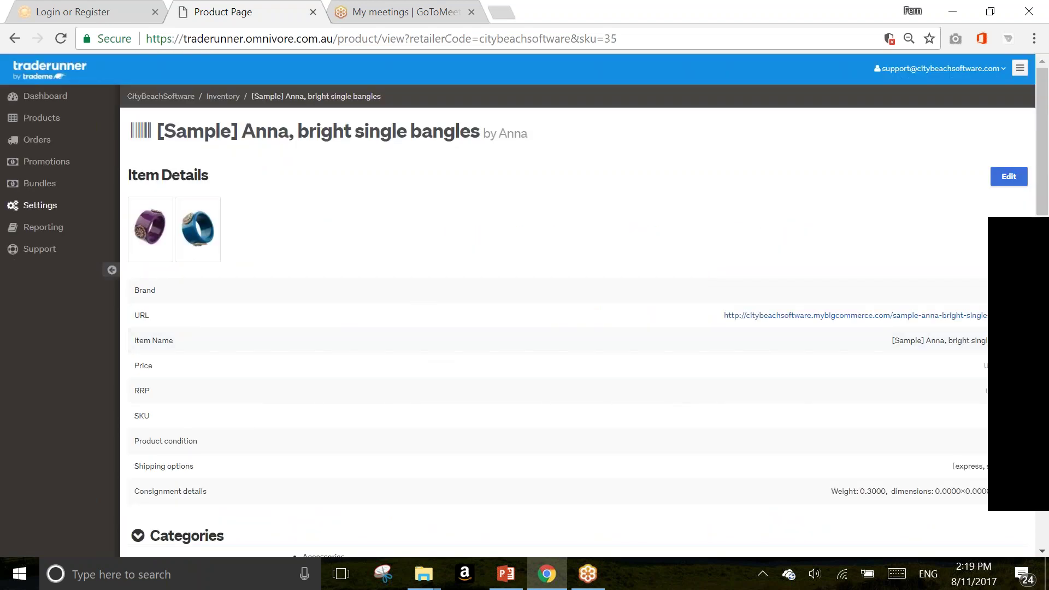
left_click(49, 211)
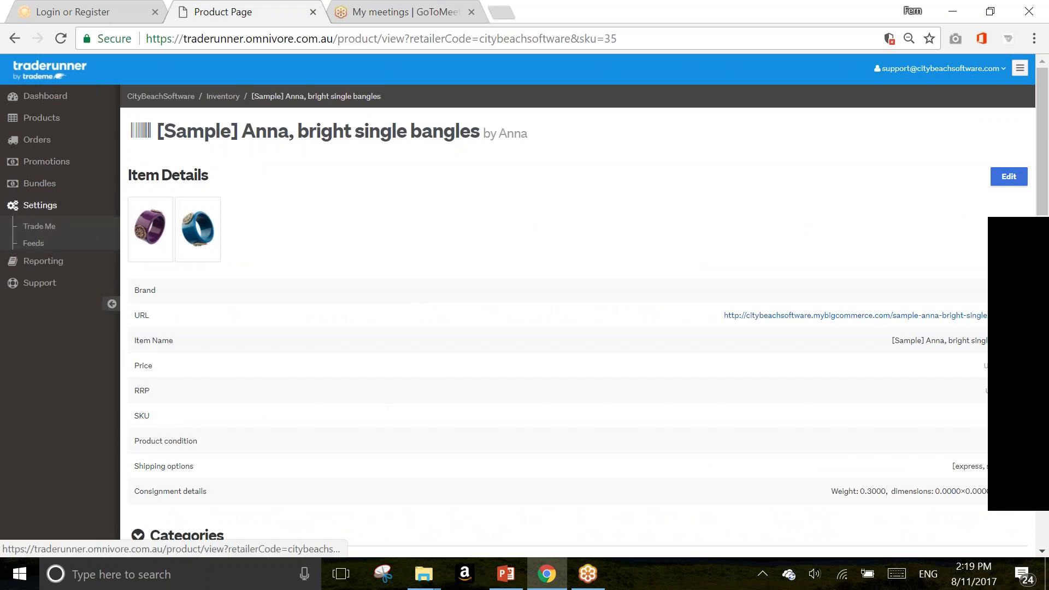
left_click(50, 230)
left_click(57, 248)
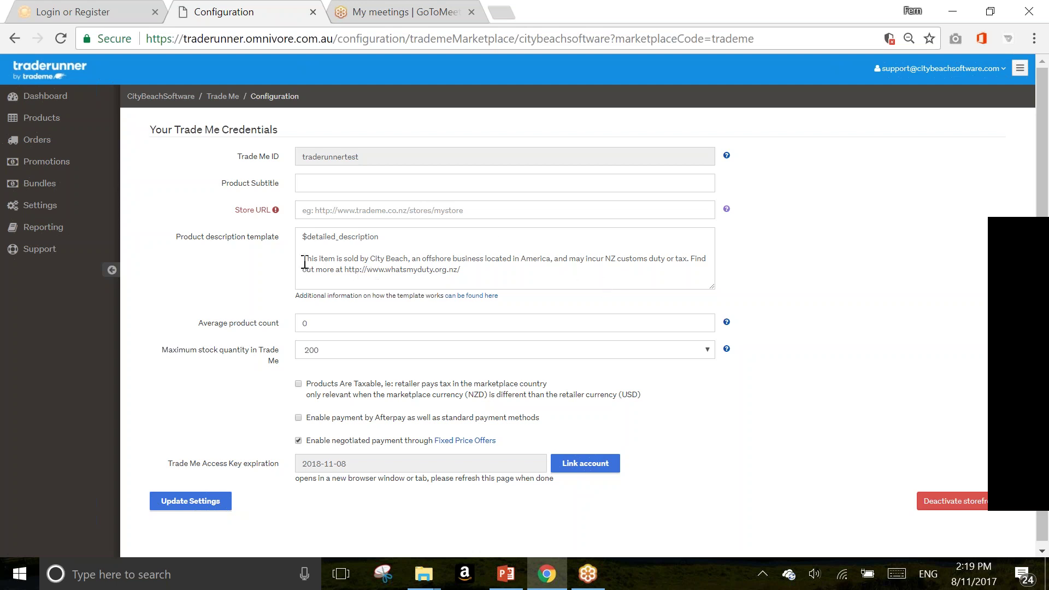
triple_click(486, 271)
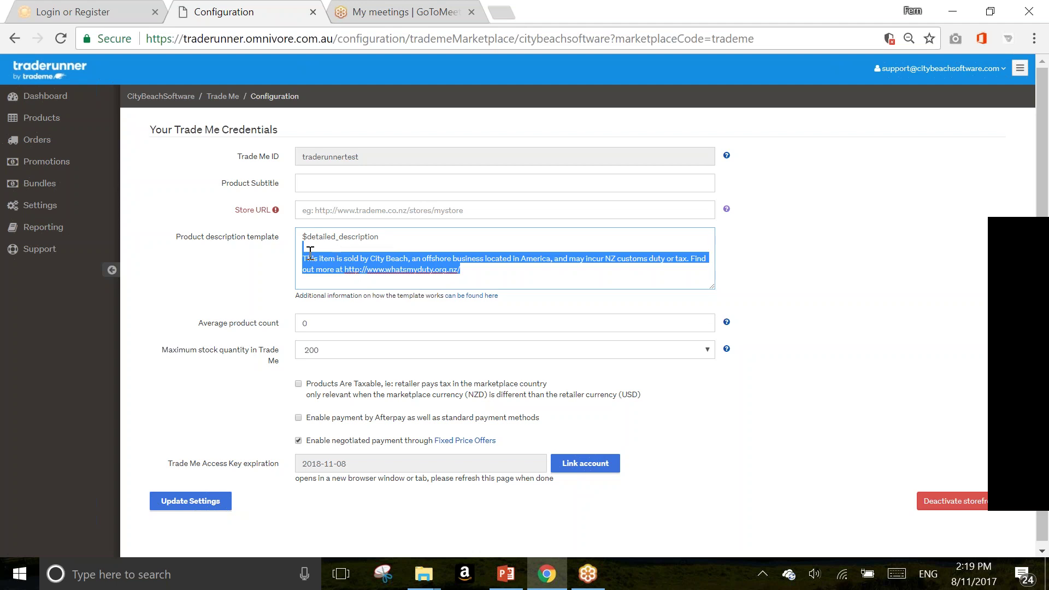
left_click(518, 273)
left_click_drag(407, 236, 302, 236)
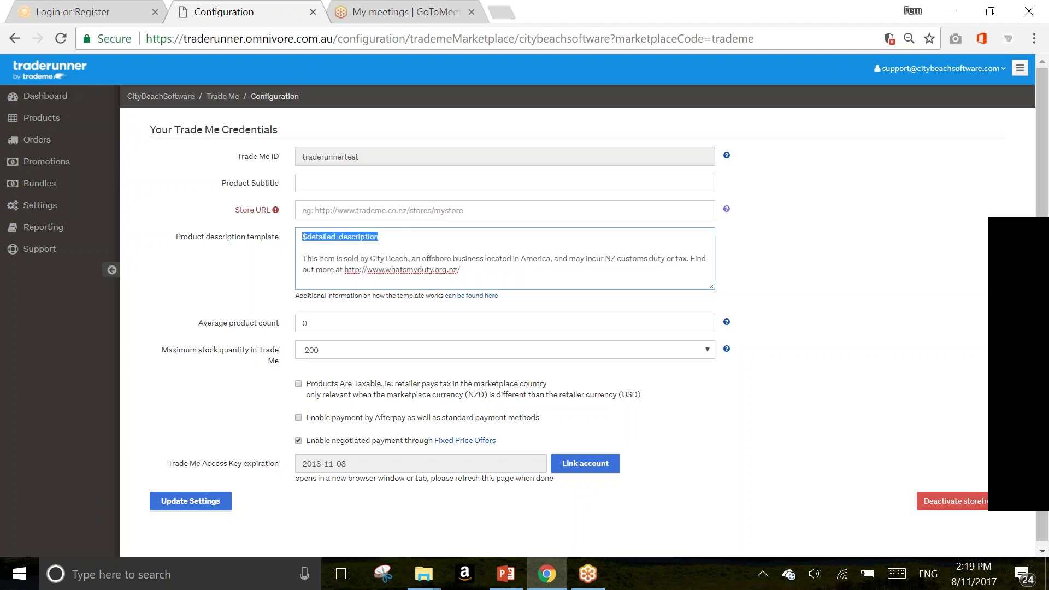
Step: Examine the notice about the offshore seller and NZ customs duty in the product description template
left_click(344, 260)
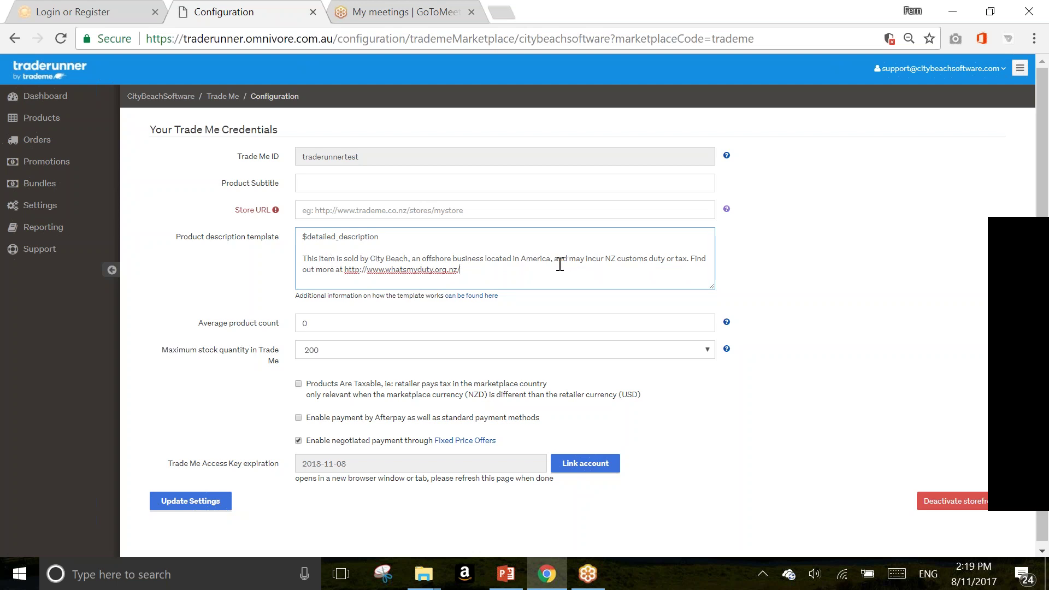
key("ctrl+End")
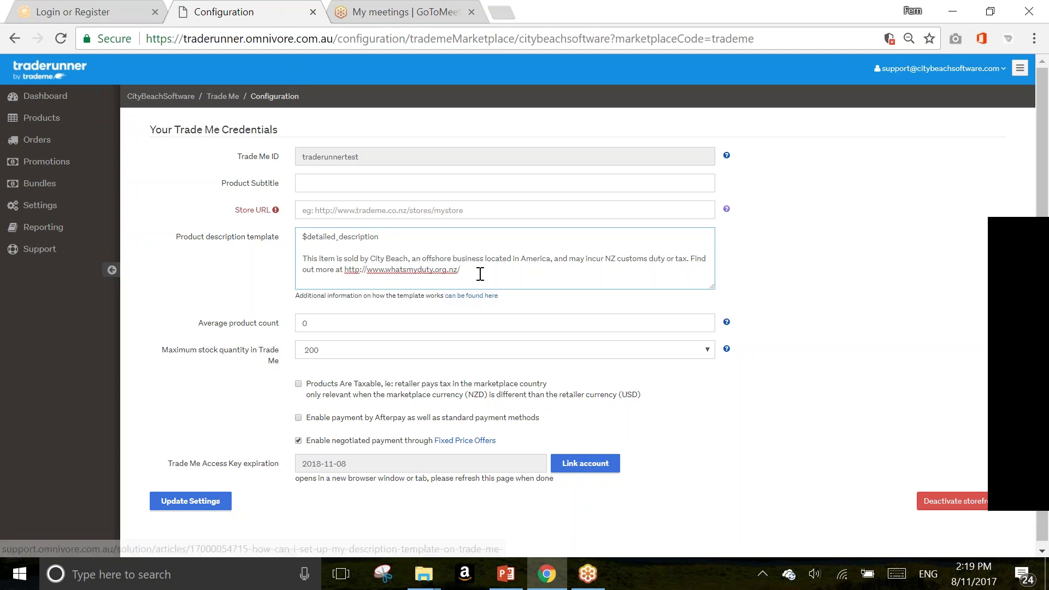
left_click_drag(473, 268, 298, 261)
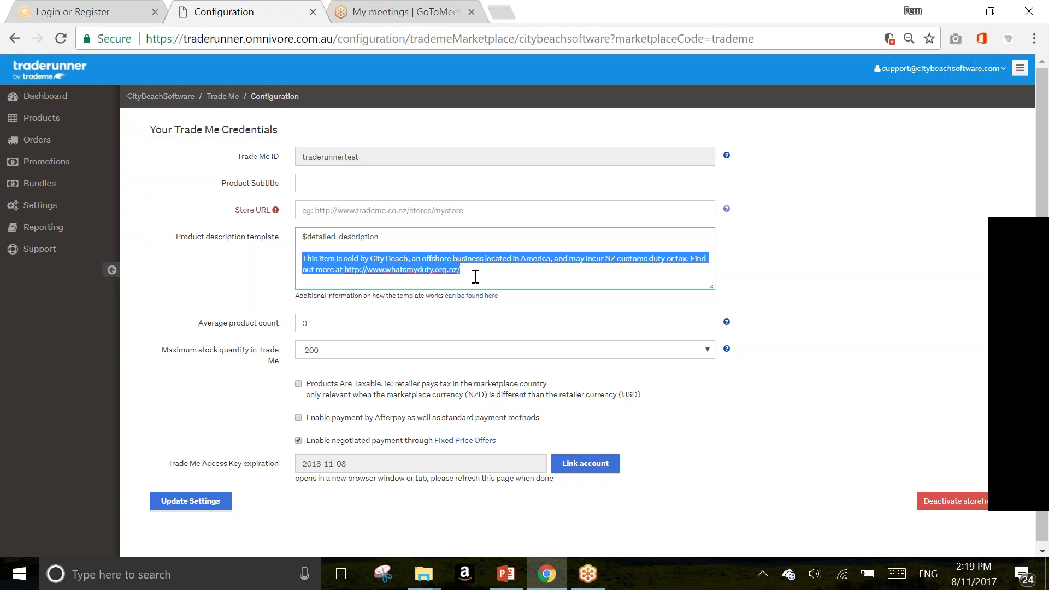
left_click(474, 274)
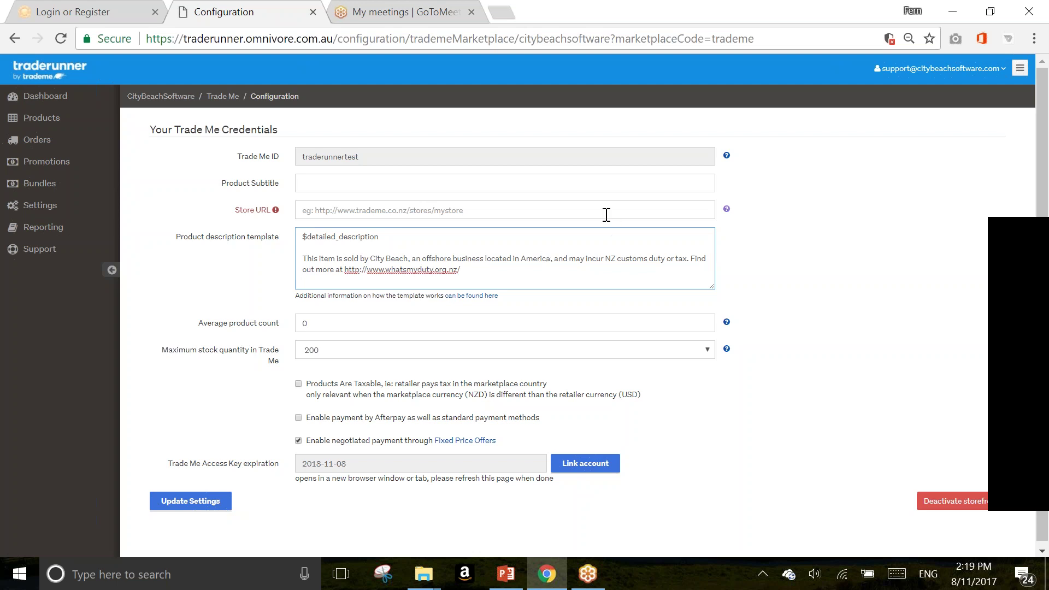
Step: Return to the full product list and compare the USD retail and sale prices with the NZD price of Anna, bright single bangles
left_click(52, 118)
left_click(50, 143)
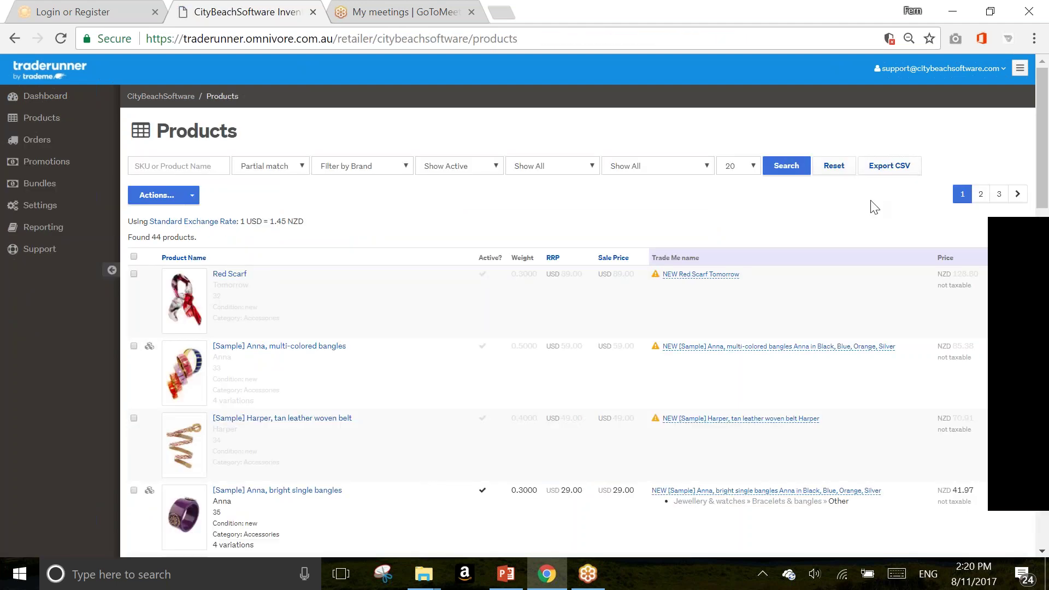
scroll(612, 433, "down", 1)
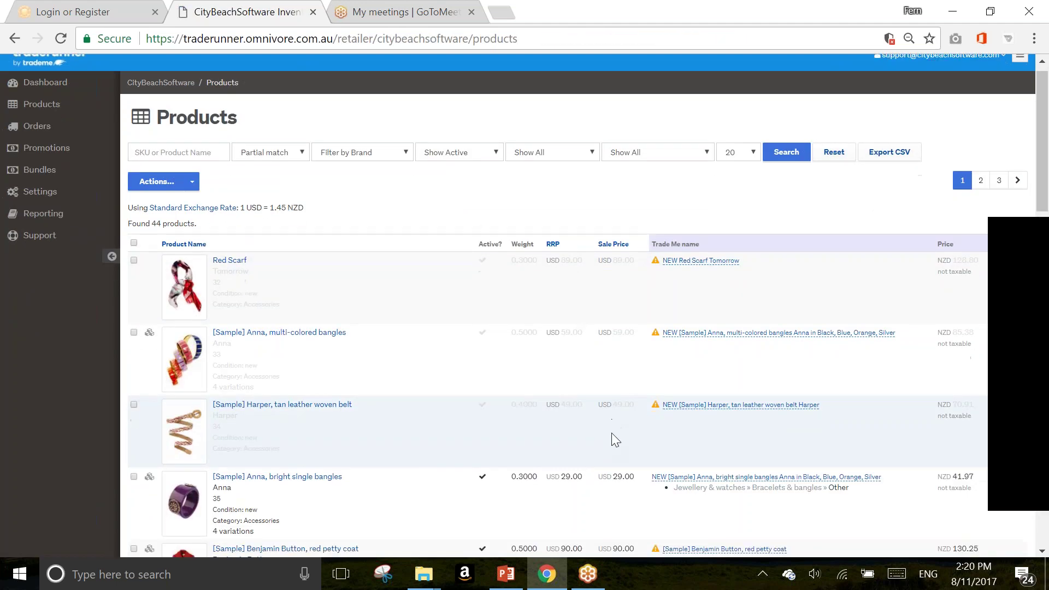
scroll(612, 433, "down", 4)
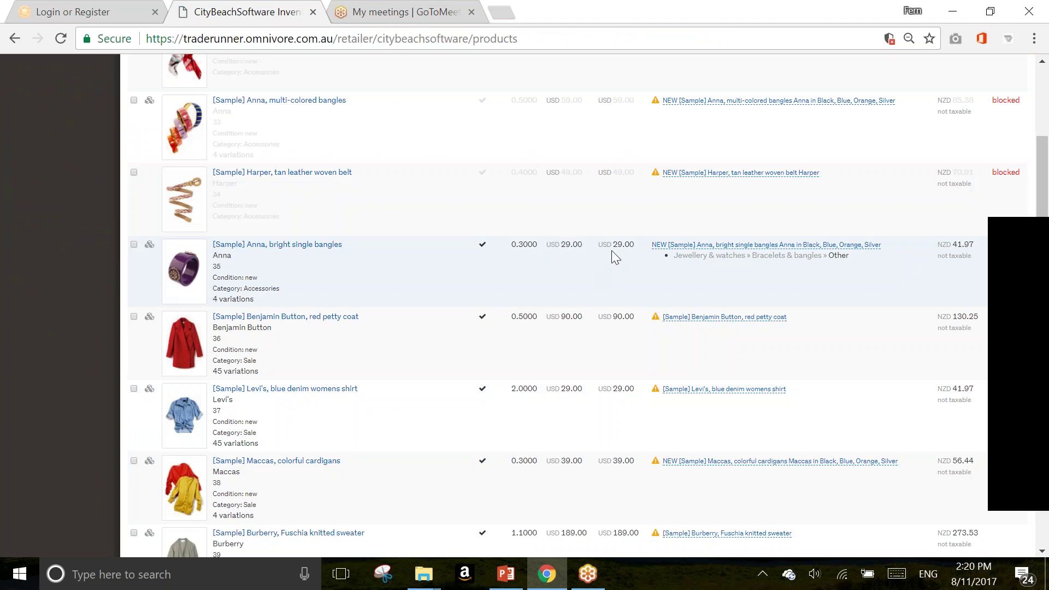
left_click_drag(605, 249, 652, 257)
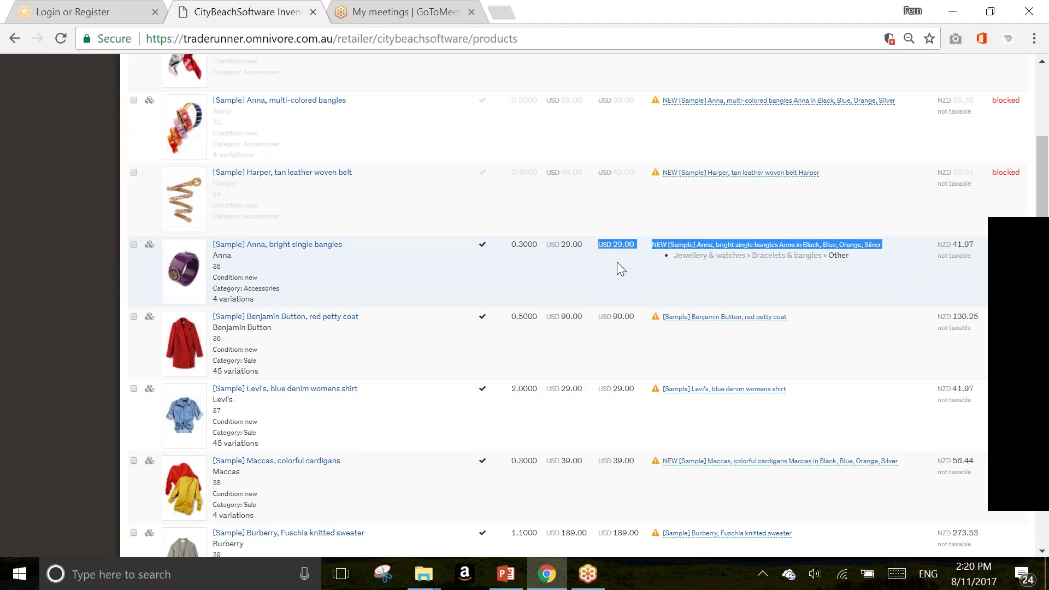
left_click(568, 260)
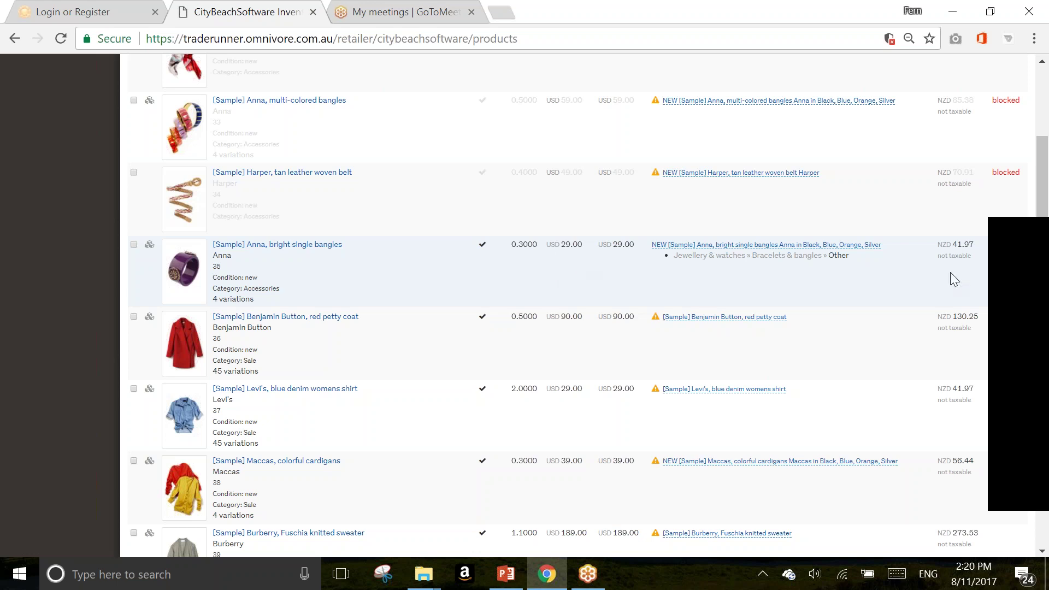
left_click_drag(933, 246, 971, 257)
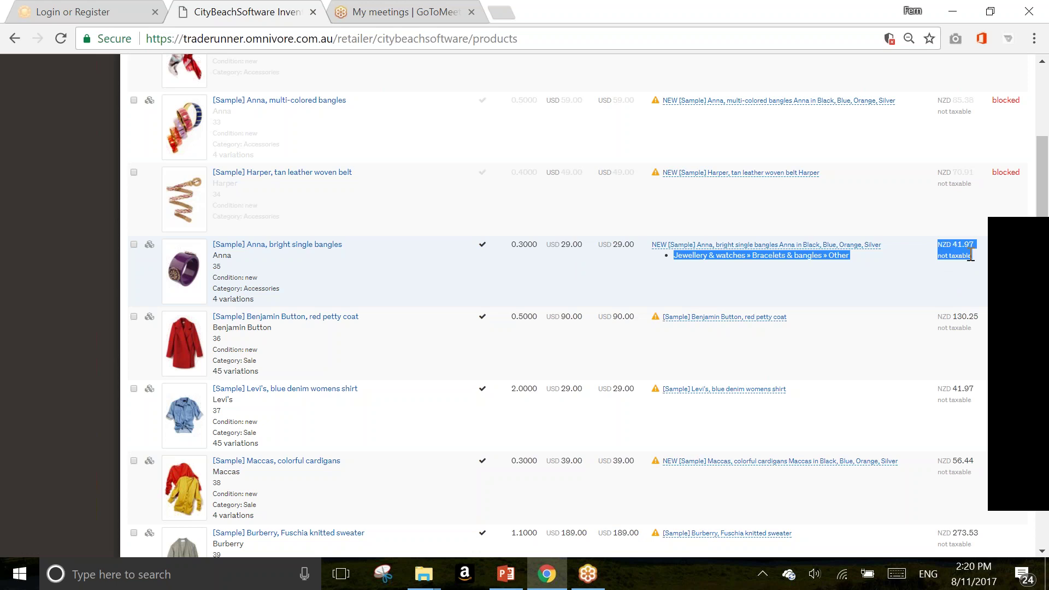
left_click(971, 257)
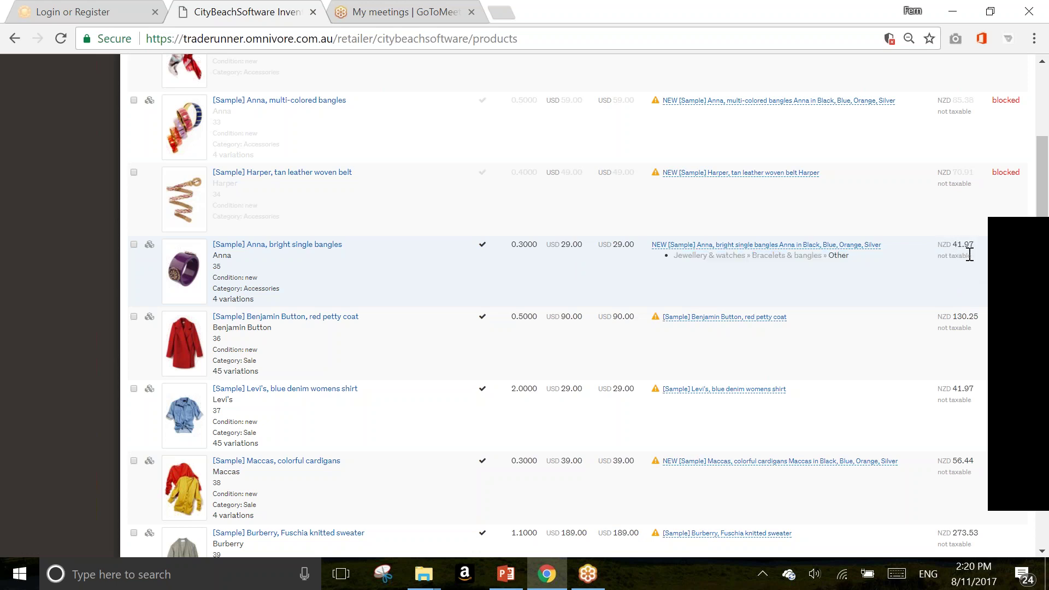
double_click(568, 244)
left_click_drag(987, 241, 943, 234)
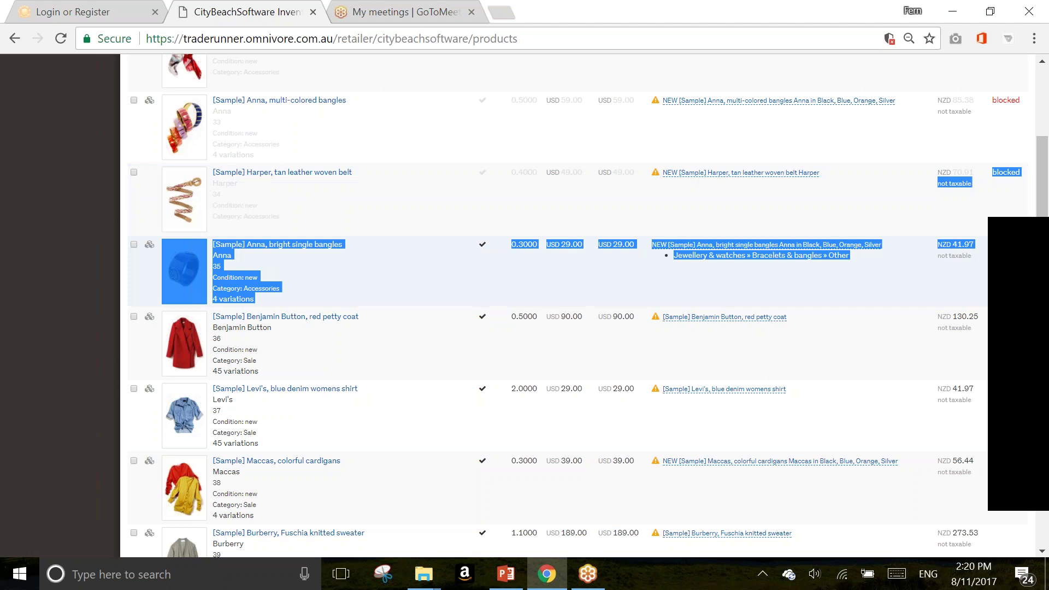
left_click(976, 247)
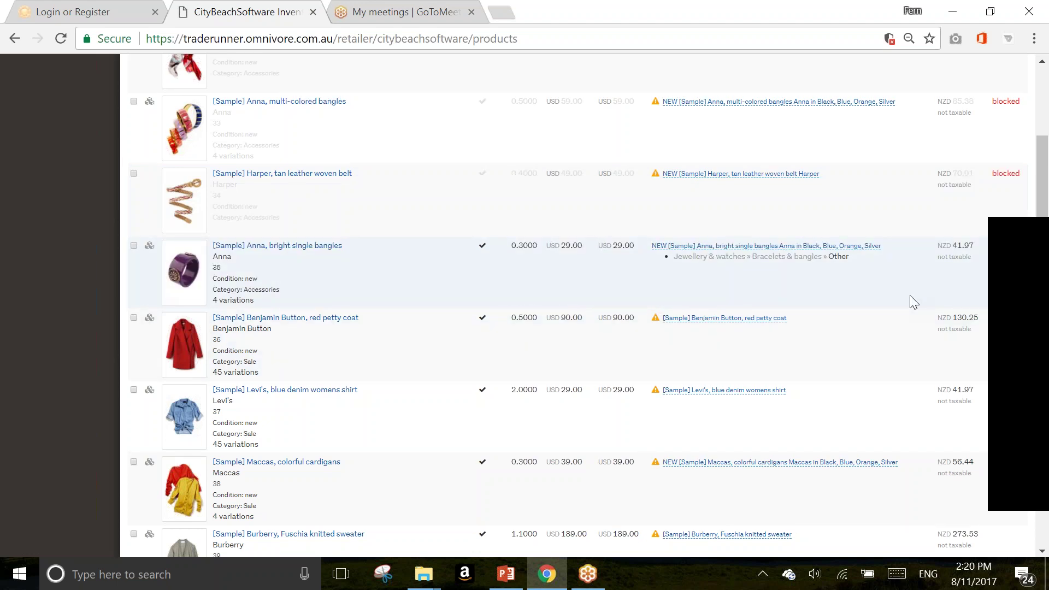
Step: Open the standard exchange rates from the product list and examine the listed currency rates
scroll(910, 295, "up", 5)
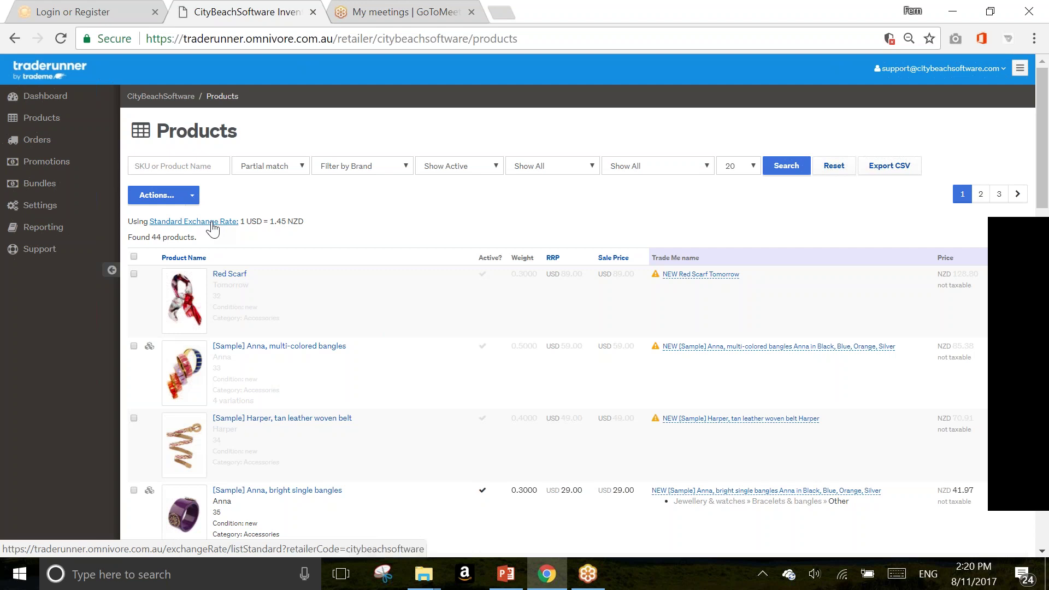
left_click(212, 223)
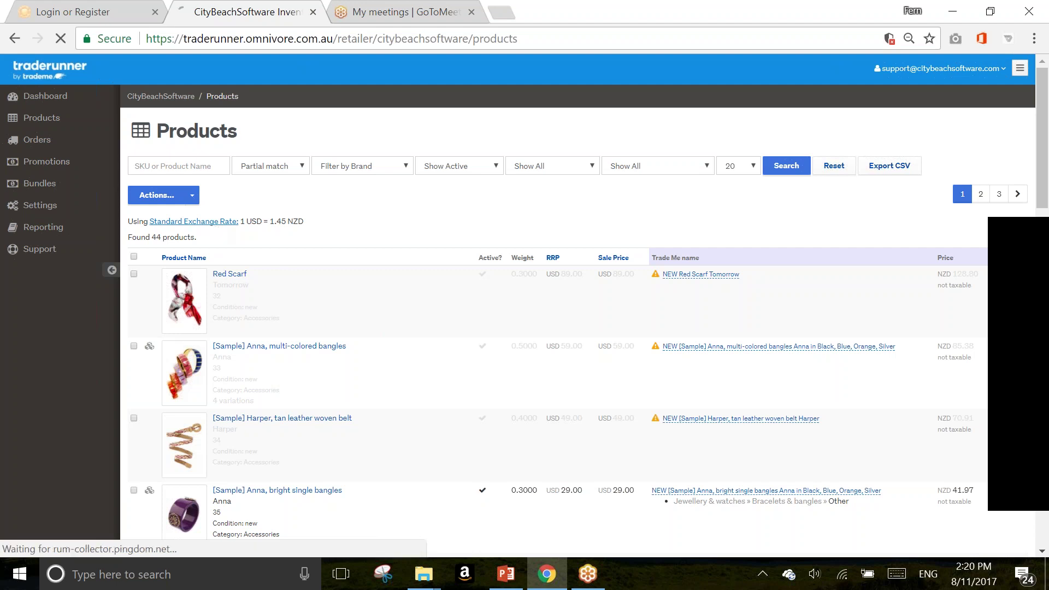
scroll(666, 242, "down", 3)
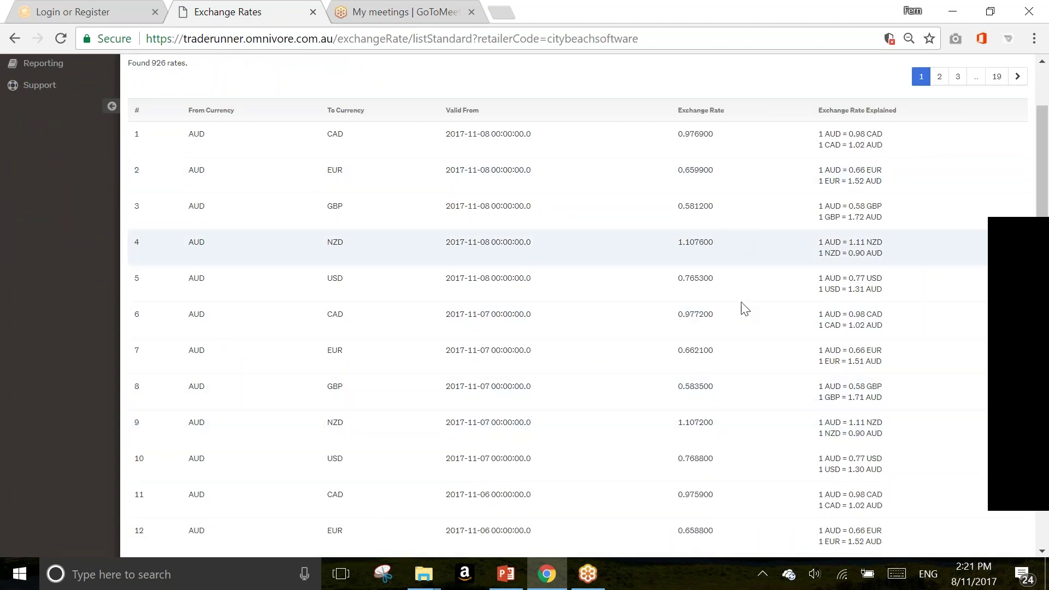
scroll(755, 326, "up", 3)
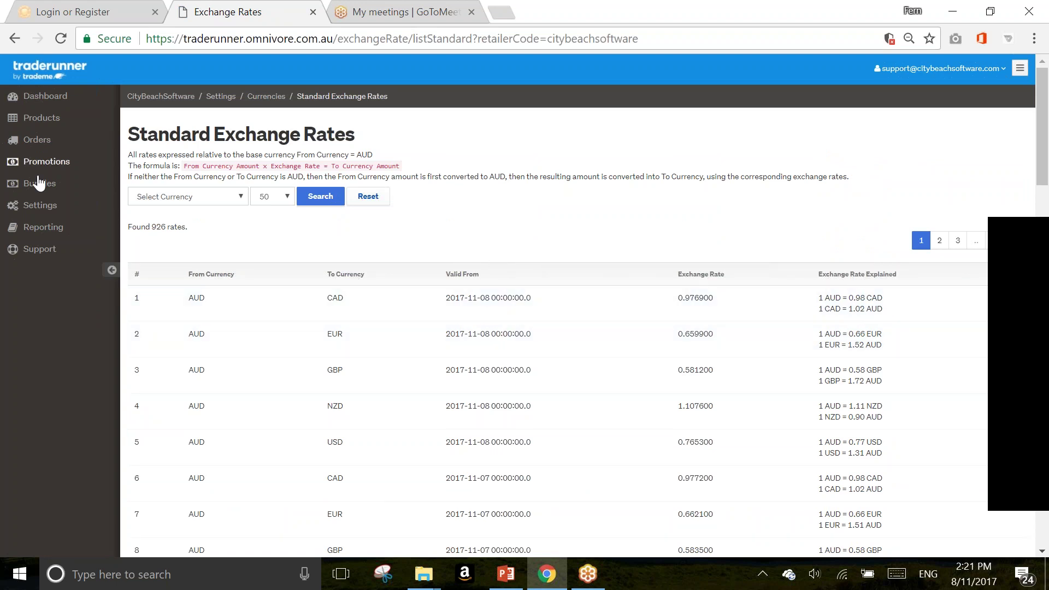
Step: Start a custom exchange rate for New Zealand Dollar and enter a rate of 1 NZD for 1 USD
left_click(39, 205)
left_click(52, 282)
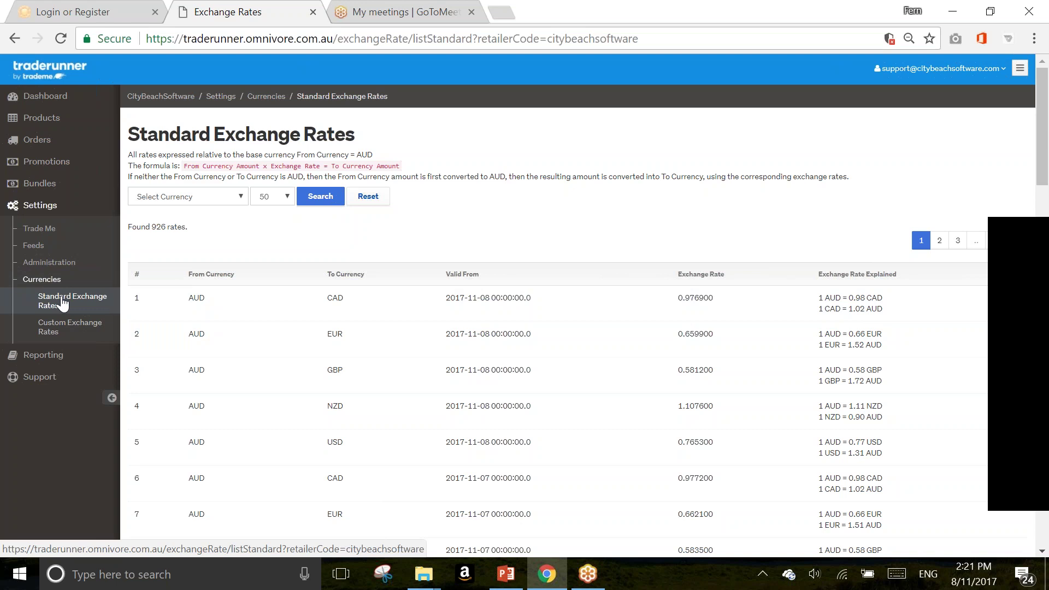
left_click(66, 327)
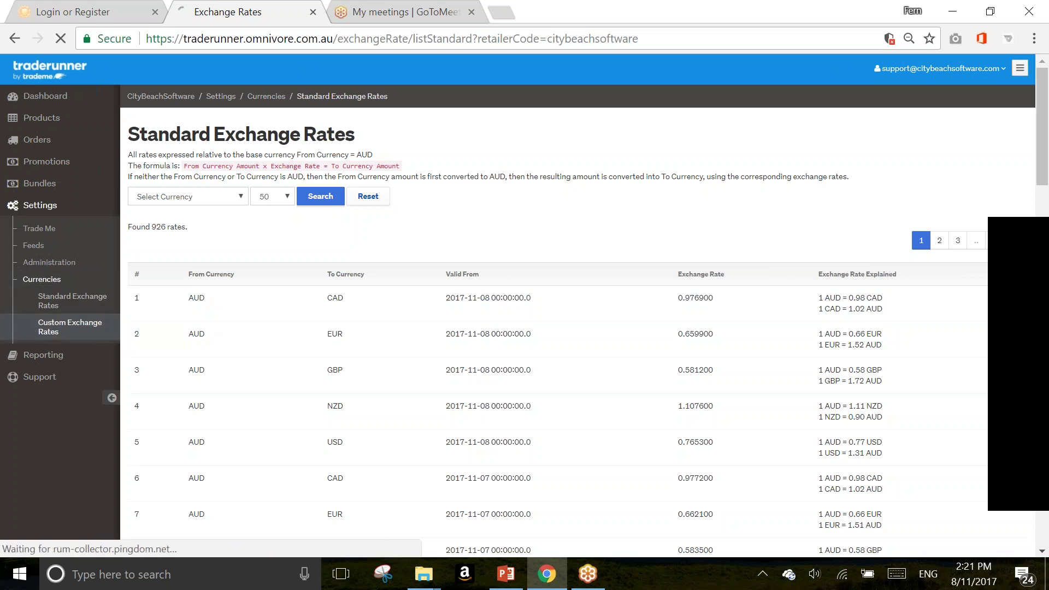
left_click(161, 182)
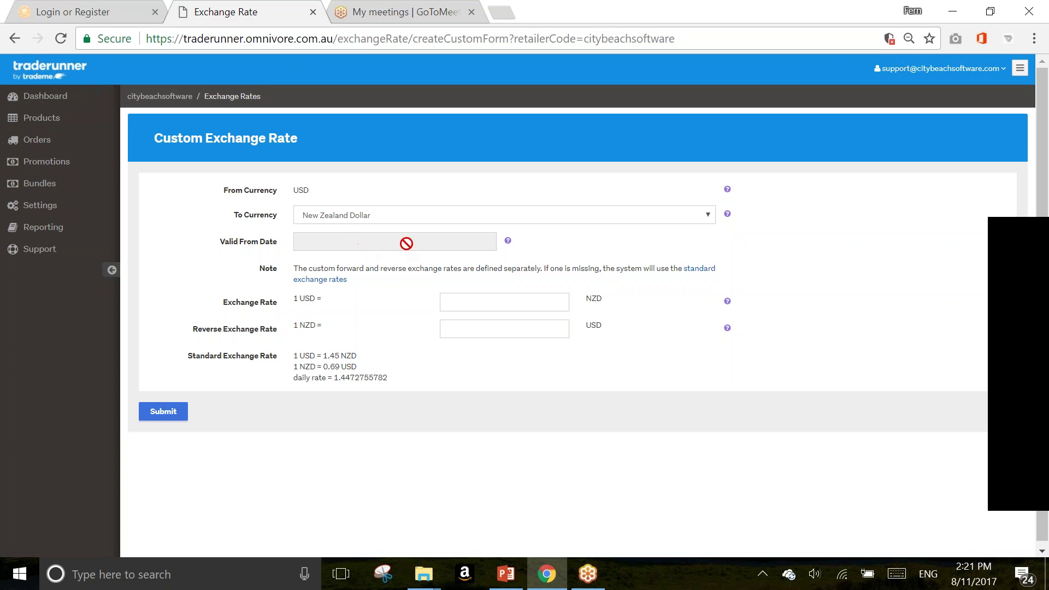
left_click(525, 300)
type("1")
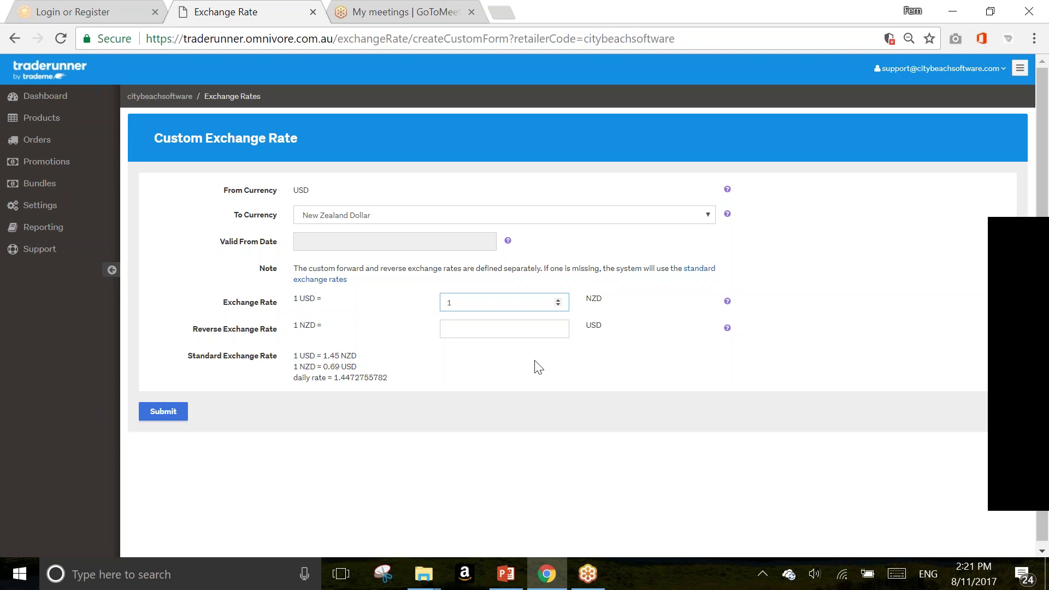
left_click(488, 329)
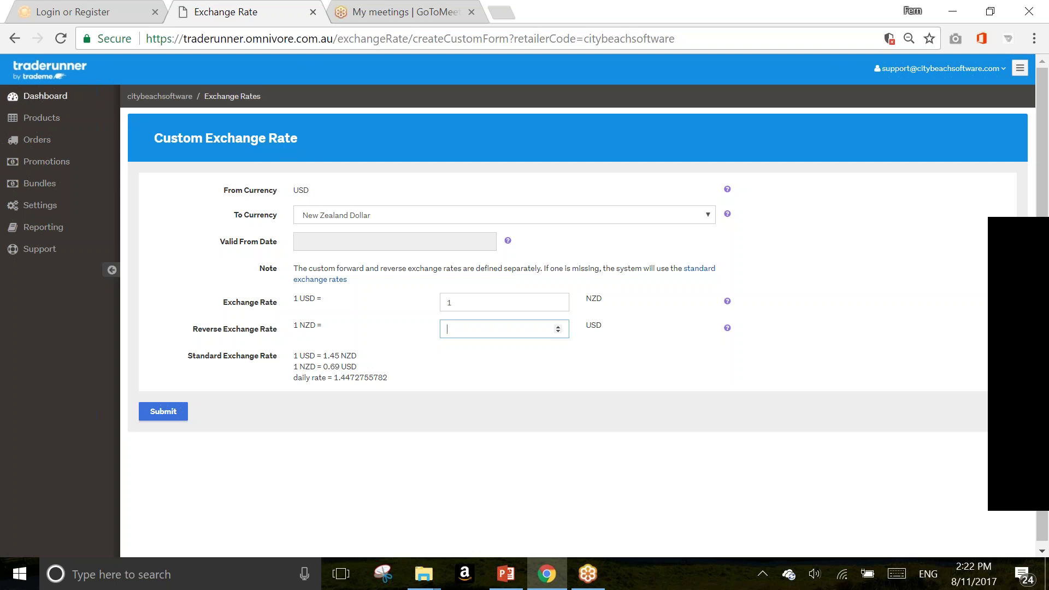
Step: Leave the custom exchange rate form without submitting it, return to the dashboard and open the Trade Me shipping policies
left_click(39, 118)
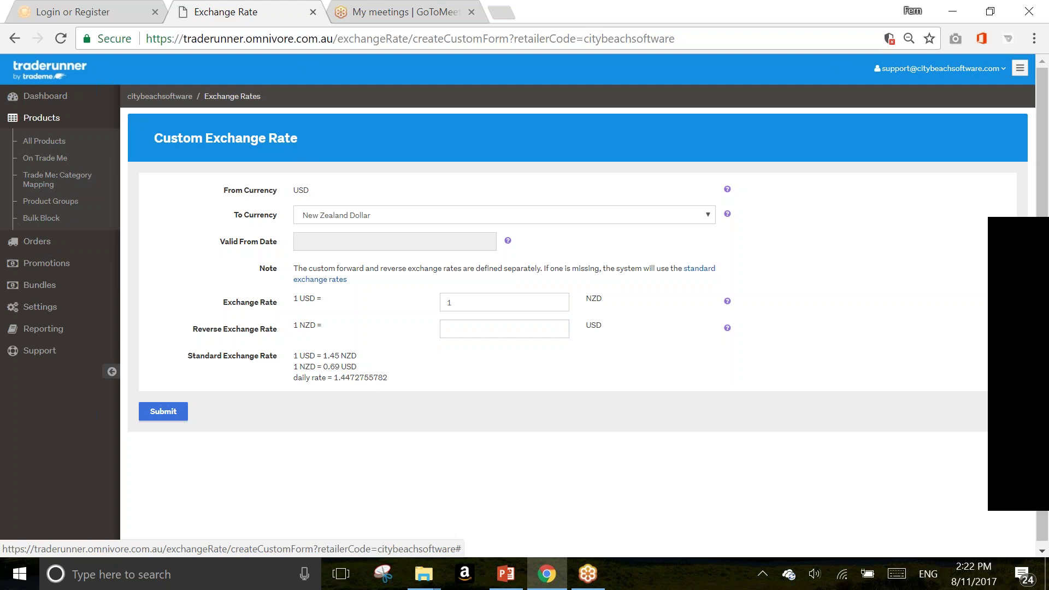
left_click(43, 95)
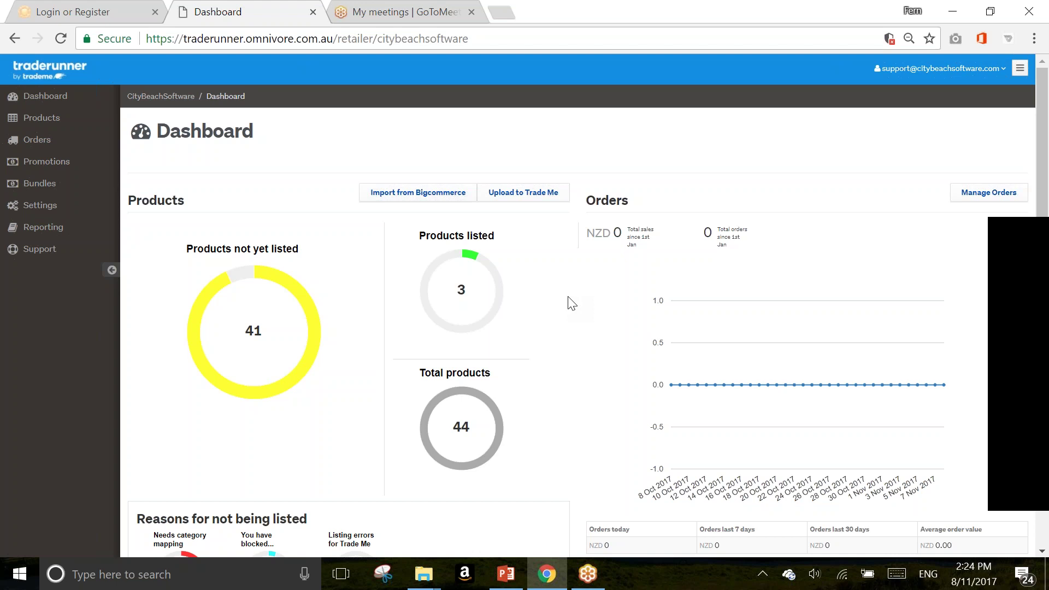
left_click(53, 208)
left_click(60, 230)
left_click(60, 263)
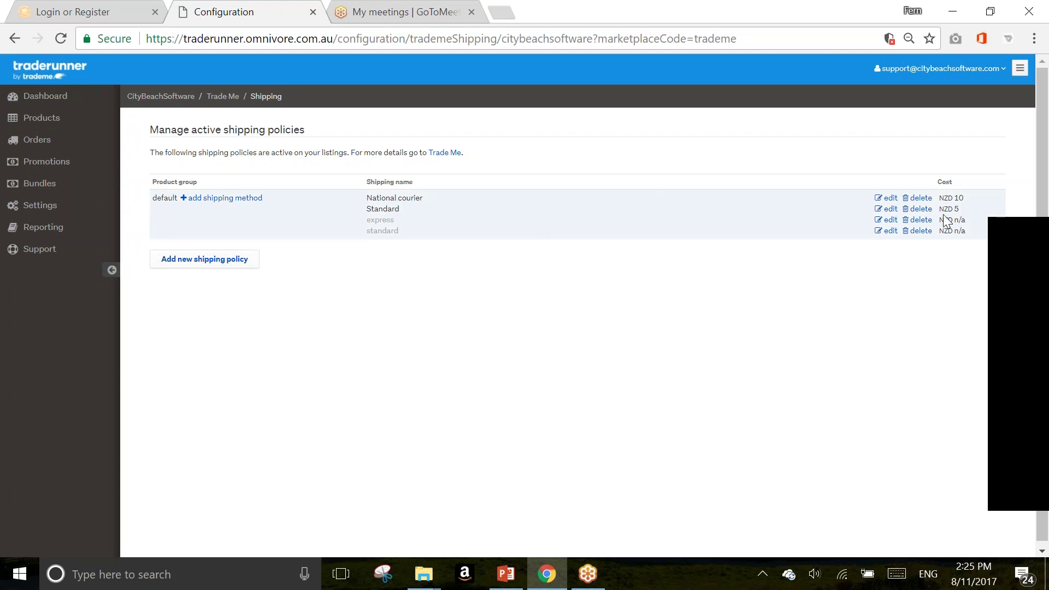
Step: Add a shipping method named Rural Courier with a $20 fee to the default product group and save it
left_click(218, 200)
left_click(476, 145)
type("Rural Coureier")
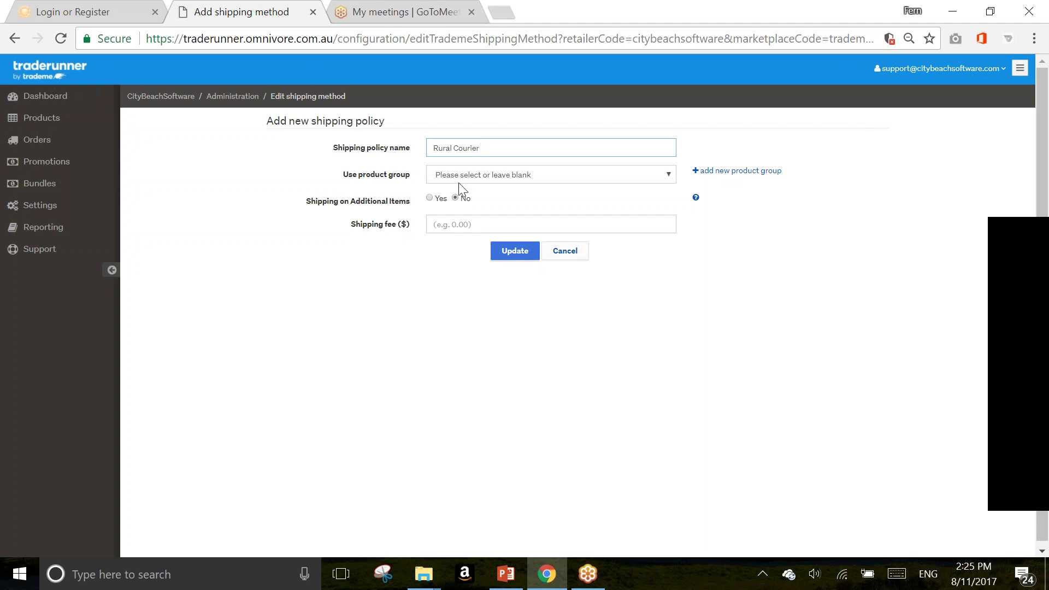
left_click(448, 227)
type("20")
left_click(494, 254)
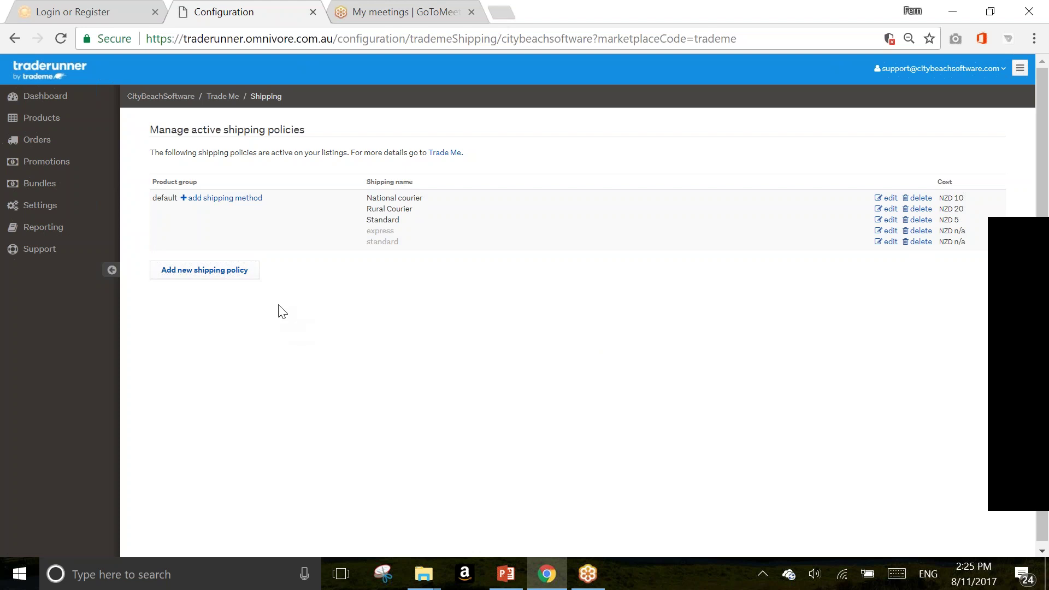
Step: Start a new shipping policy and name it Bulky Delivery
left_click(204, 272)
left_click(449, 147)
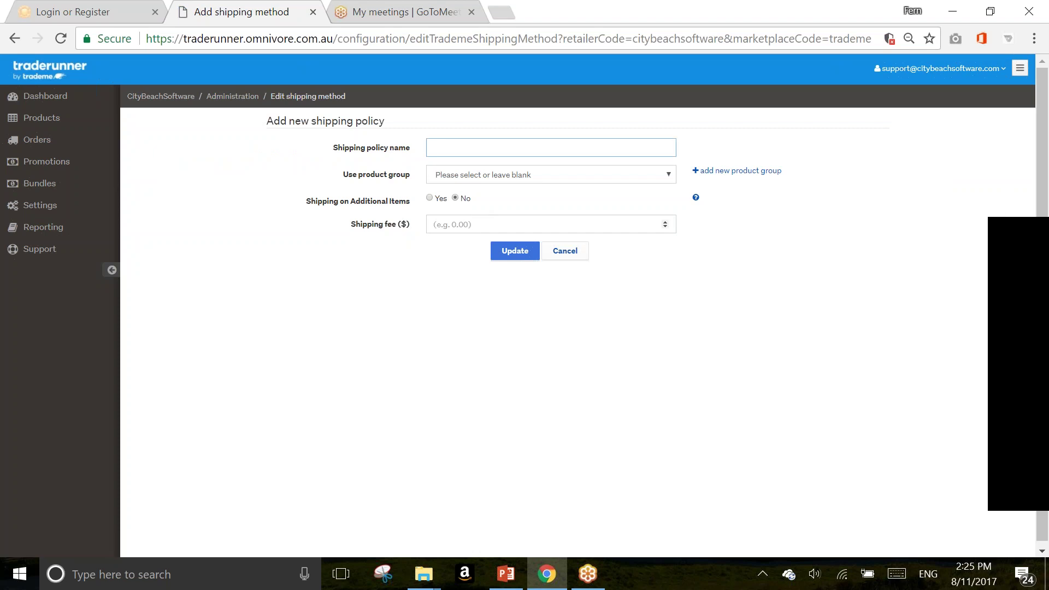
type("Bulky")
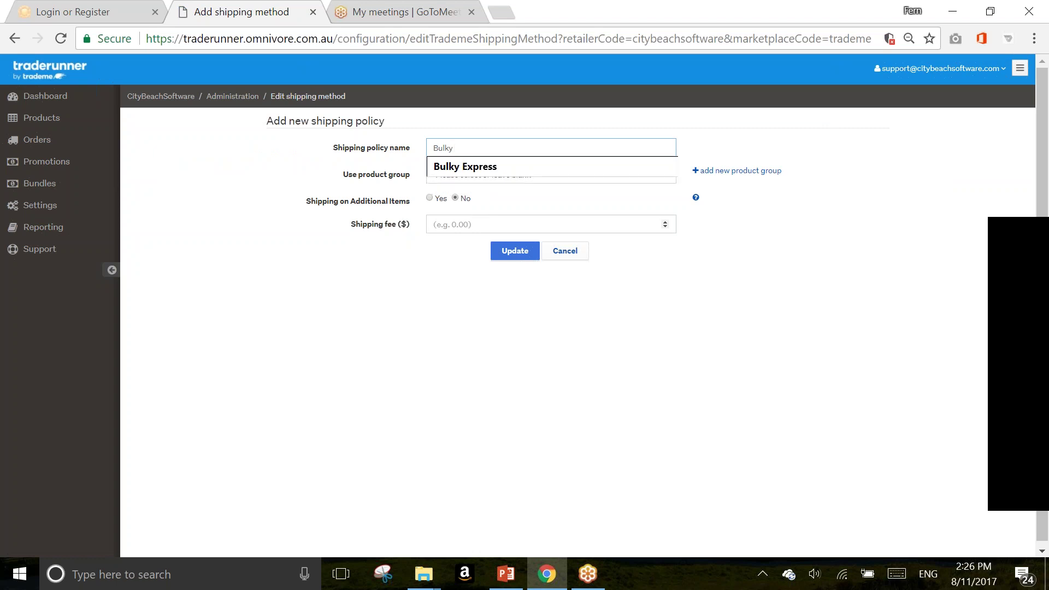
type(" Deili")
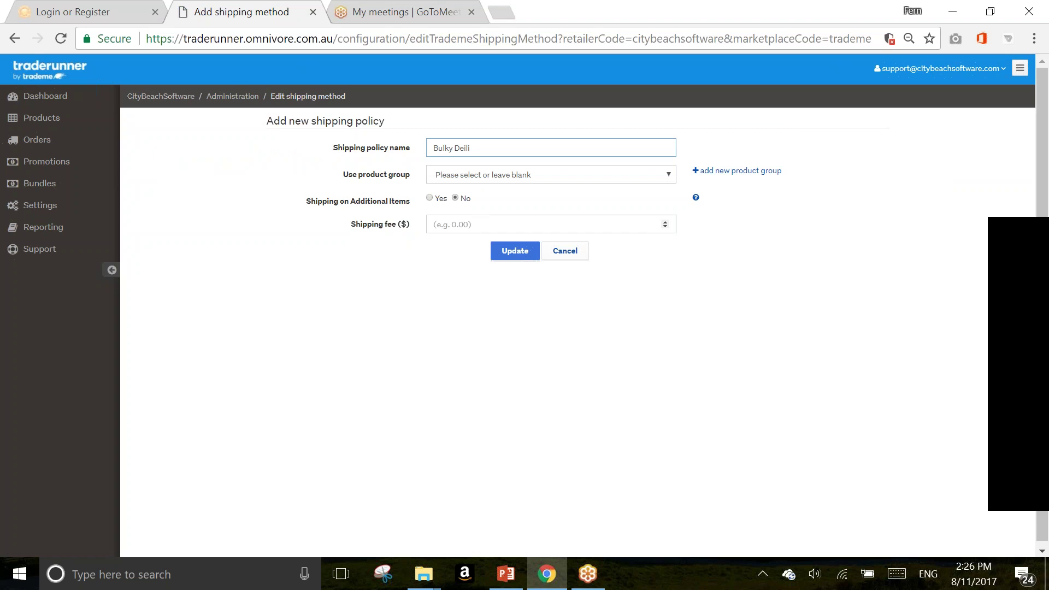
key("BackSpace")
key("BackSpace")
key("BackSpace")
type("livery")
Step: Assign the Bulky Delivery policy to the Products over 2kg group, set its shipping fee to $50 and save it
left_click(468, 175)
left_click(470, 251)
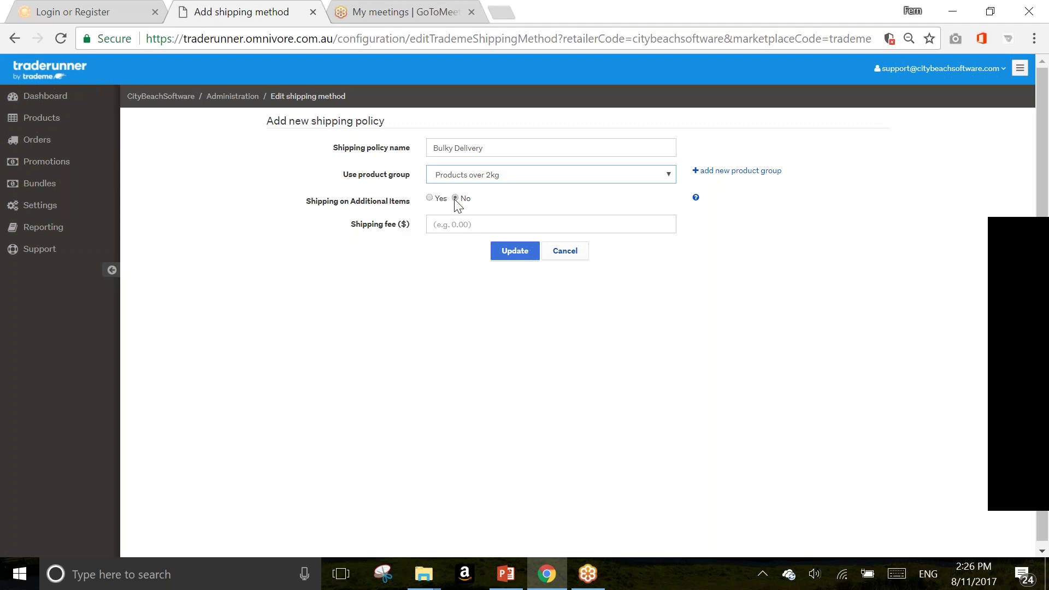
left_click(464, 225)
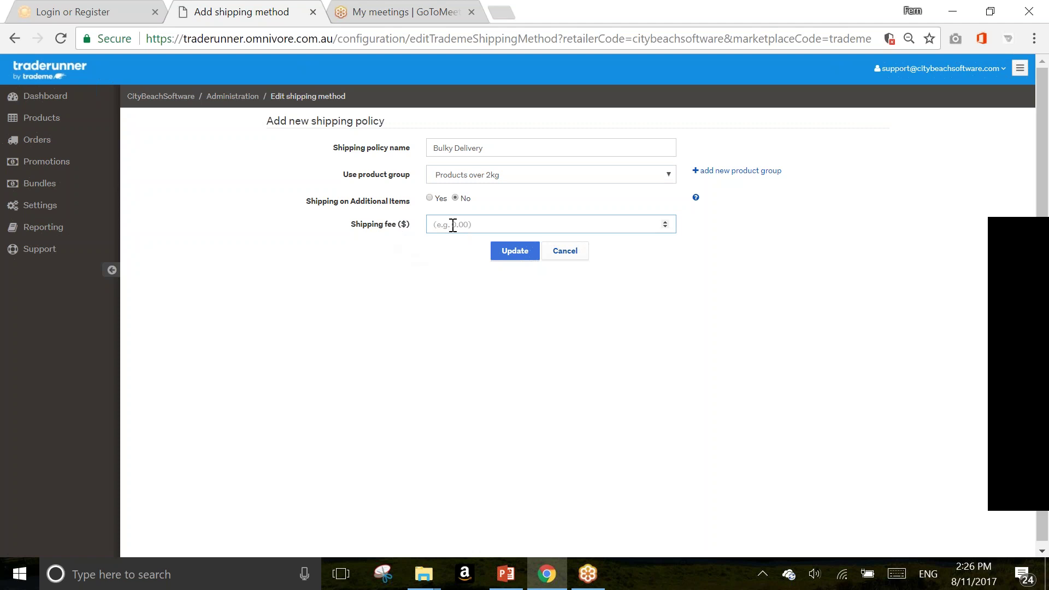
type("50")
left_click(515, 251)
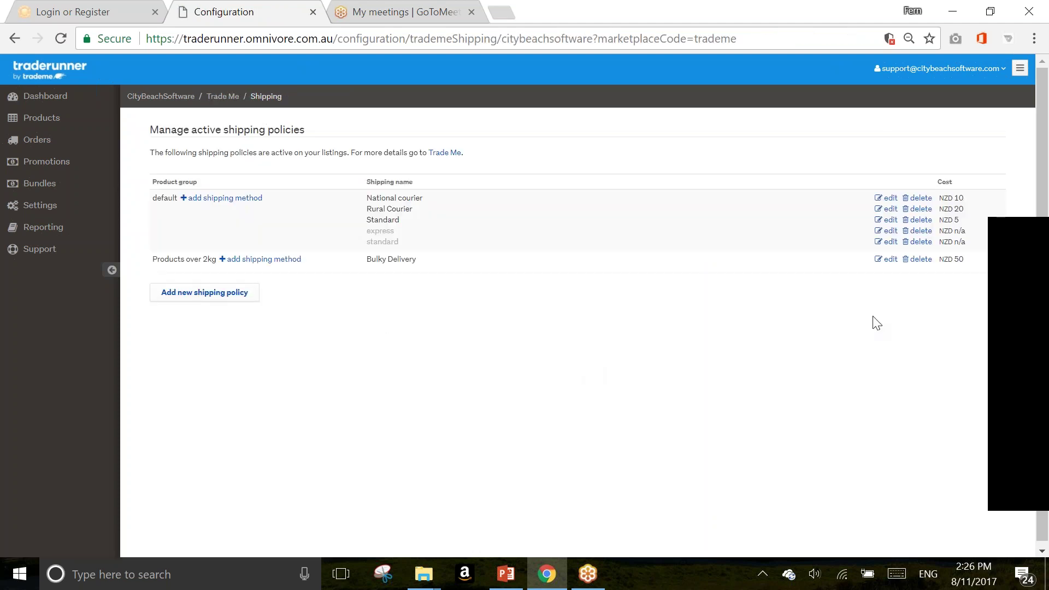
Step: Start a new shipping method for the Products over 2kg group and name it Bulky Express
left_click(293, 260)
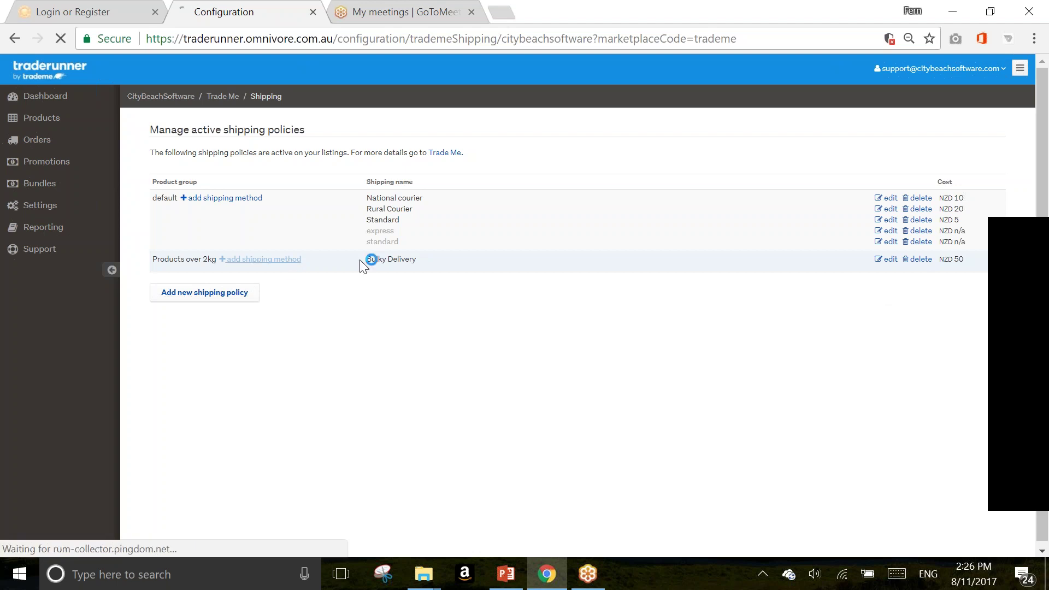
type("B")
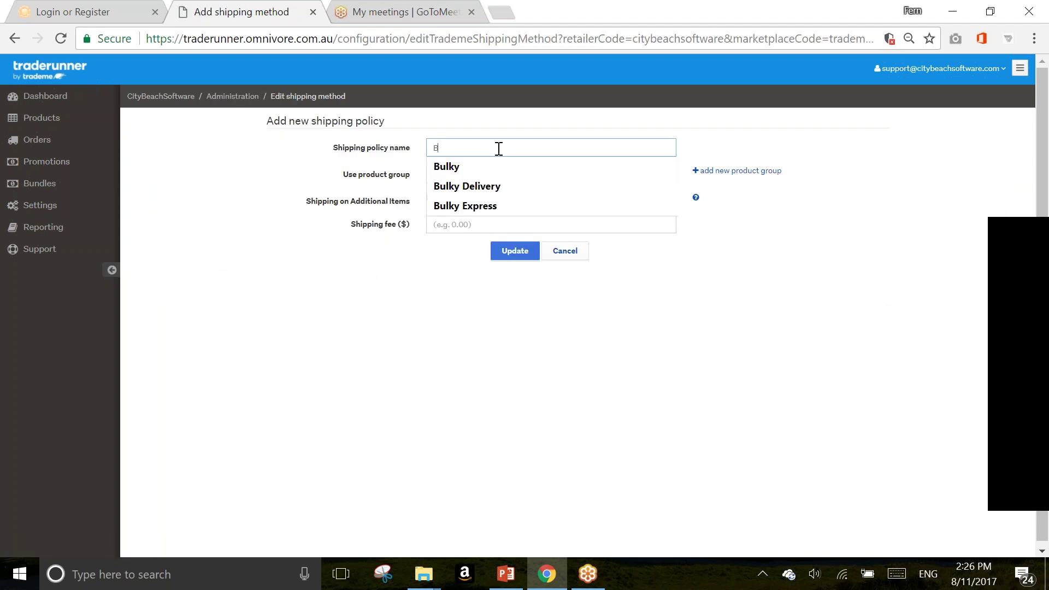
type("ulky Ep")
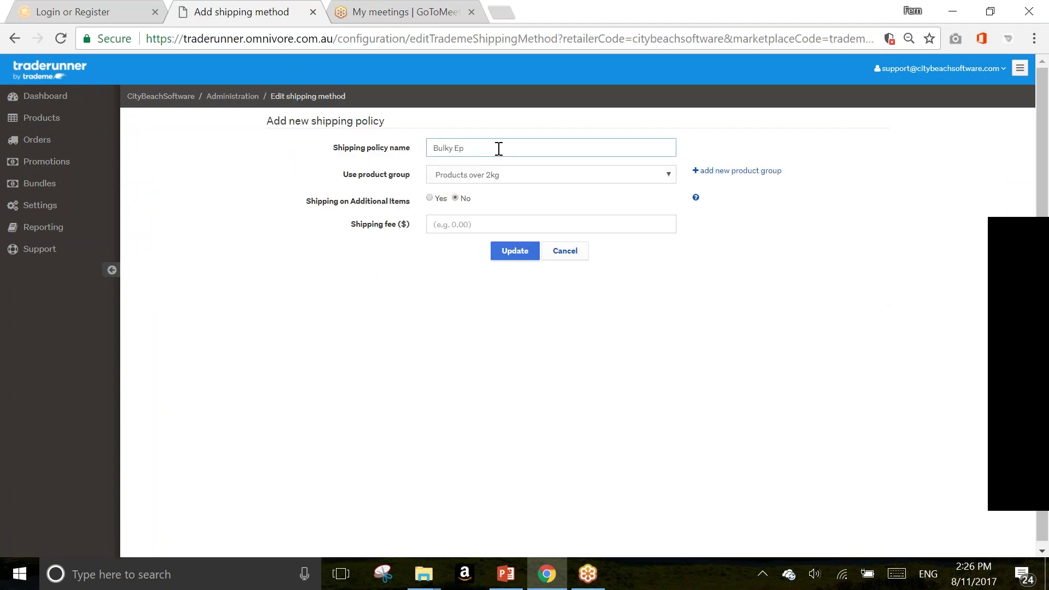
key("BackSpace")
type("xpress")
key("Down")
left_click(492, 167)
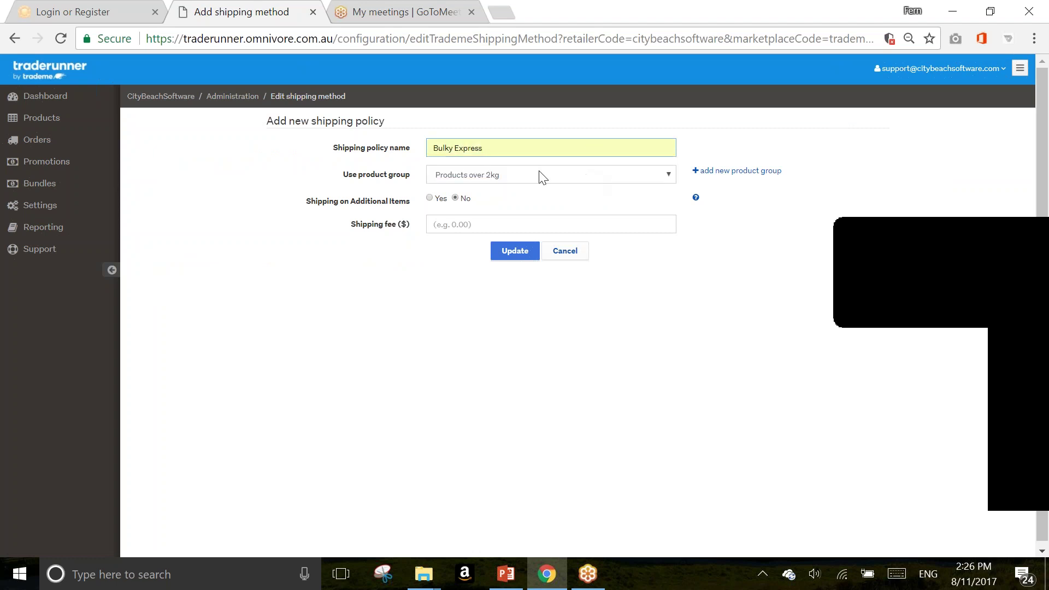
Step: Set the Bulky Express shipping fee to $70 and save the shipping method
left_click(483, 224)
type("60")
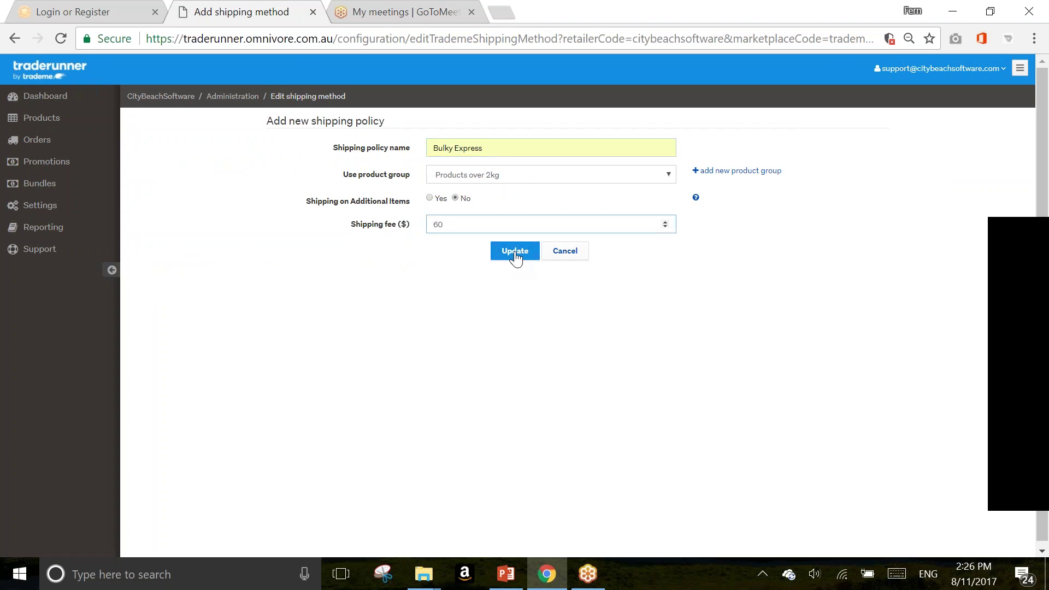
key("BackSpace")
type("70")
key("Return")
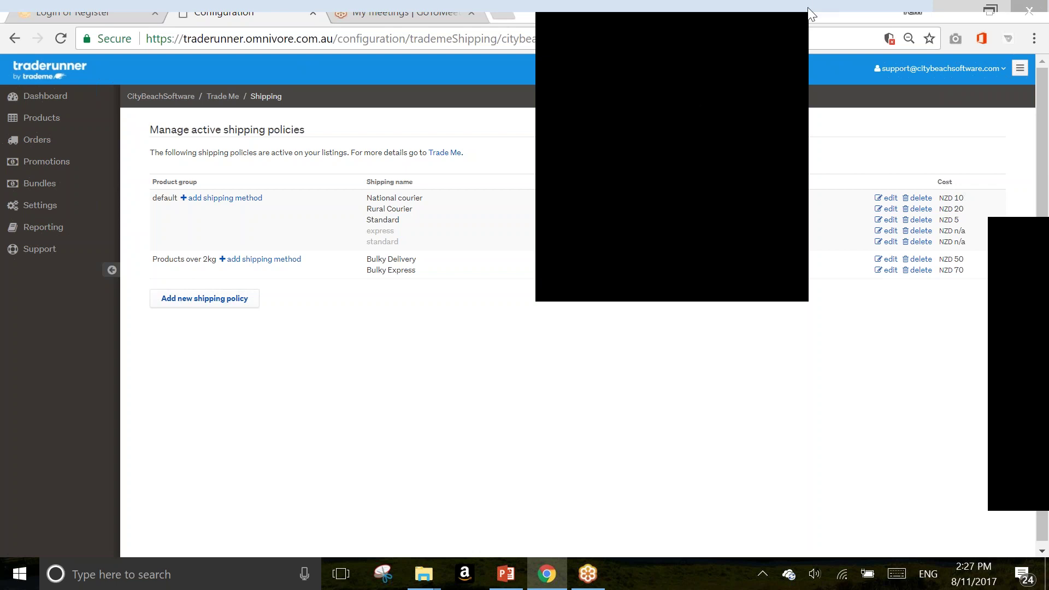
Step: Go to the Trade Runner support site and view the new support ticket form's subject and store name fields
left_click(775, 18)
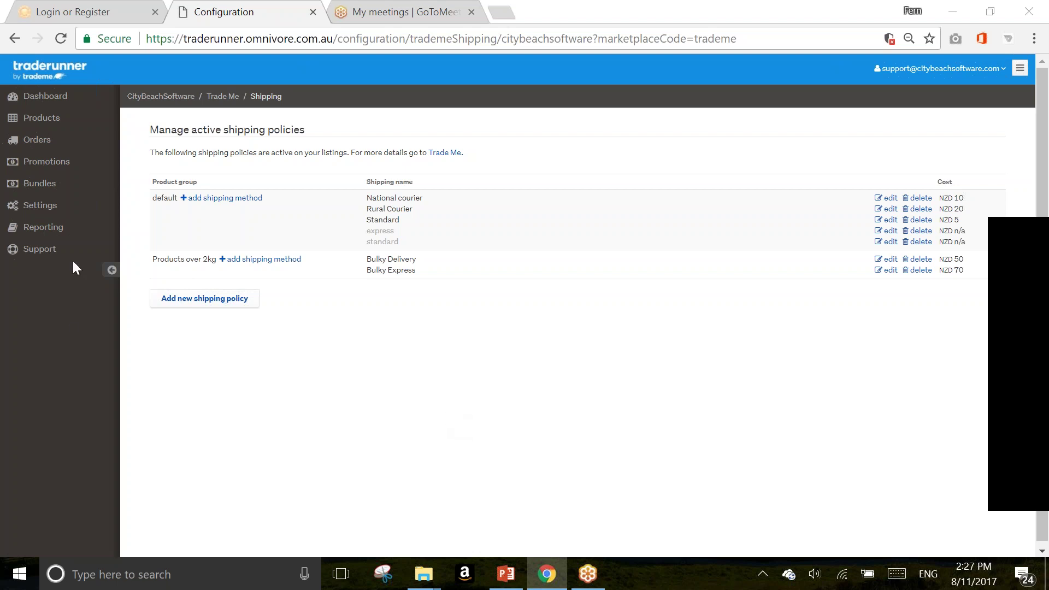
left_click(40, 251)
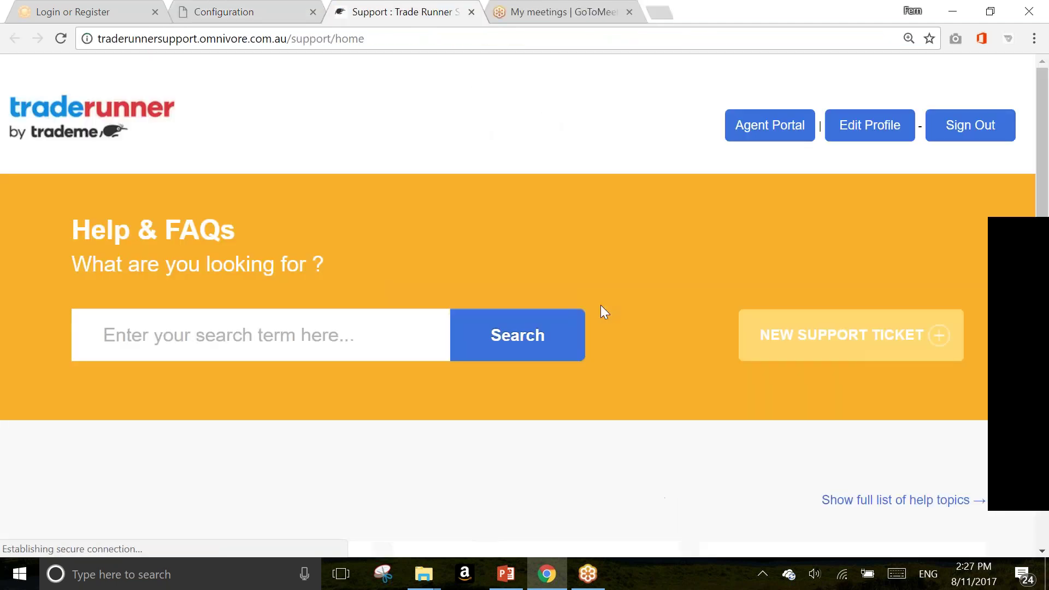
left_click(855, 337)
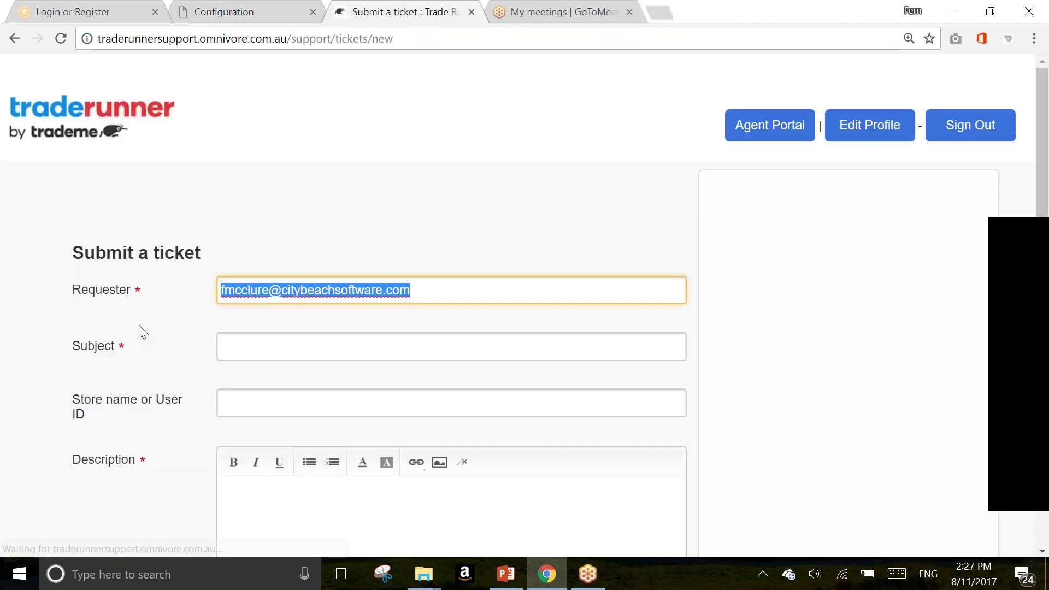
left_click(250, 353)
left_click(275, 411)
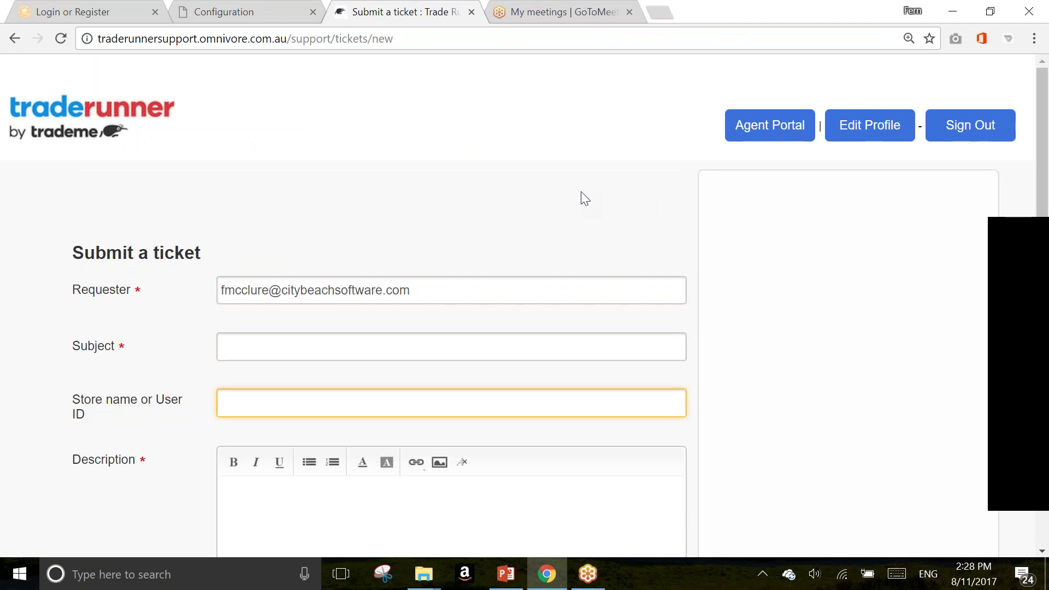
Step: Return to the support home page, search for "refund" and open the article on refunding a customer after purchase
left_click(183, 110)
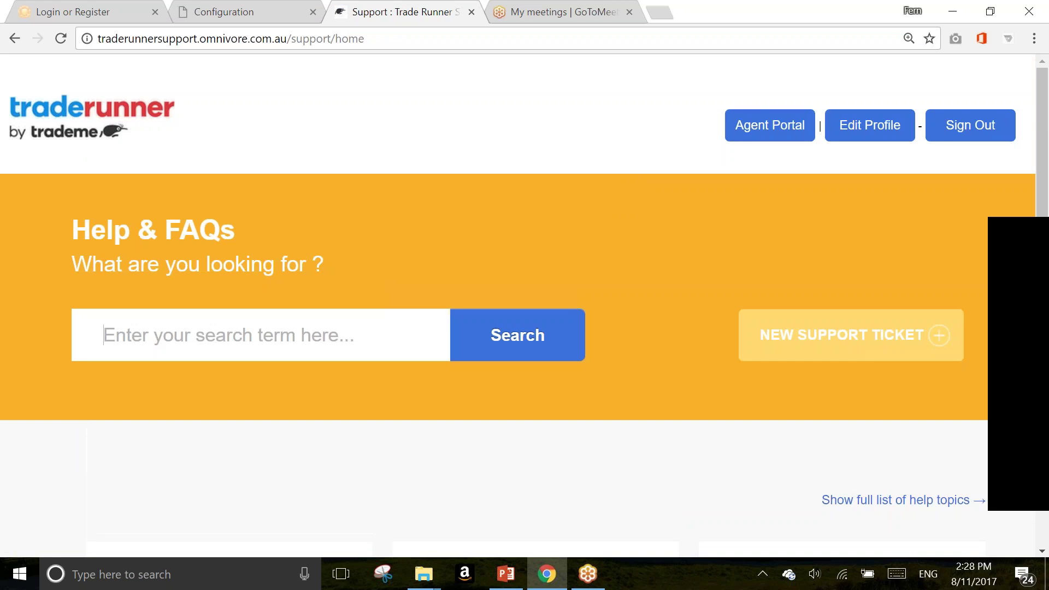
type("refund")
key("Return")
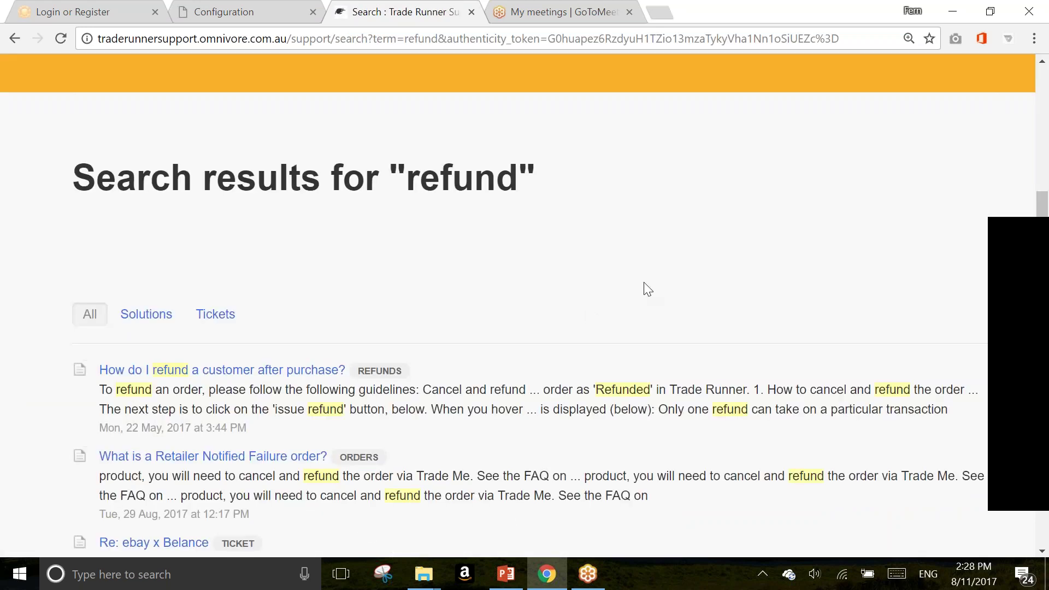
scroll(639, 283, "down", 1)
left_click(248, 290)
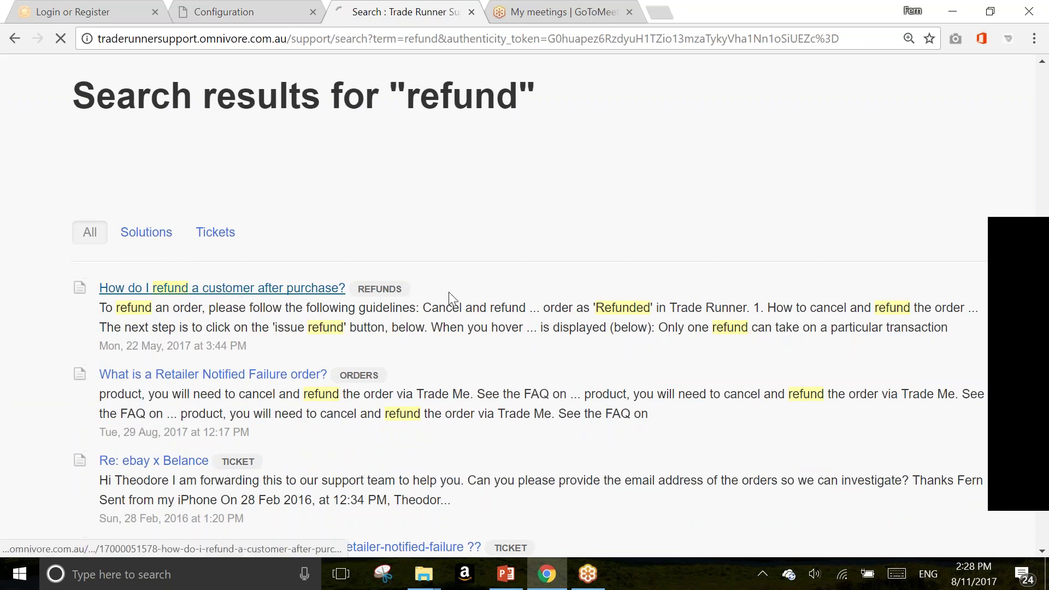
Step: Look through the article's instructions for cancelling and refunding an order in Trade Me
scroll(667, 298, "down", 8)
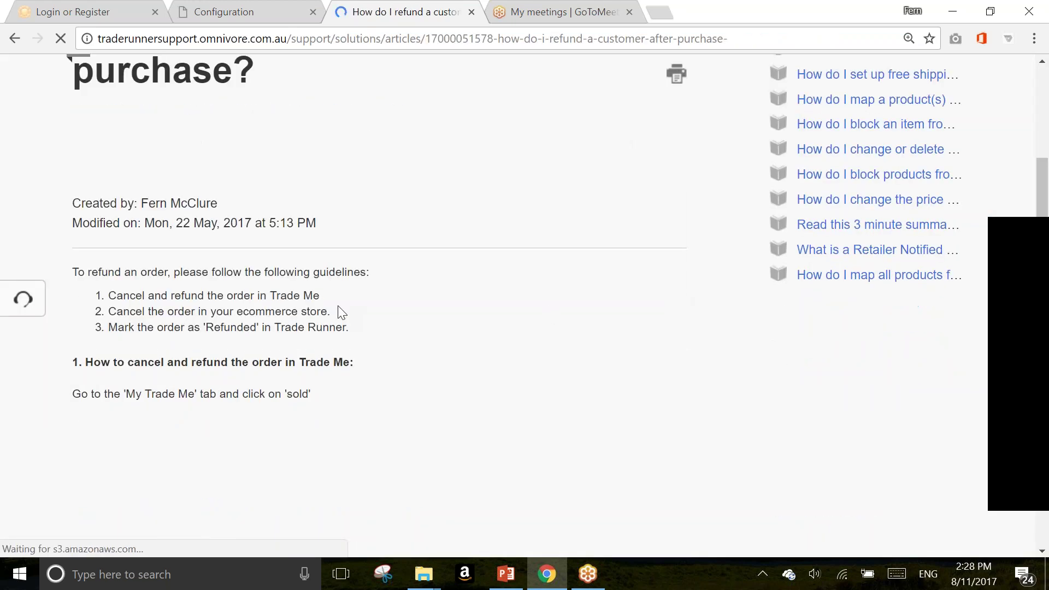
scroll(659, 253, "down", 10)
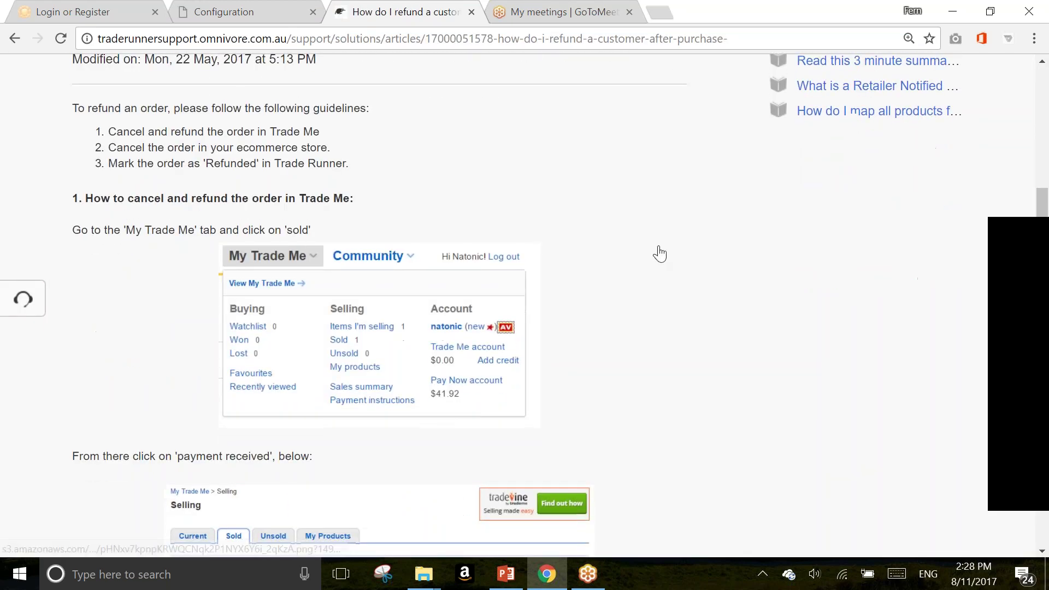
scroll(643, 255, "down", 5)
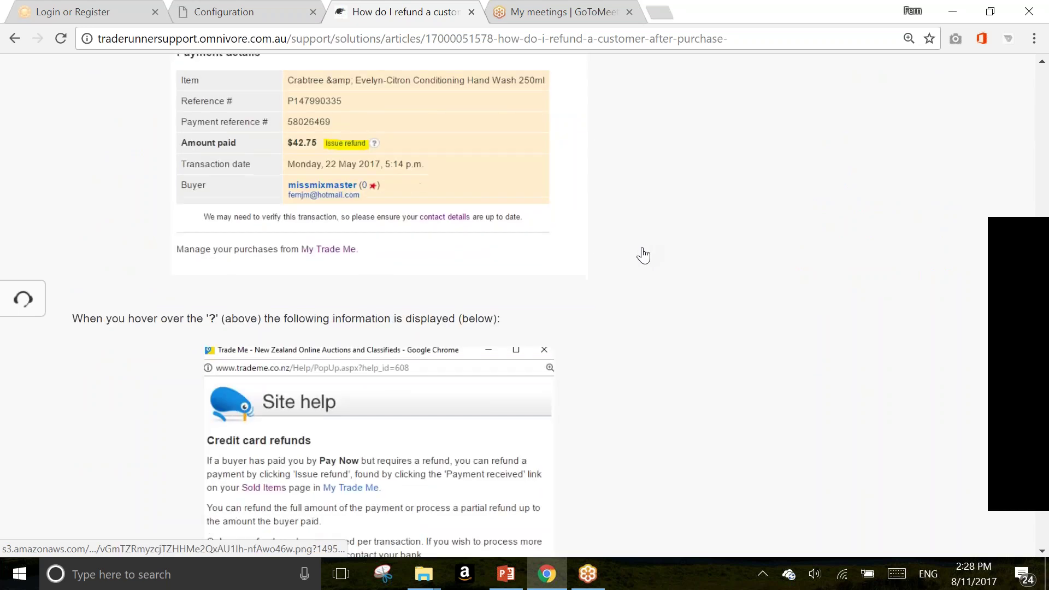
scroll(643, 255, "up", 20)
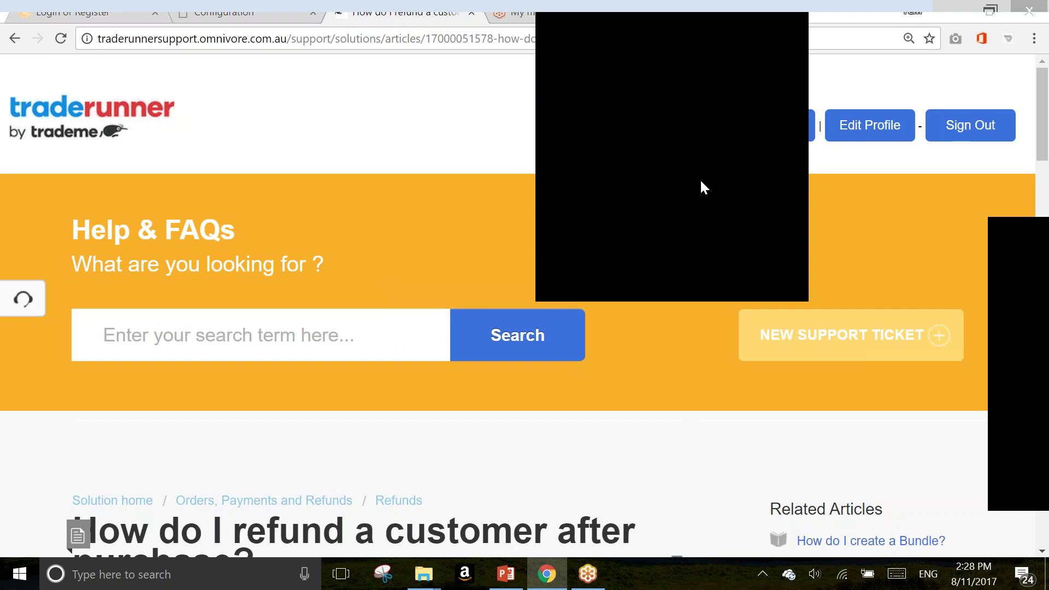
left_click(779, 19)
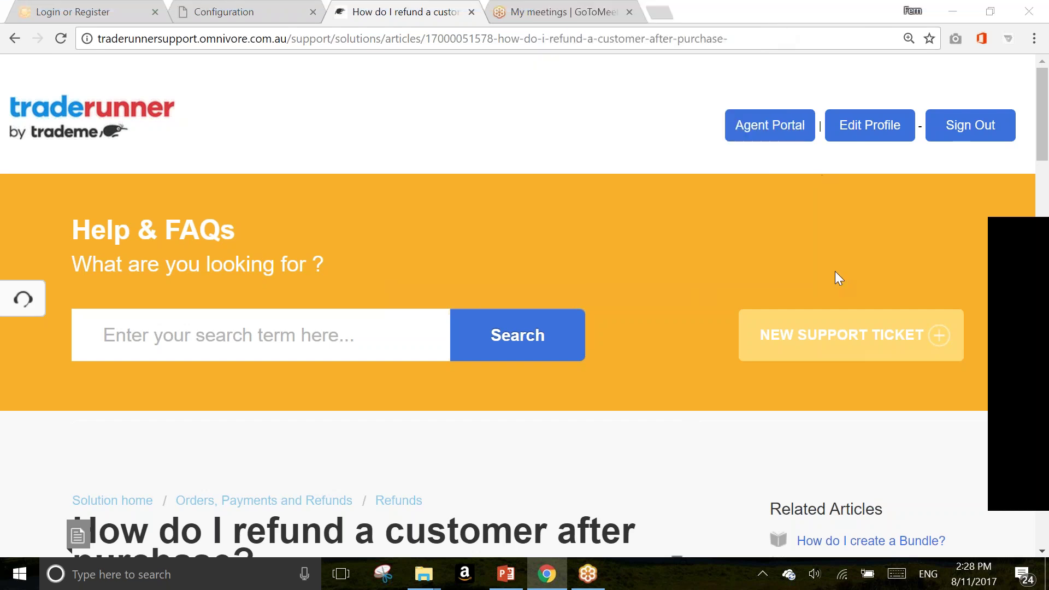
scroll(606, 308, "down", 4)
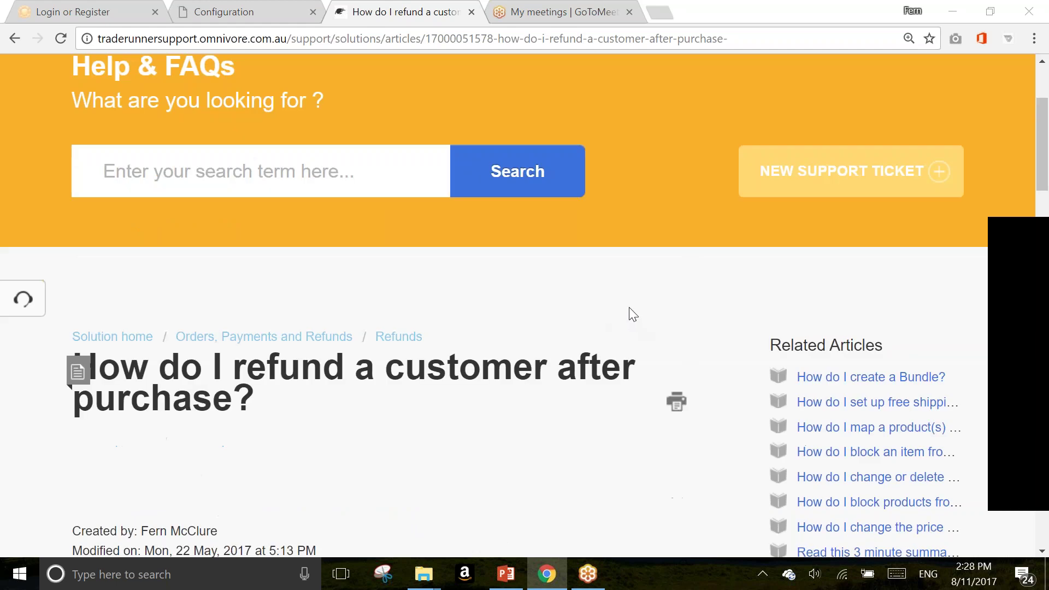
scroll(629, 308, "up", 4)
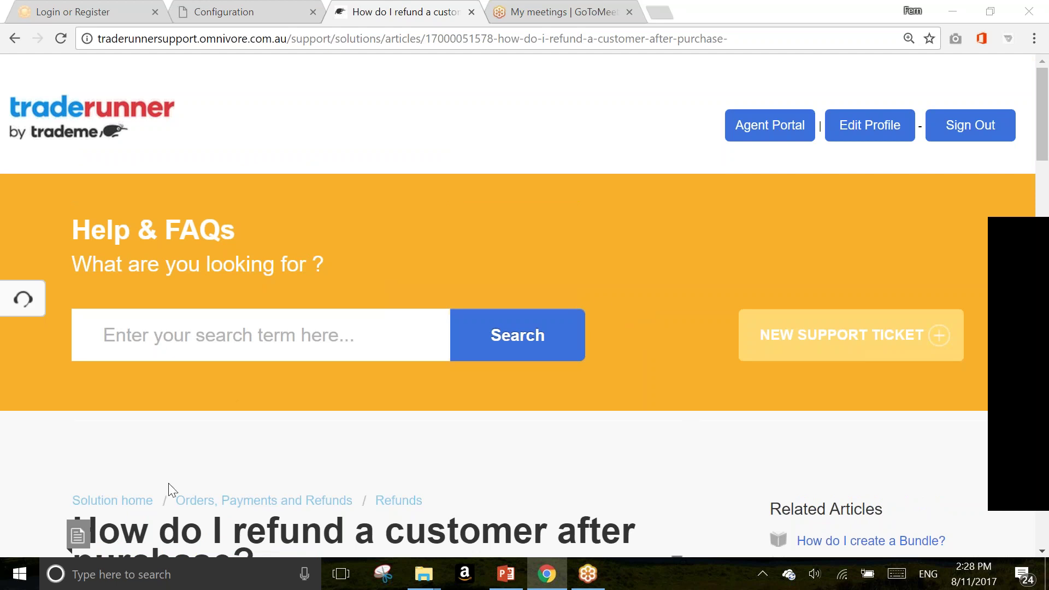
Step: Open the knowledge base home and browse its help topics, from getting started to orders, payments and refunds
left_click(112, 500)
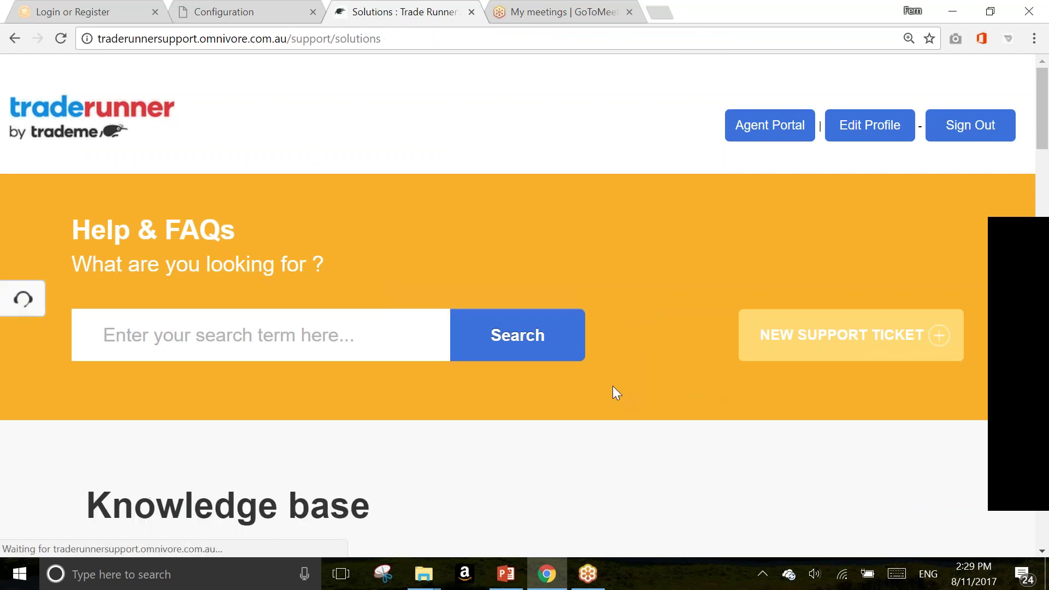
scroll(612, 386, "down", 10)
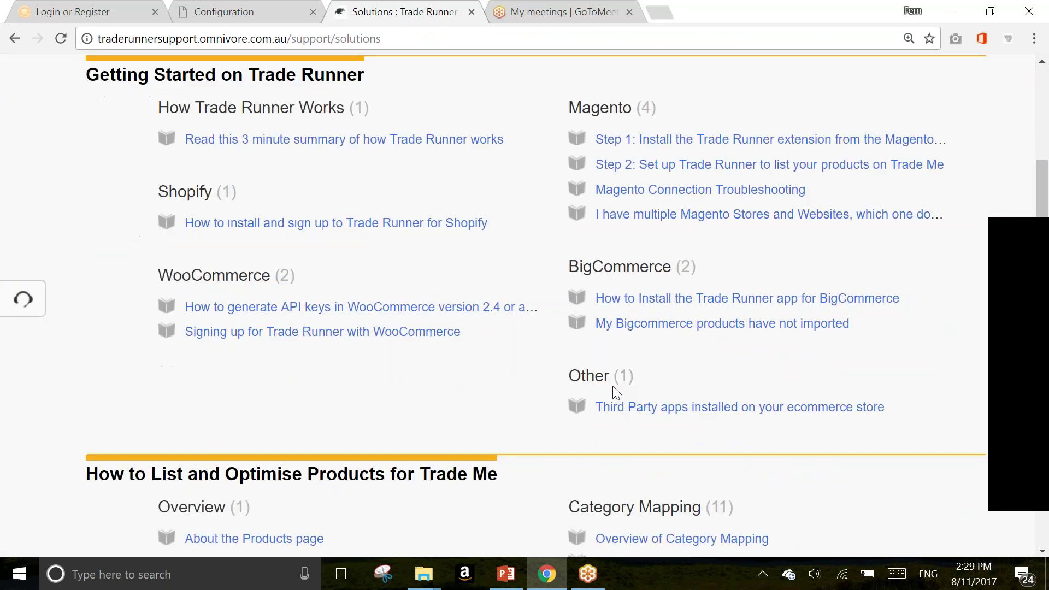
scroll(612, 386, "down", 15)
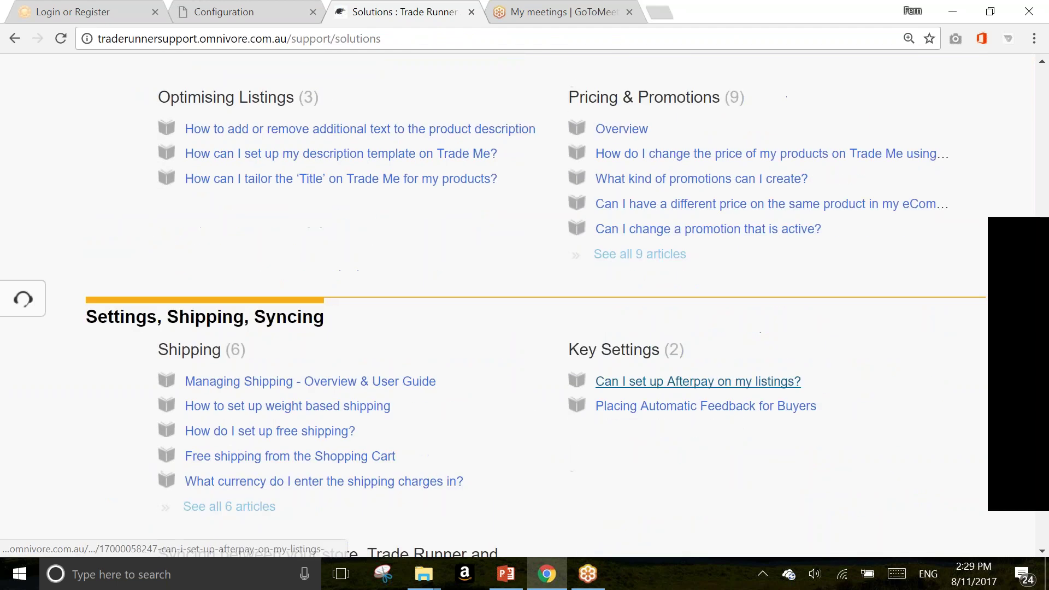
scroll(594, 387, "down", 10)
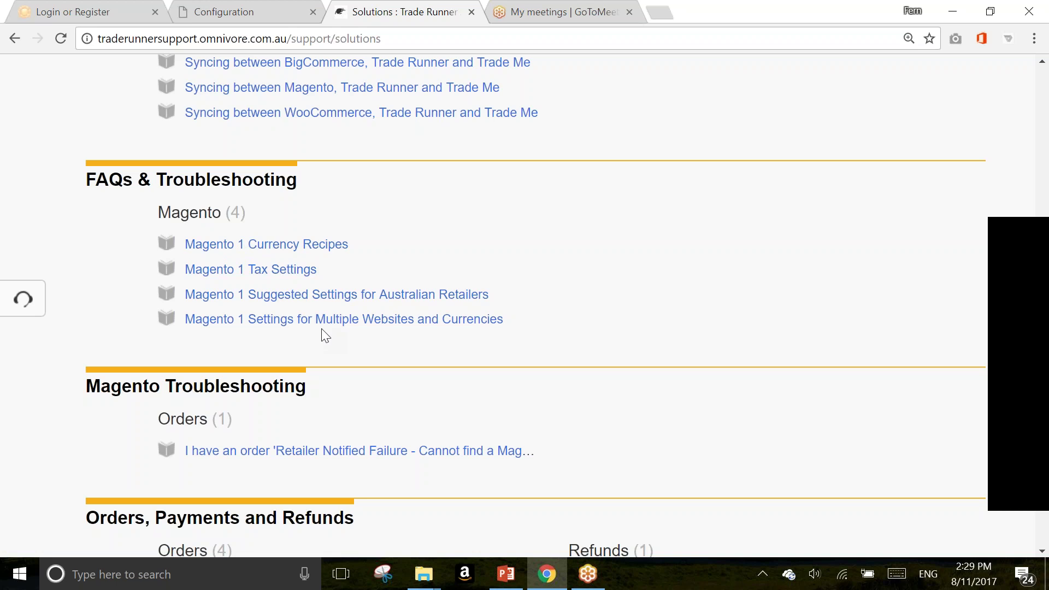
scroll(466, 344, "down", 3)
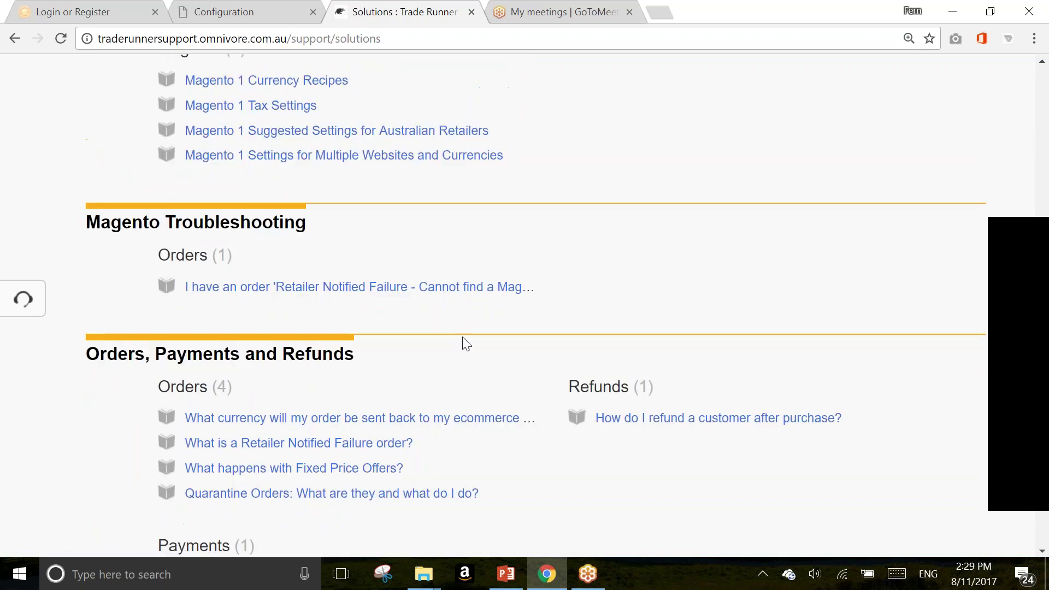
scroll(498, 332, "up", 15)
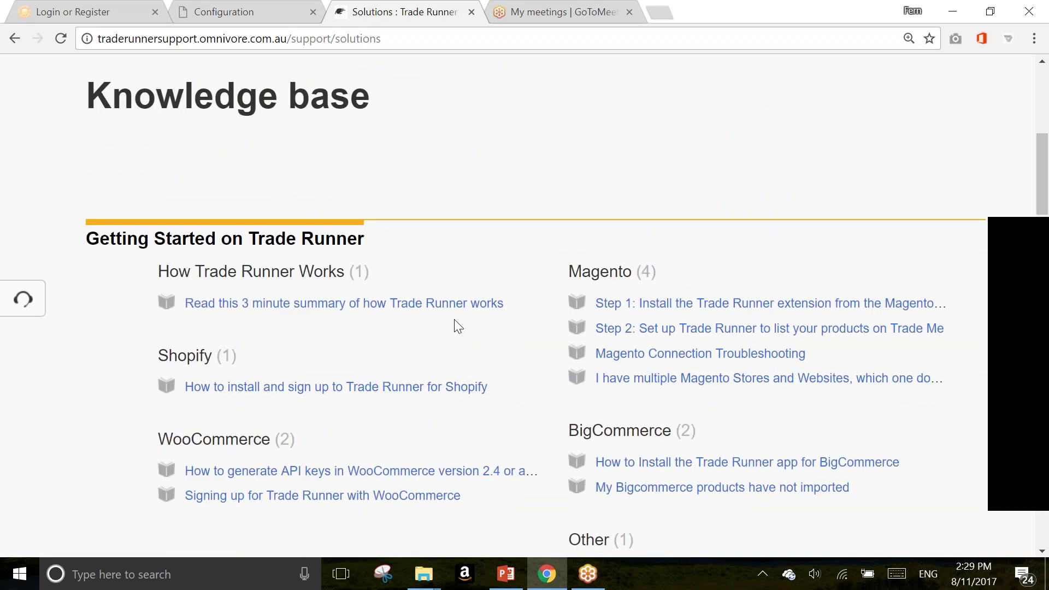
mouse_move(530, 586)
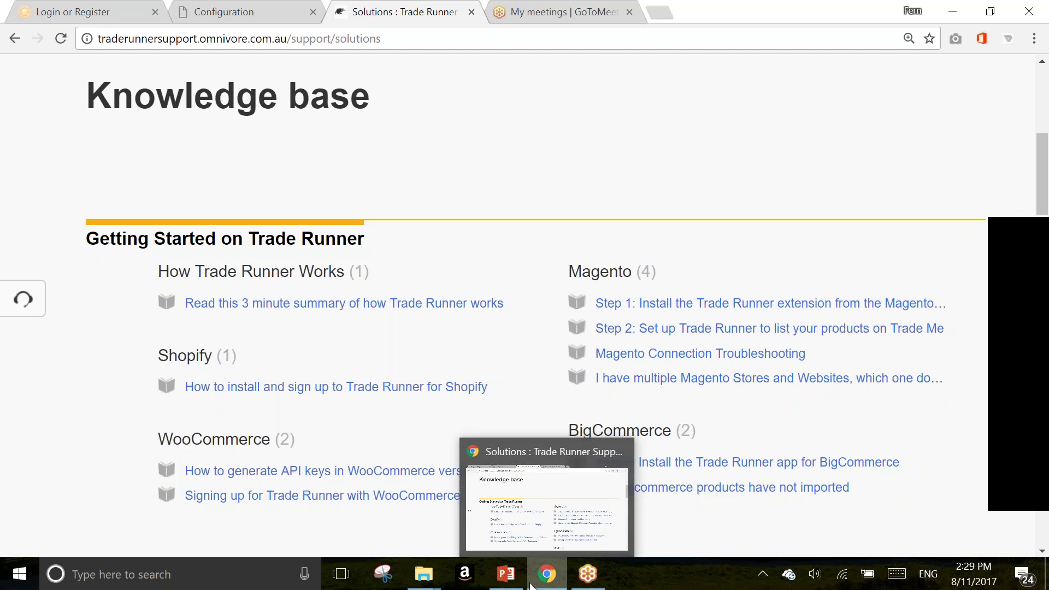
left_click(547, 540)
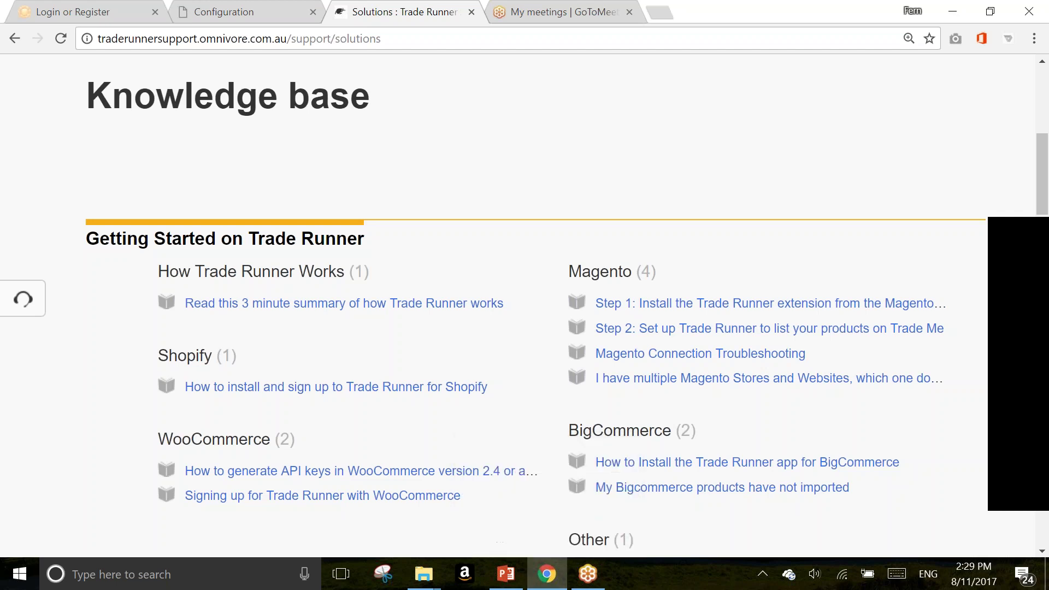
Step: Go back to the Traderunner configuration page and open the Administration settings
left_click(268, 9)
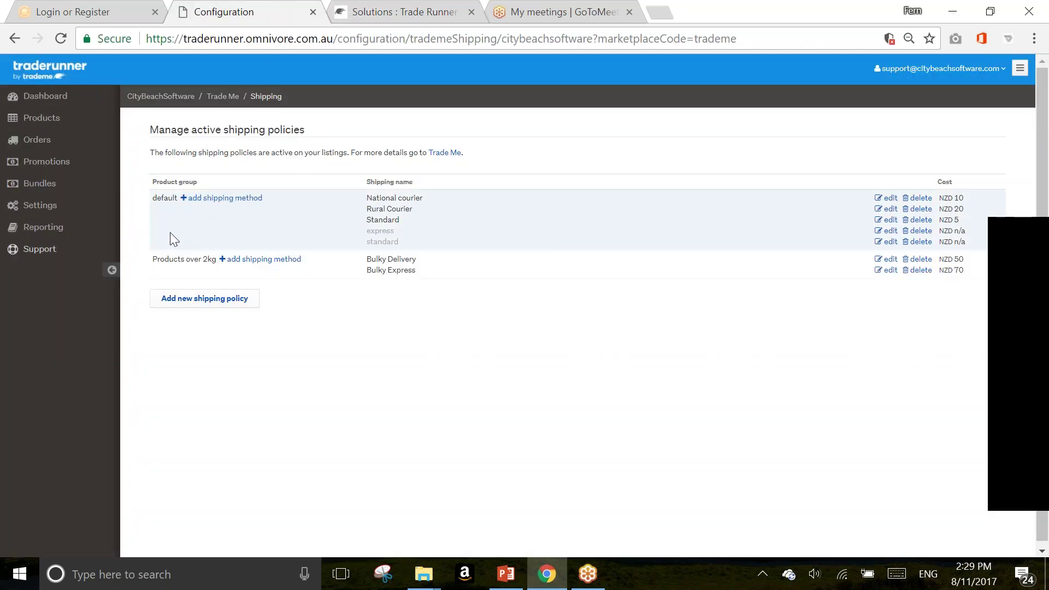
left_click(40, 205)
left_click(49, 263)
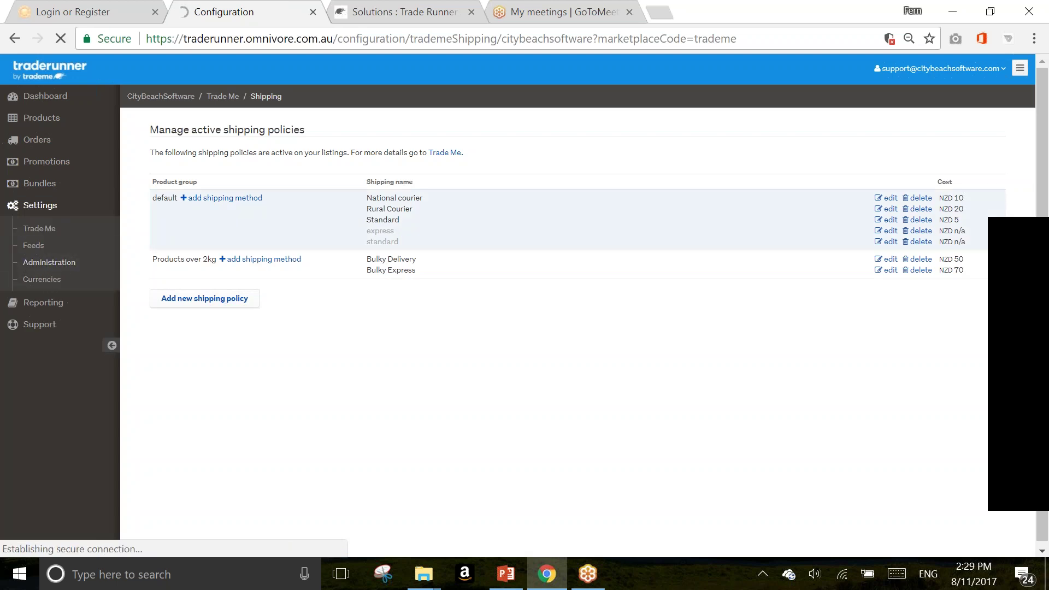
Step: Review the Administration settings for product import, product exclusion and email alerts, focusing on the Minimum stock buffer
scroll(310, 382, "down", 6)
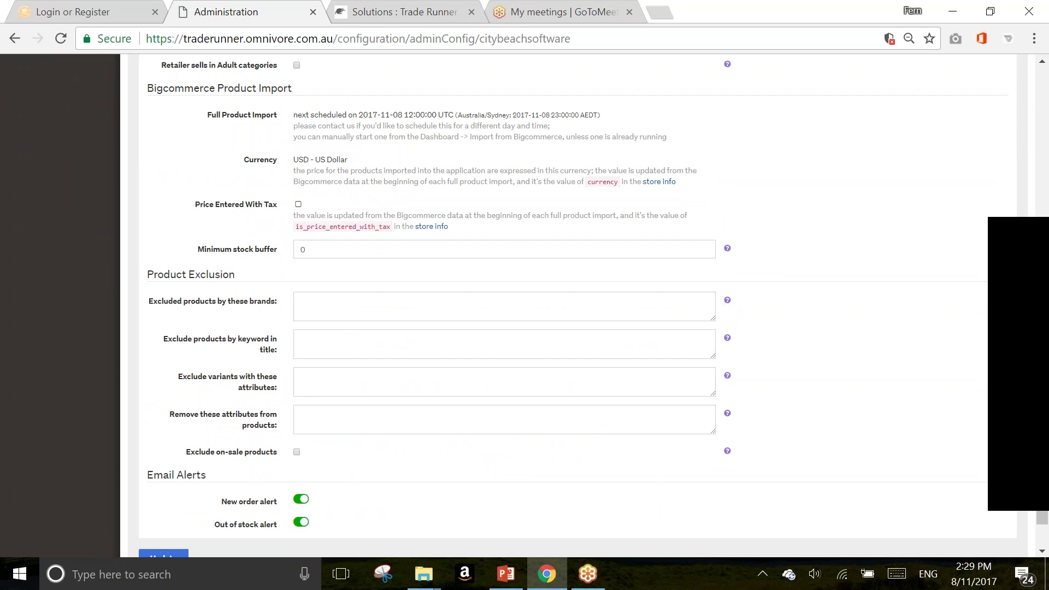
scroll(525, 306, "up", 6)
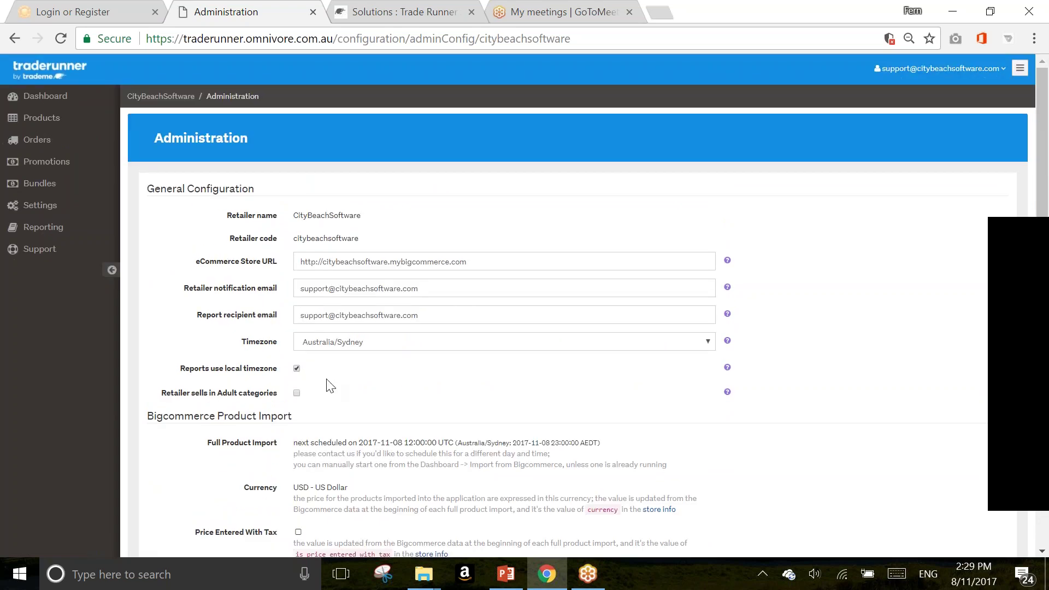
scroll(330, 386, "down", 4)
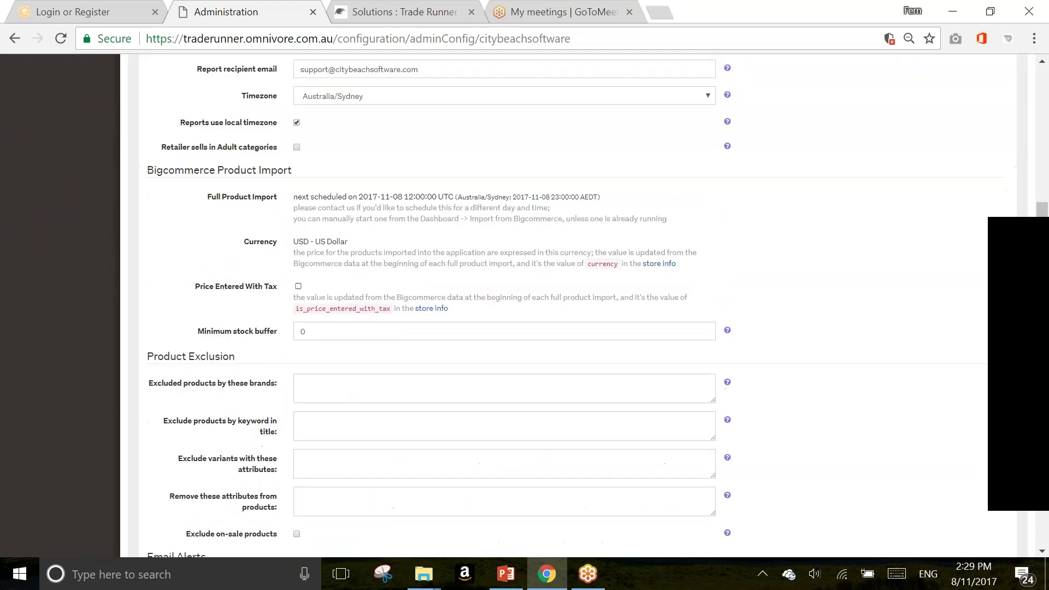
scroll(335, 335, "down", 1)
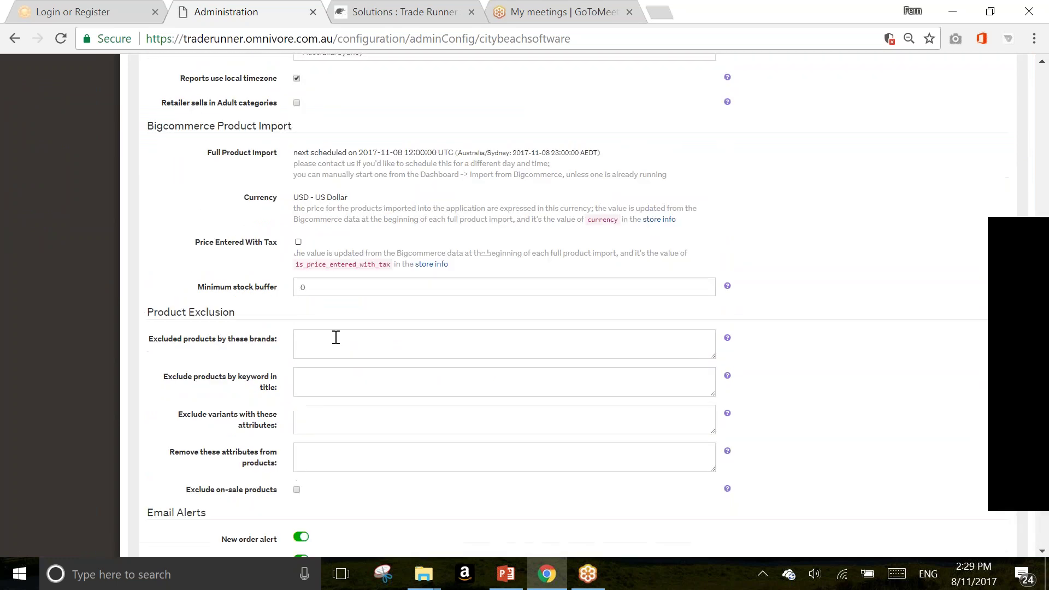
left_click_drag(198, 295, 273, 302)
left_click(282, 303)
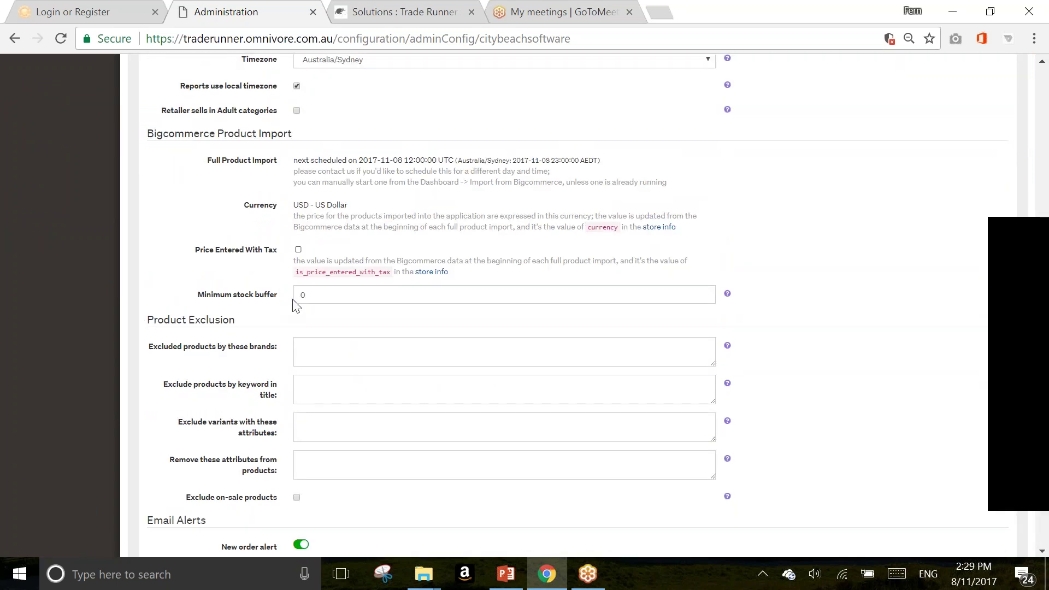
Step: Set the Minimum stock buffer to 2 and save the Administration settings
left_click(335, 297)
key("BackSpace")
type("2")
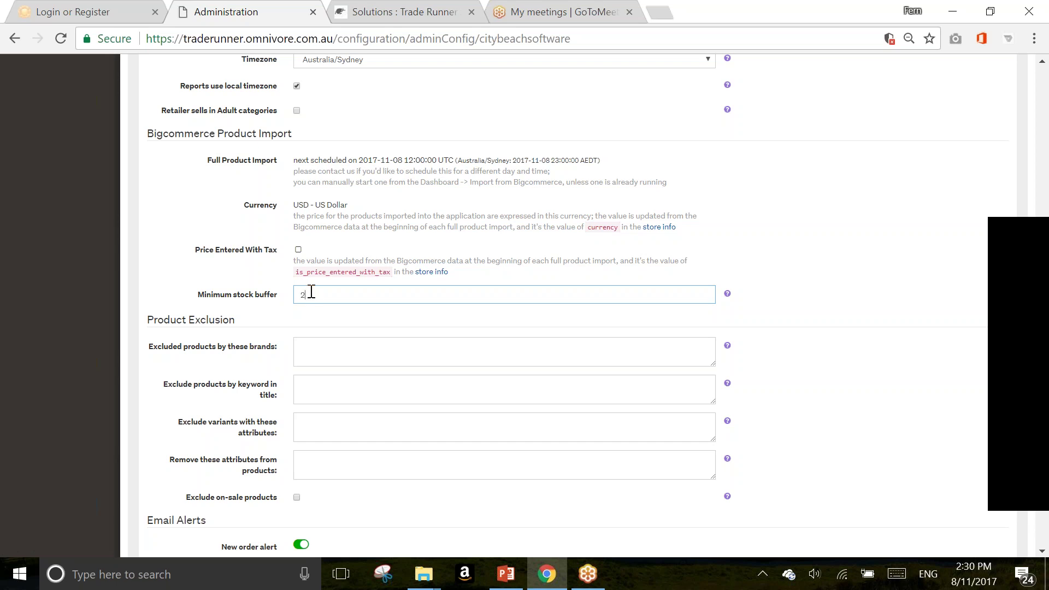
left_click_drag(301, 293, 326, 293)
type("2")
scroll(317, 323, "down", 2)
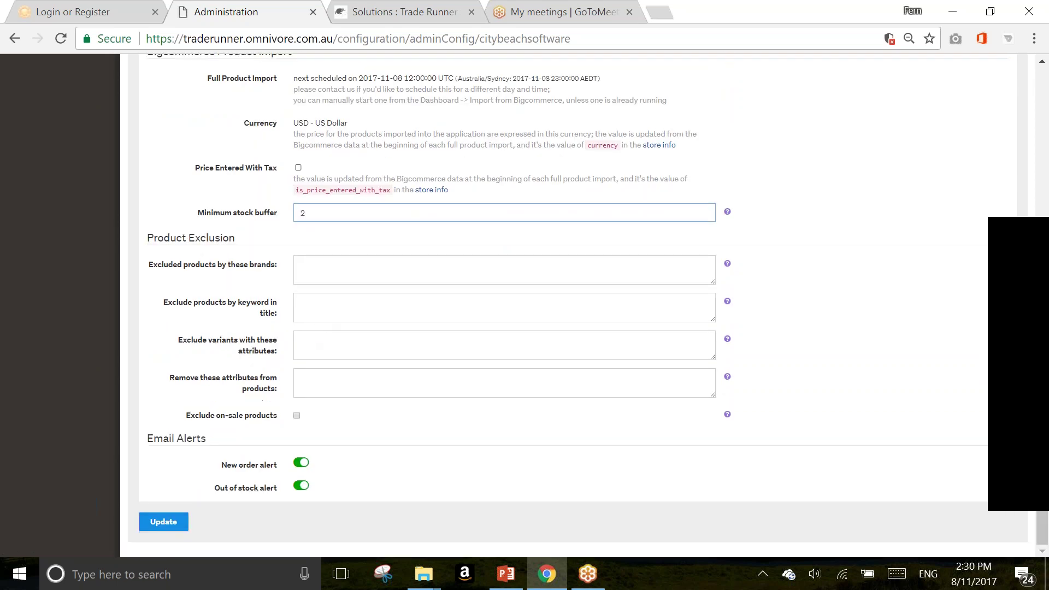
left_click(163, 522)
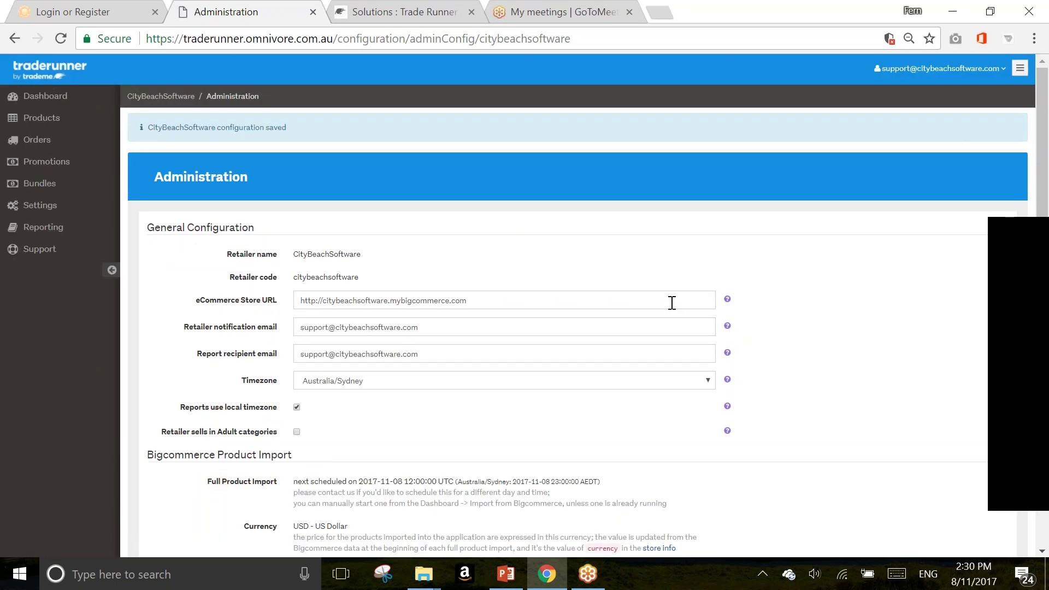
Step: Open the Trade Me configuration, enable payment by Afterpay and review the option for negotiated payment through Fixed Price Offers
left_click(47, 210)
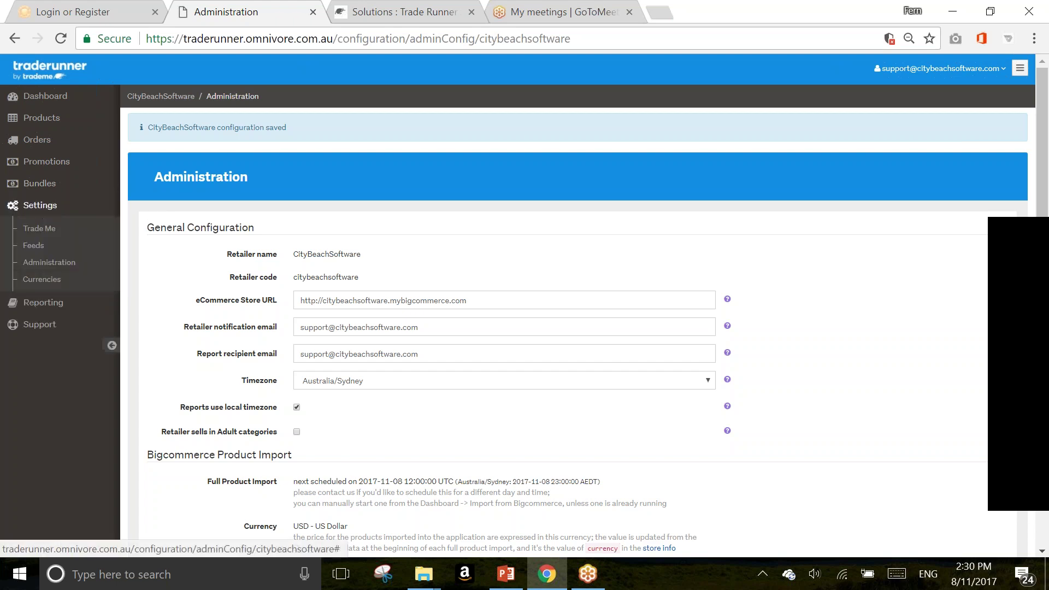
left_click(41, 228)
left_click(59, 249)
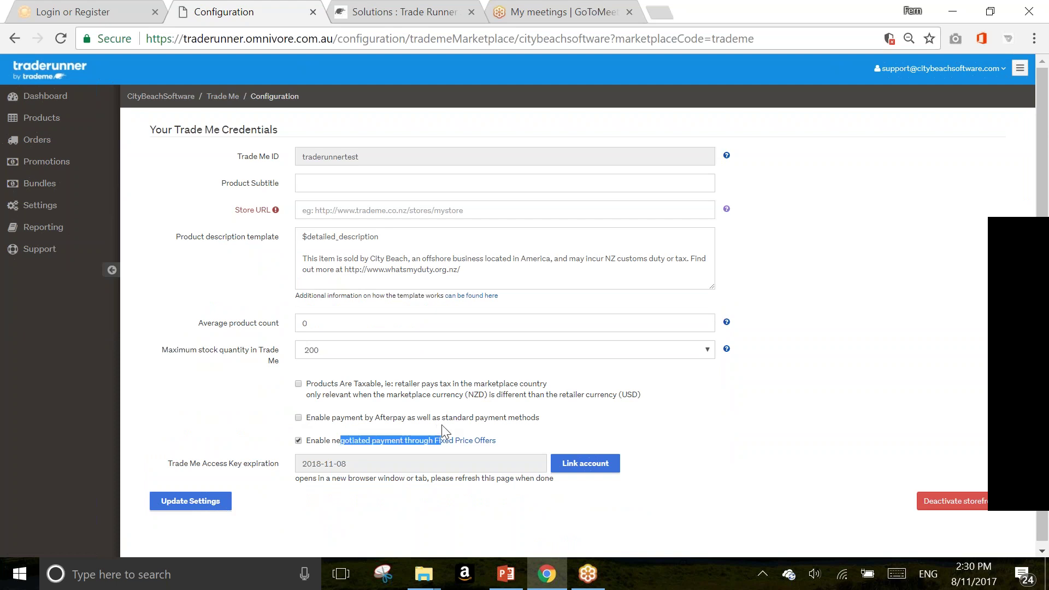
left_click(343, 420)
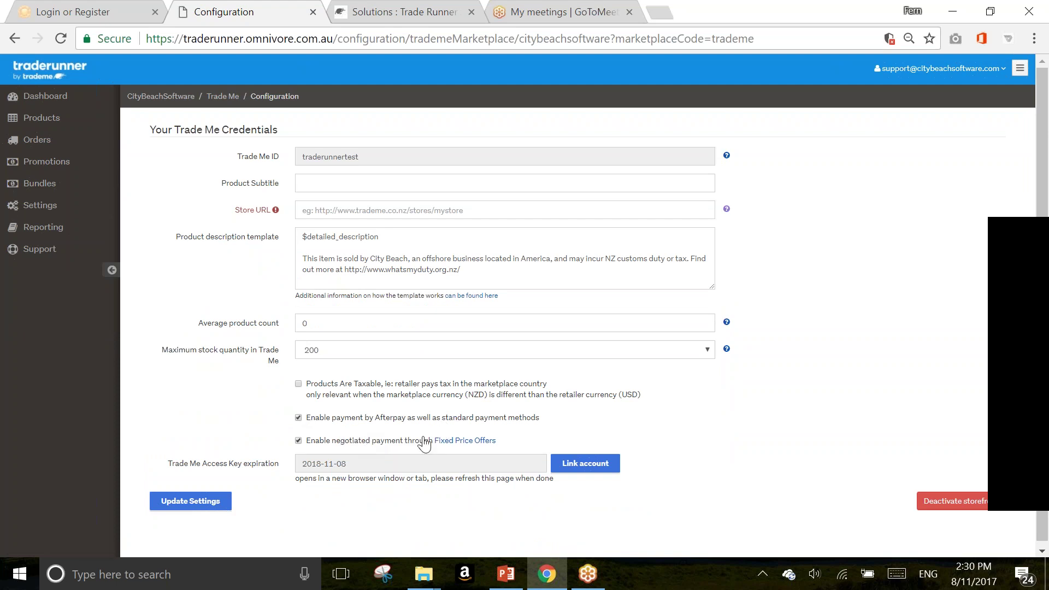
left_click_drag(520, 446, 306, 442)
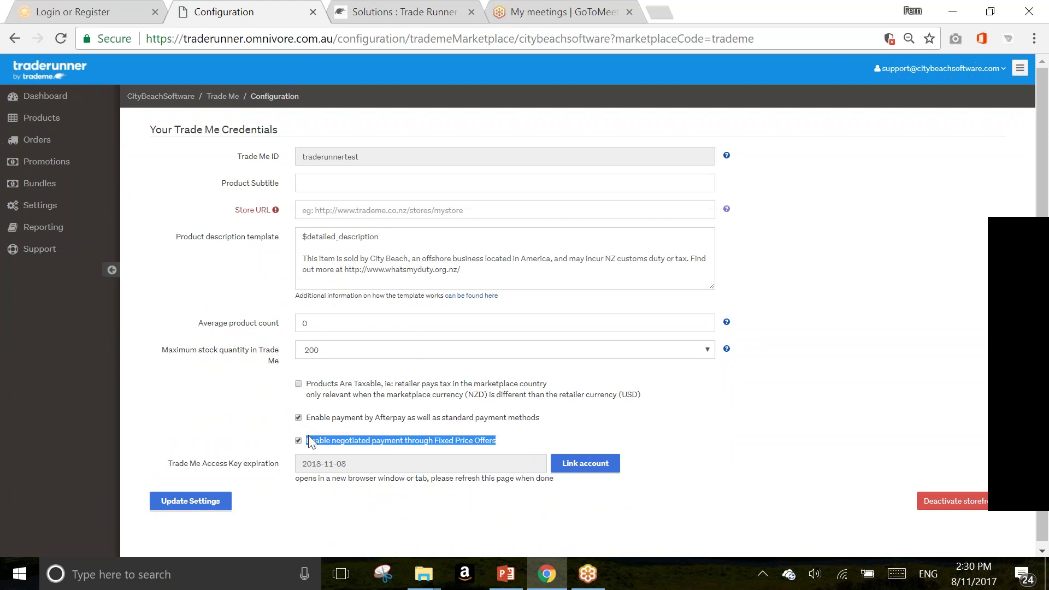
left_click(521, 448)
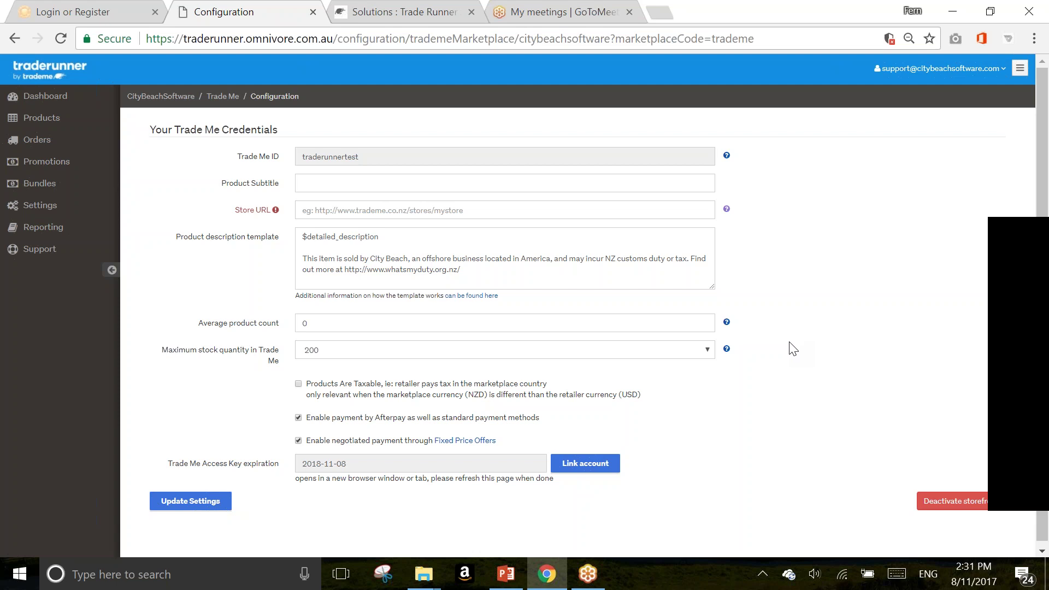
Step: Return to the retailer Dashboard and bring up the search area of the support site's Help & FAQs page
left_click(44, 95)
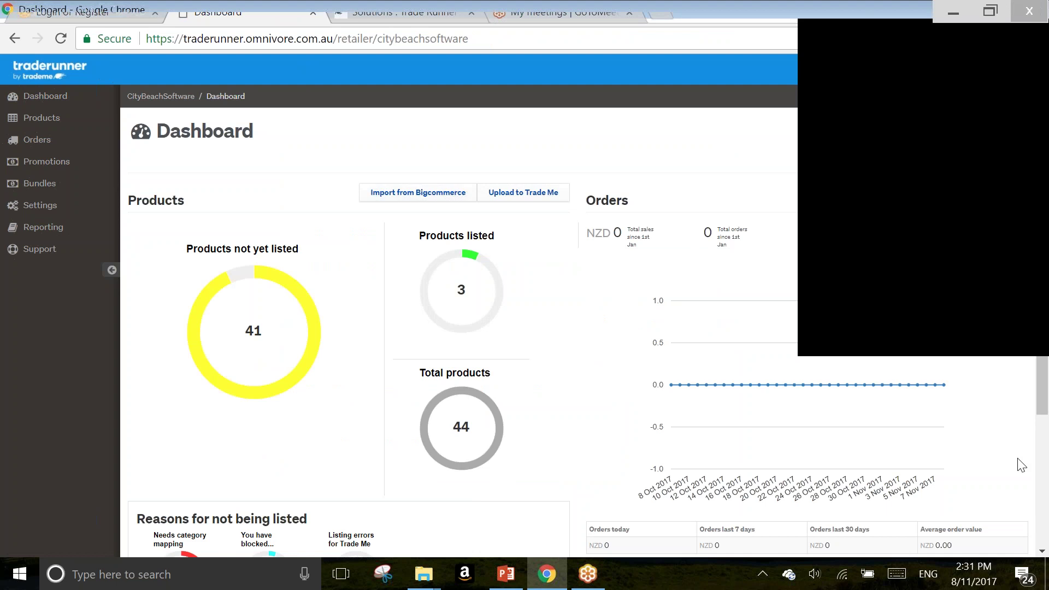
left_click(392, 12)
scroll(468, 314, "up", 6)
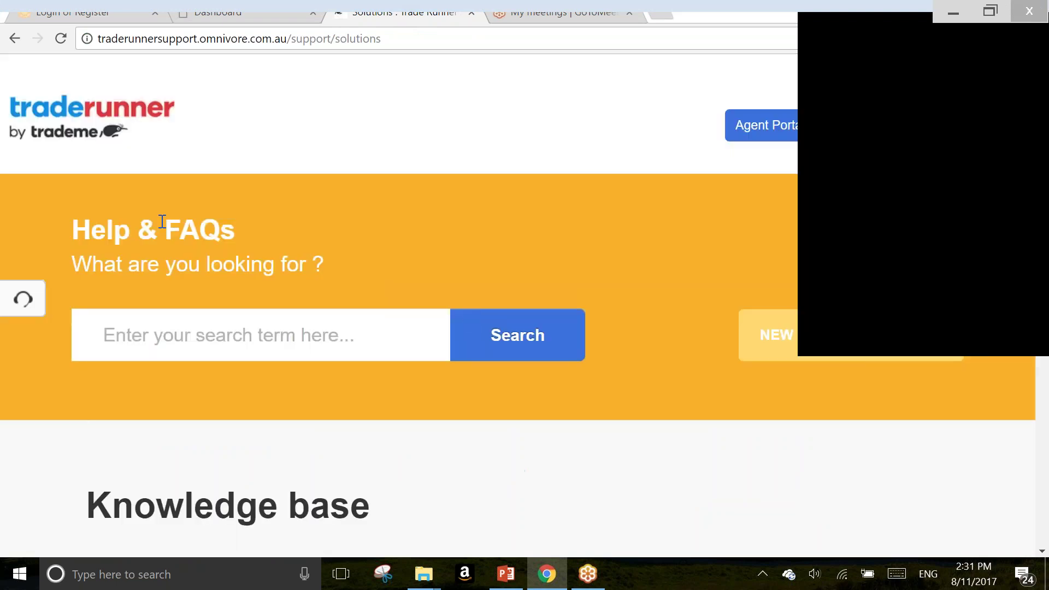